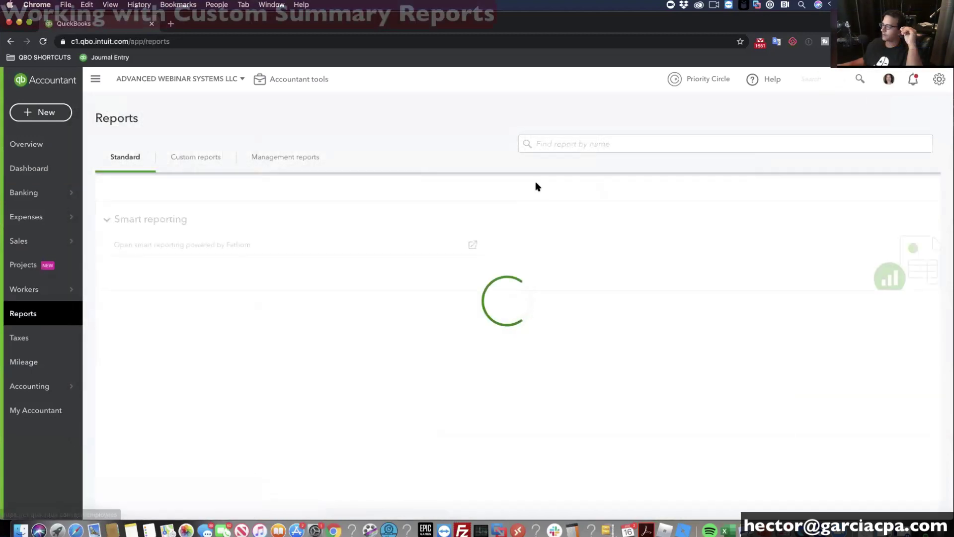
Search the report list for 'custom' and open the Custom Summary Report
left_click(580, 145)
type("custom")
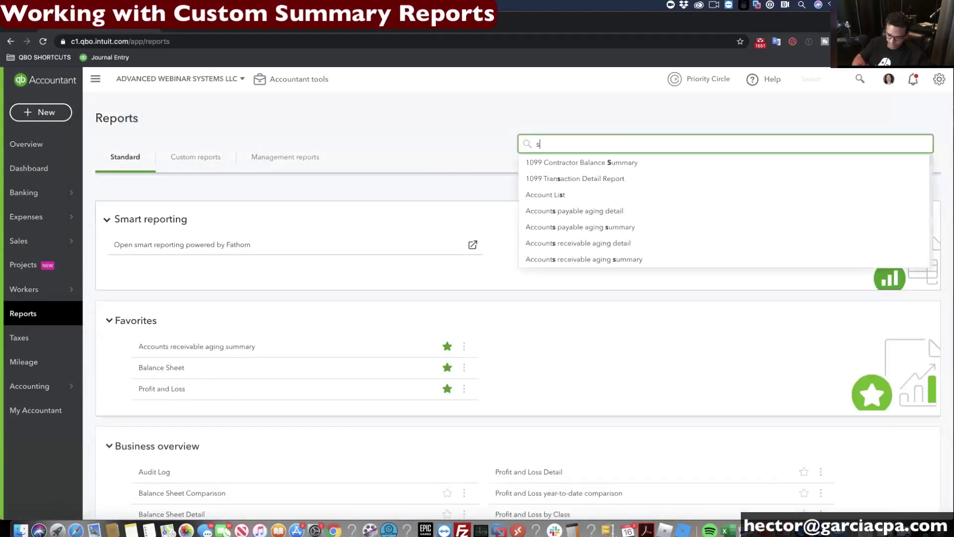
left_click(582, 184)
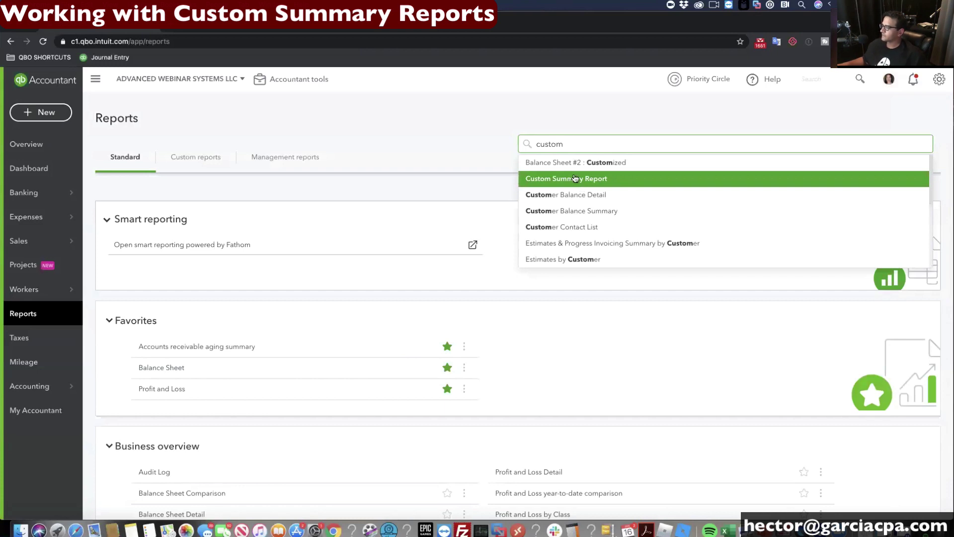
left_click(577, 179)
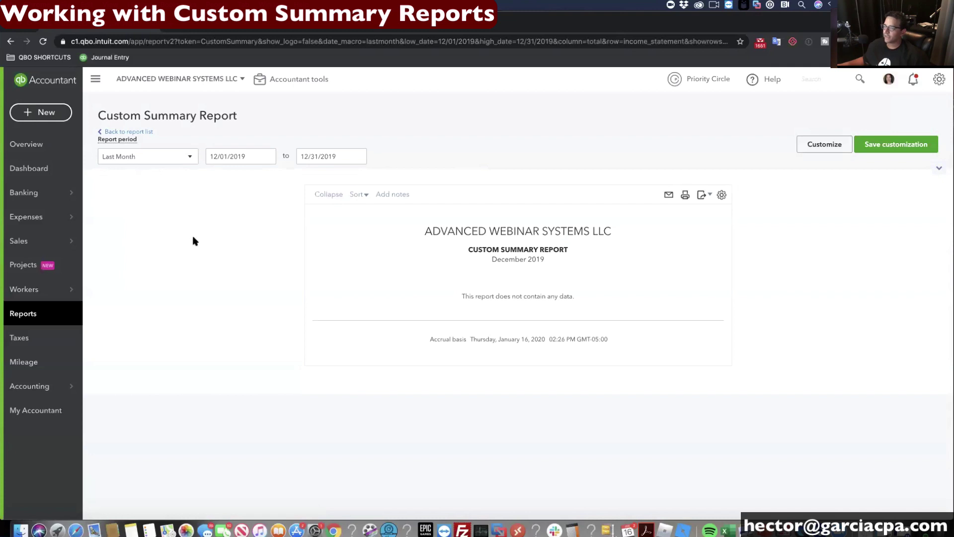
left_click(815, 145)
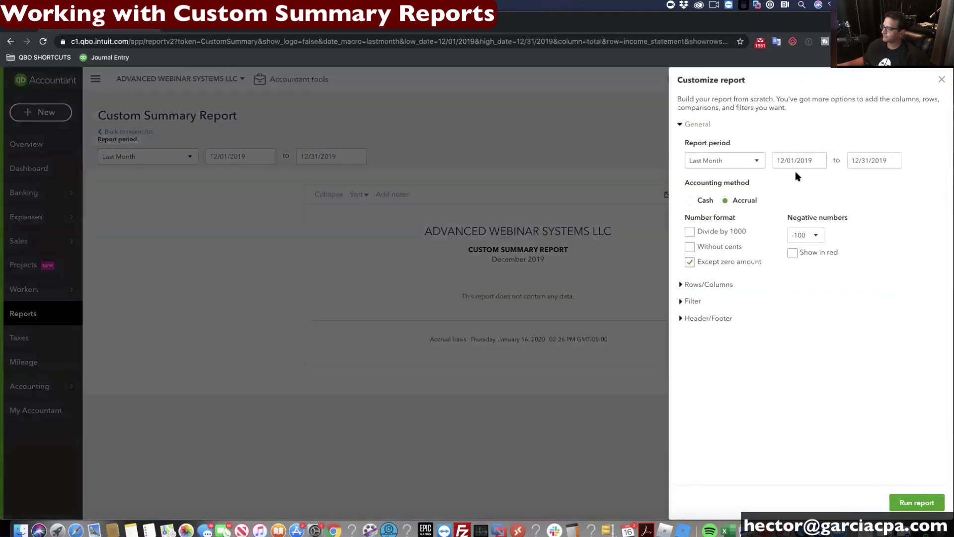
left_click(694, 285)
scroll(791, 353, "down", 3)
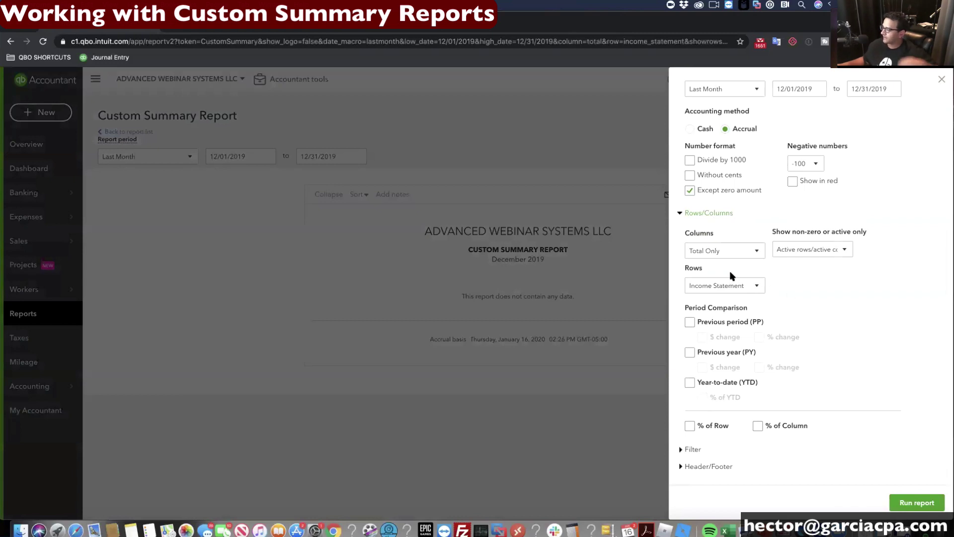
left_click(731, 285)
left_click(821, 285)
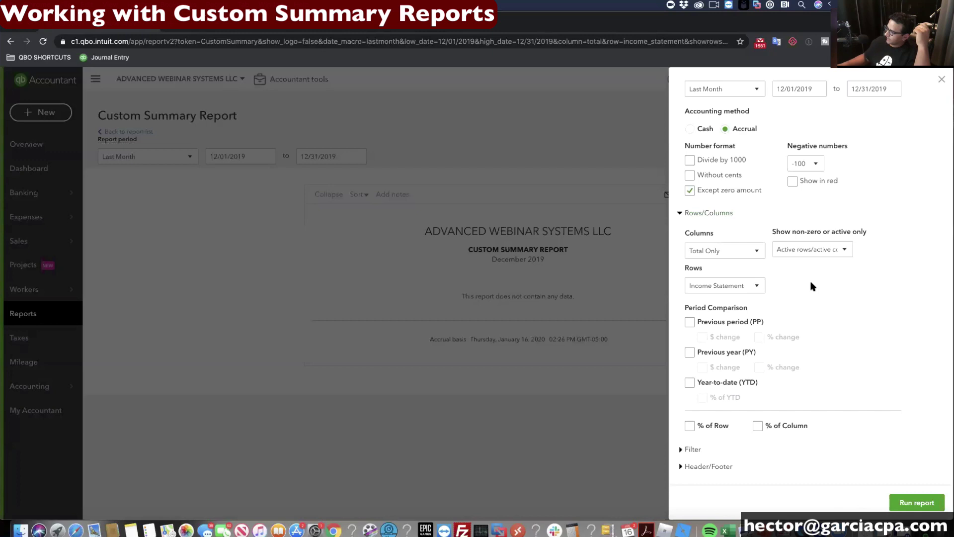
left_click(714, 252)
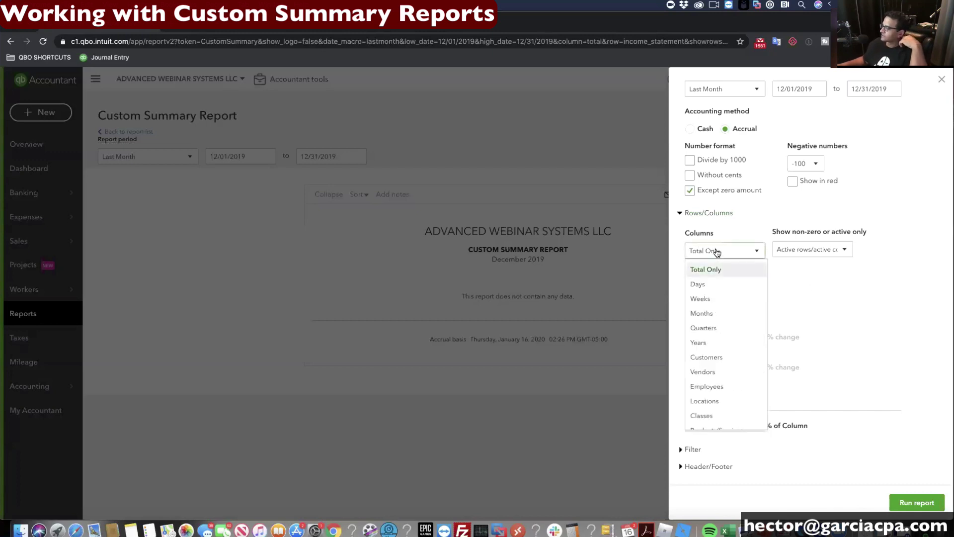
scroll(723, 274, "down", 3)
left_click(742, 253)
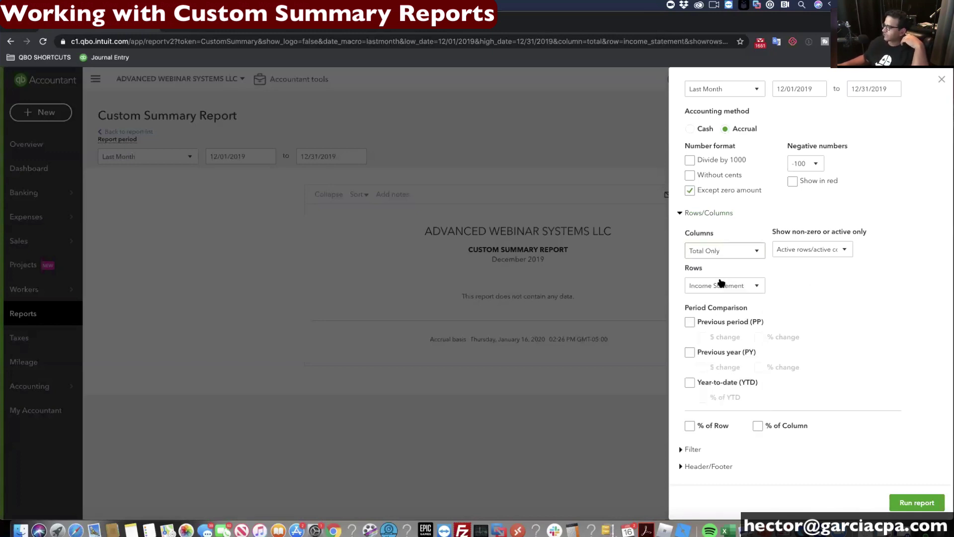
left_click(759, 286)
left_click(805, 294)
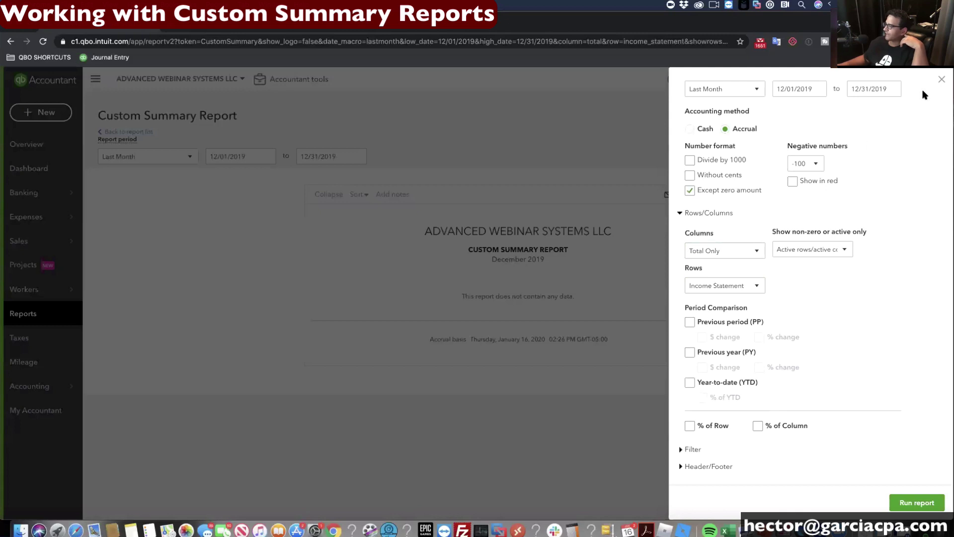
left_click(940, 80)
Group the report rows by Locations and the columns by Customers, then rerun it
left_click(938, 170)
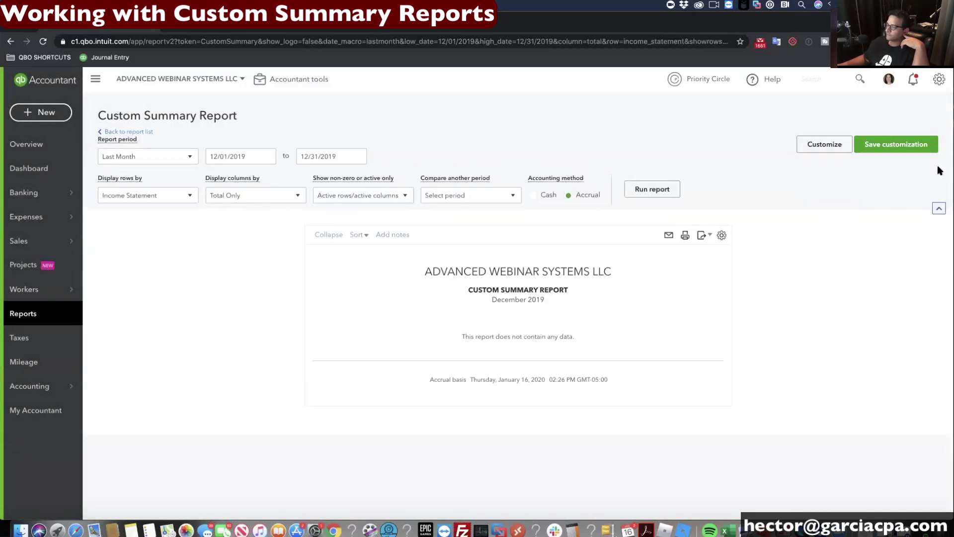
left_click(194, 197)
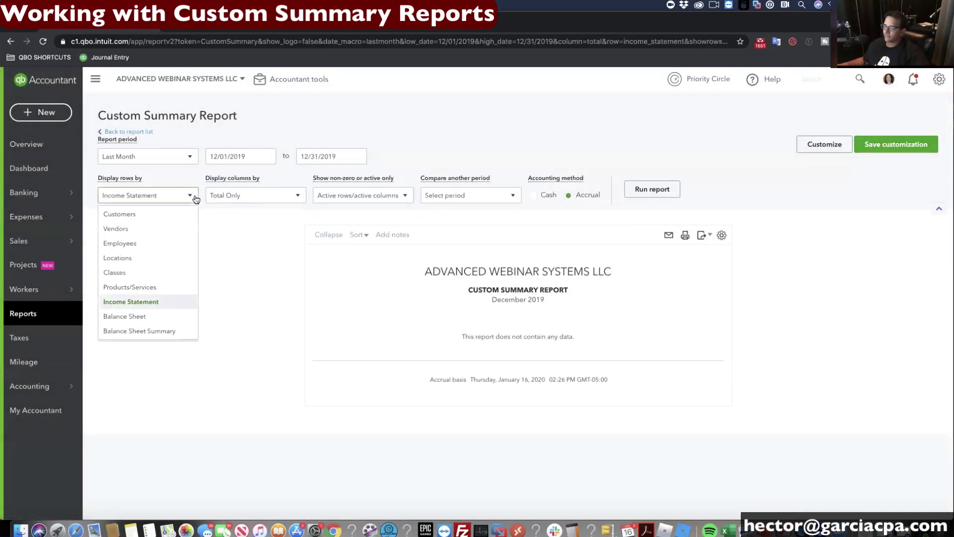
left_click(195, 198)
left_click(298, 196)
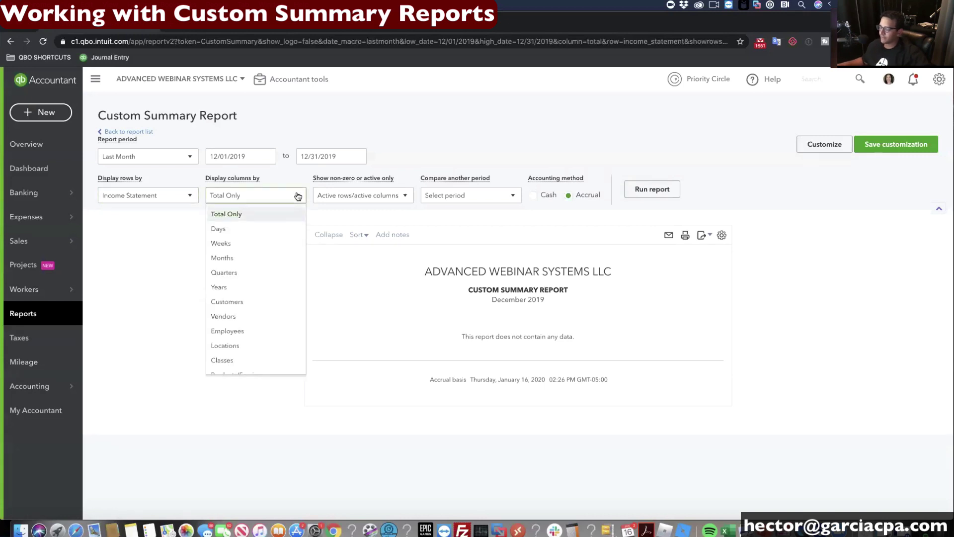
left_click(272, 198)
left_click(185, 196)
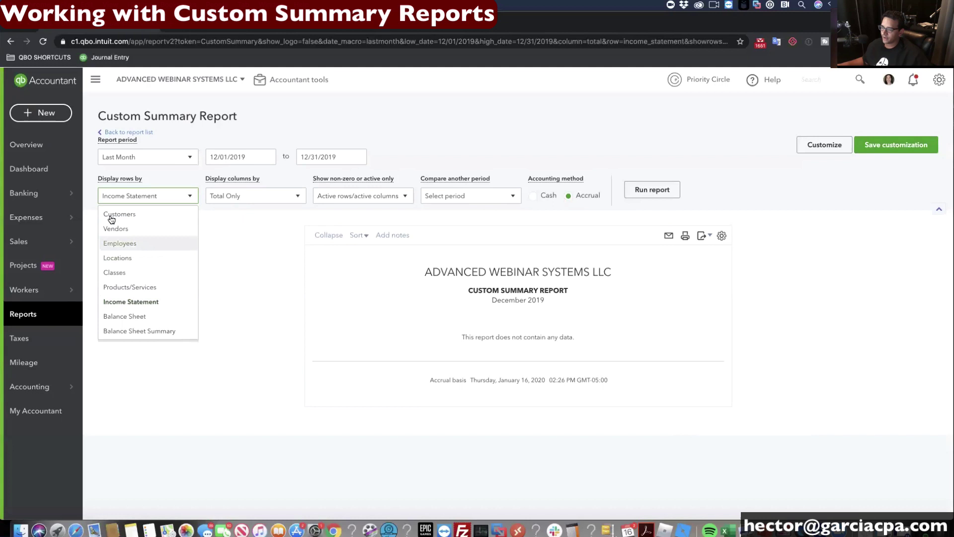
left_click(125, 259)
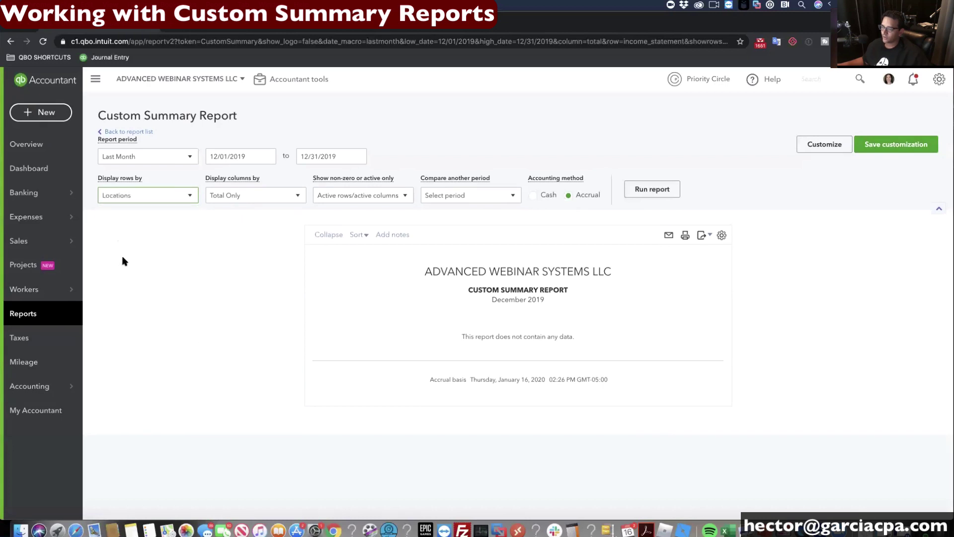
left_click(298, 198)
left_click(235, 302)
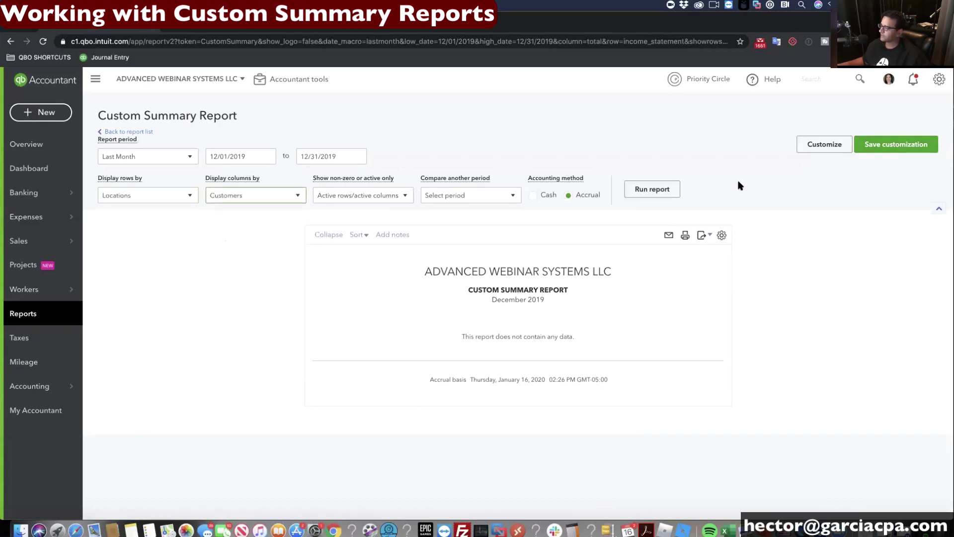
left_click(644, 190)
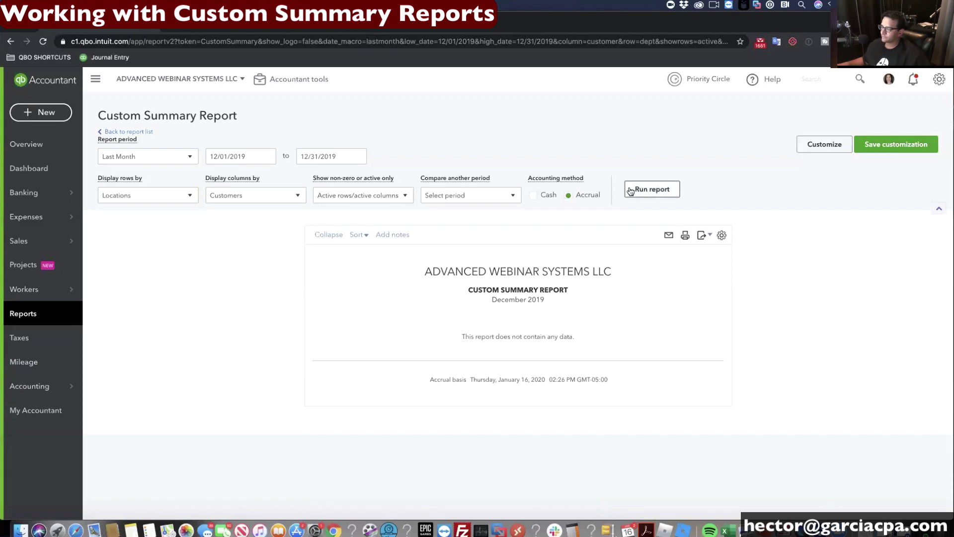
Set the report period to All Dates and run the report
left_click(157, 163)
scroll(128, 194, "down", 3)
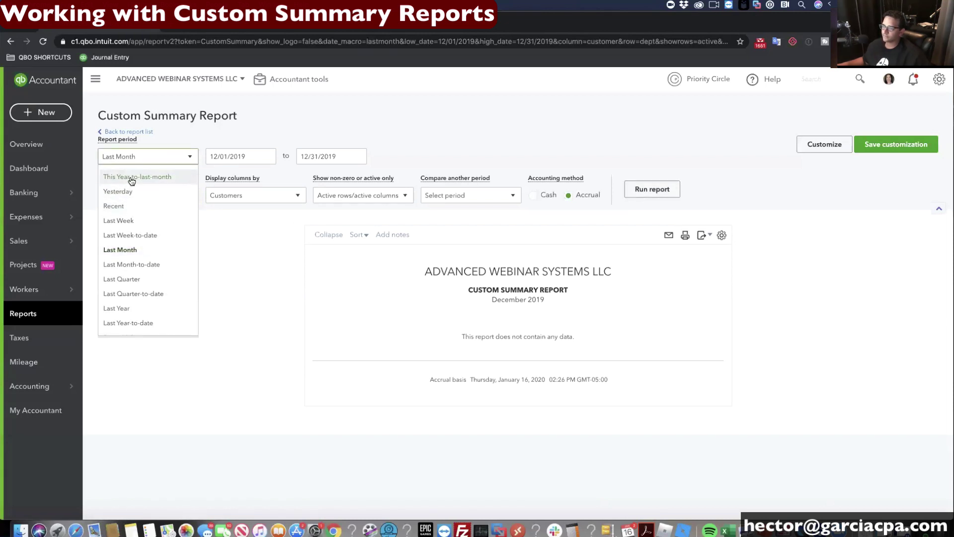
left_click(135, 177)
left_click(139, 159)
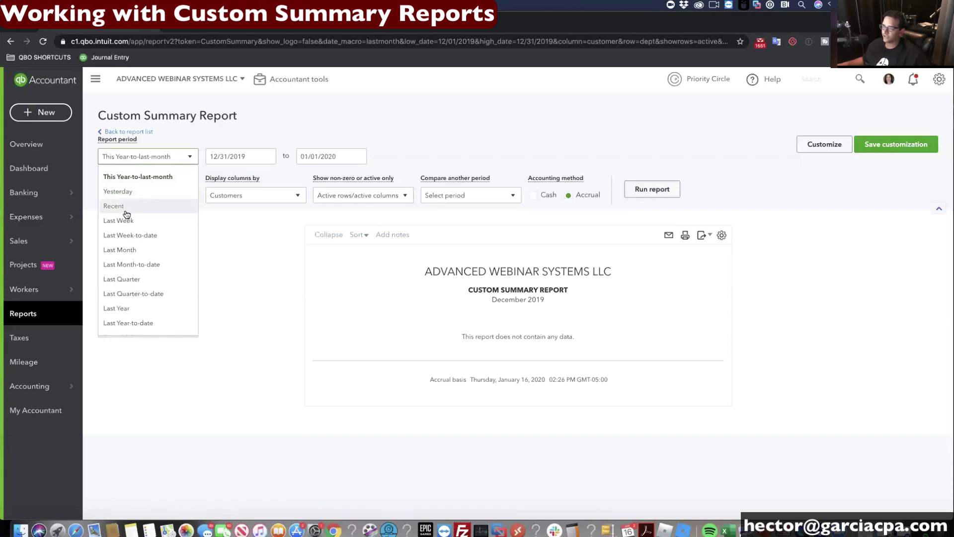
scroll(138, 247, "down", 2)
scroll(138, 247, "down", 2)
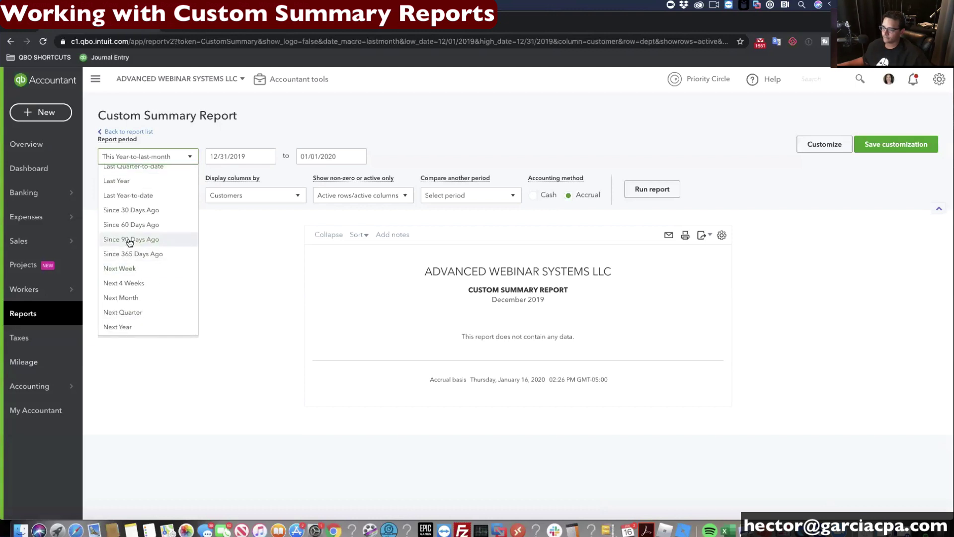
scroll(132, 233, "up", 5)
scroll(127, 213, "up", 3)
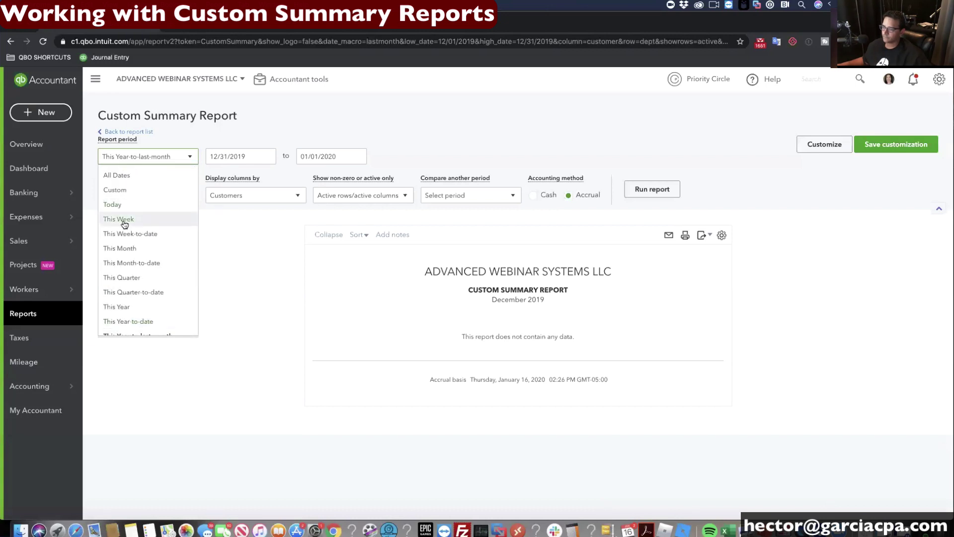
left_click(121, 177)
left_click(651, 189)
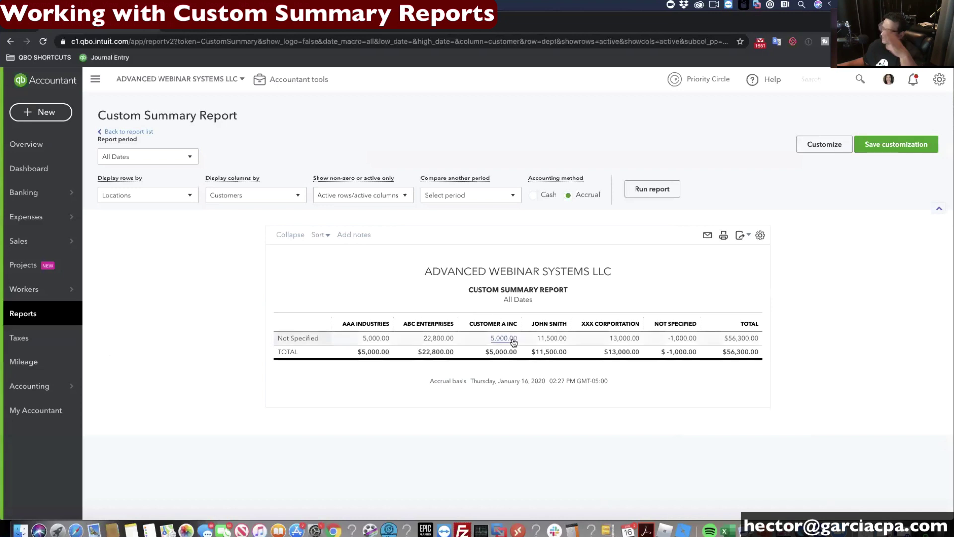
Duplicate the report into a new browser tab and close its Customize report panel
right_click(102, 29)
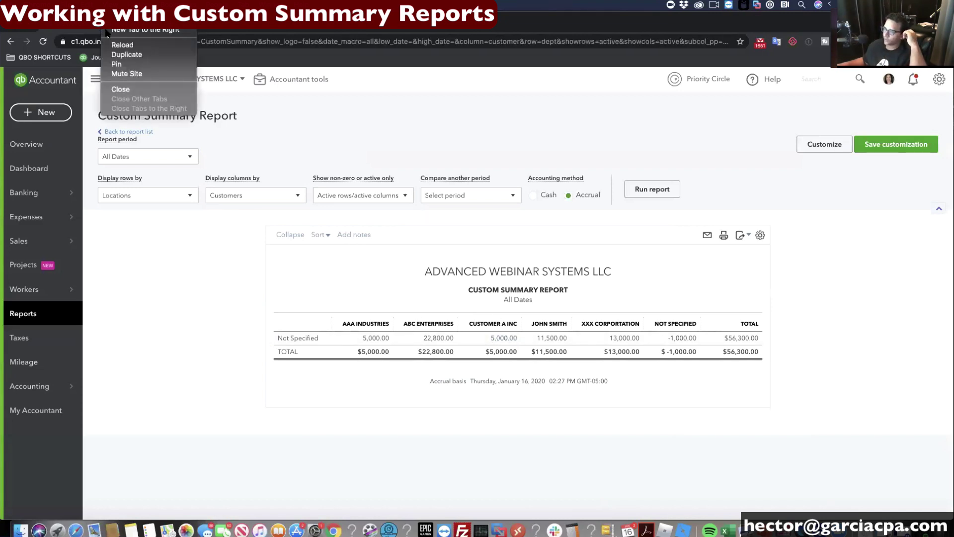
left_click(126, 55)
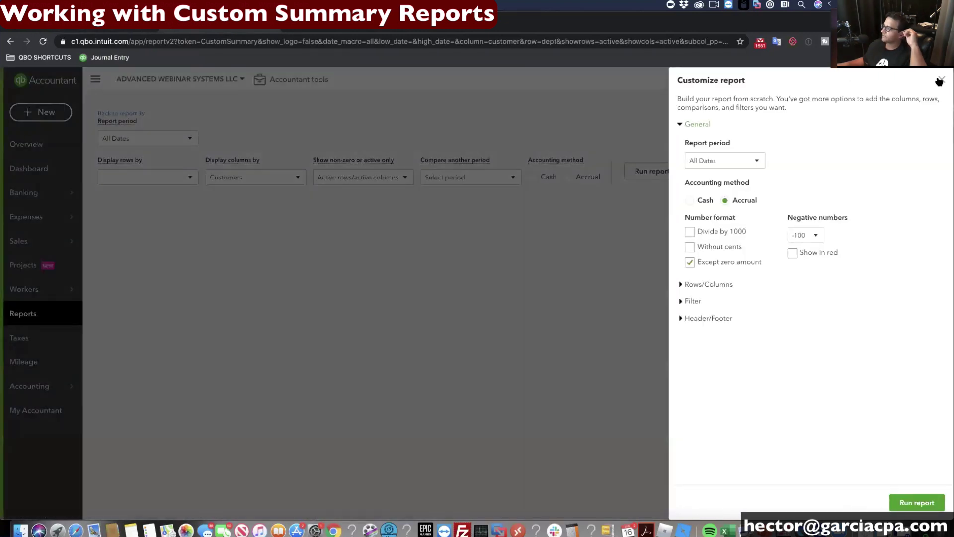
left_click(940, 80)
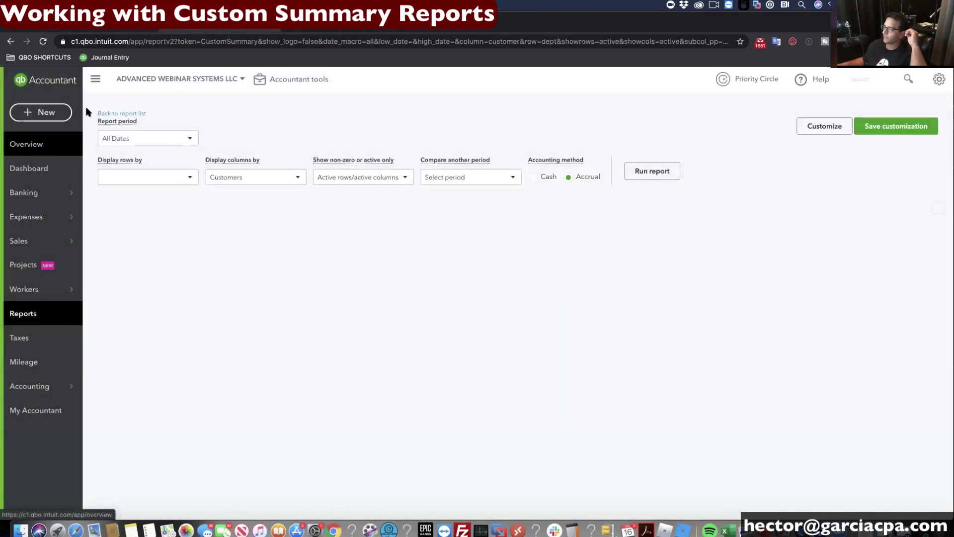
Assign invoice 1007 to the Miami Office location and save it
left_click(58, 110)
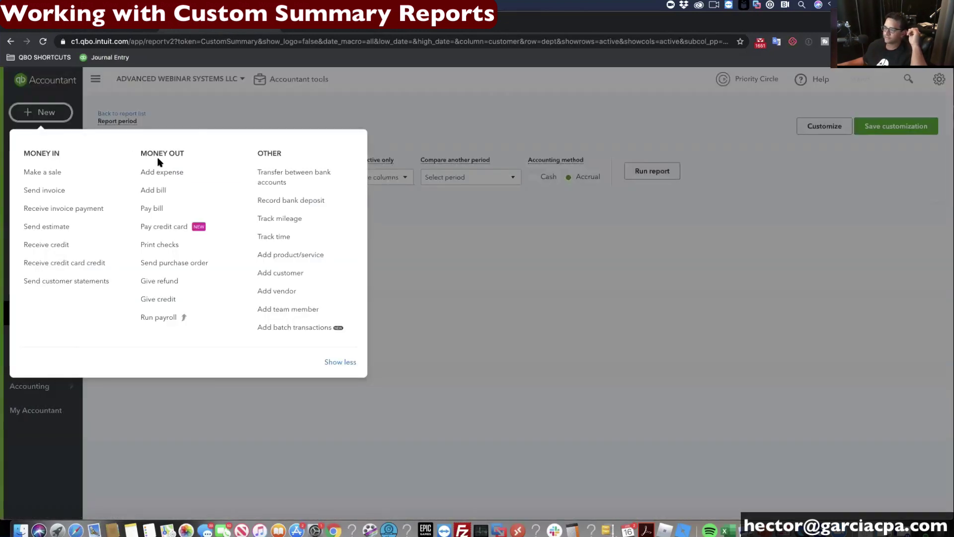
left_click(50, 194)
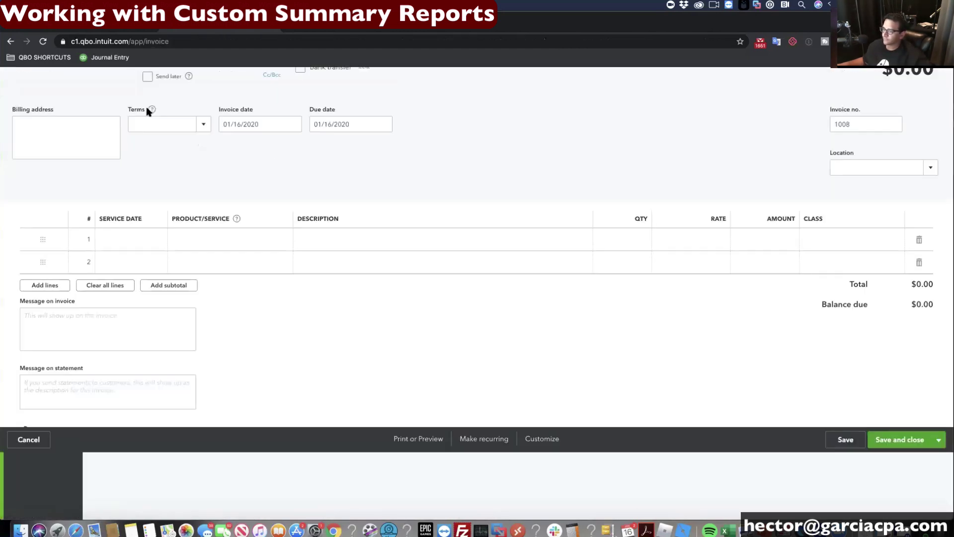
left_click(10, 79)
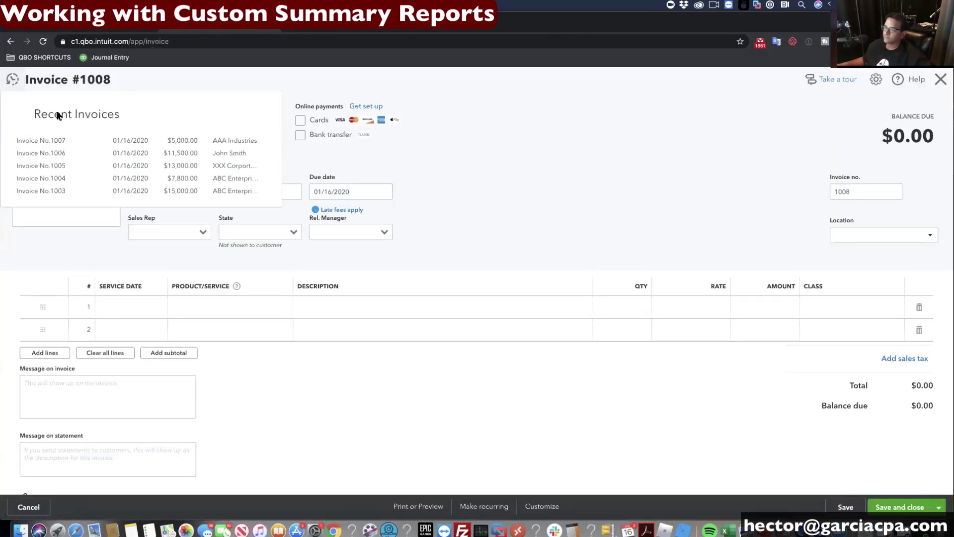
left_click(45, 140)
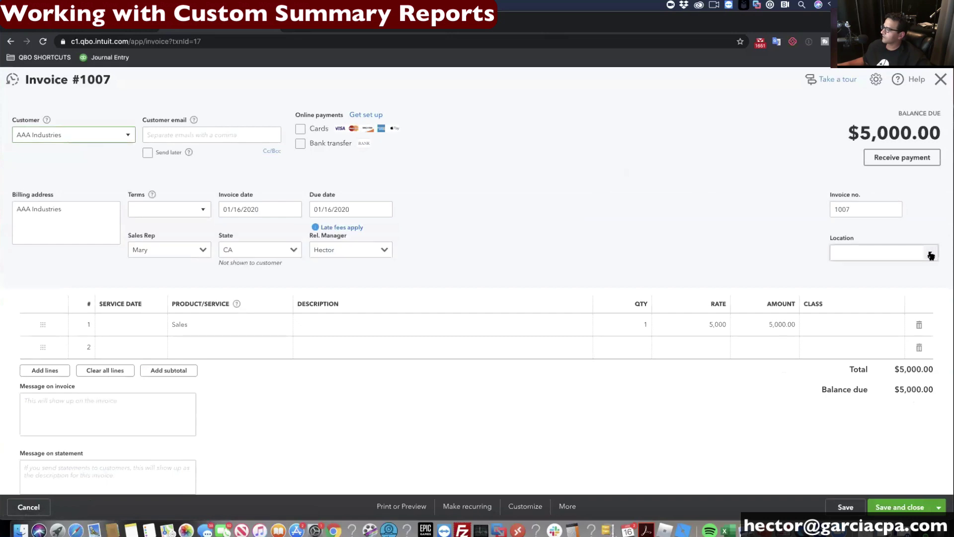
left_click(929, 255)
left_click(872, 288)
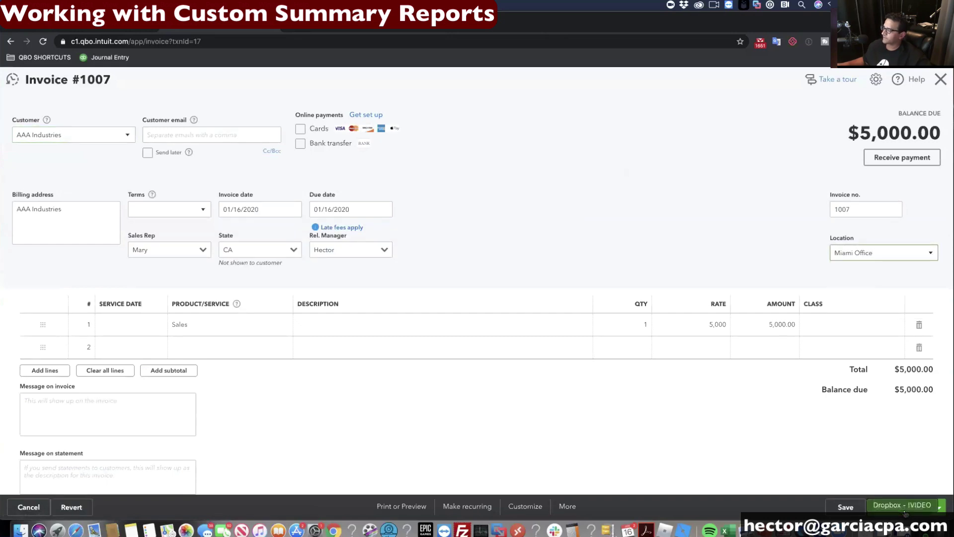
left_click(900, 507)
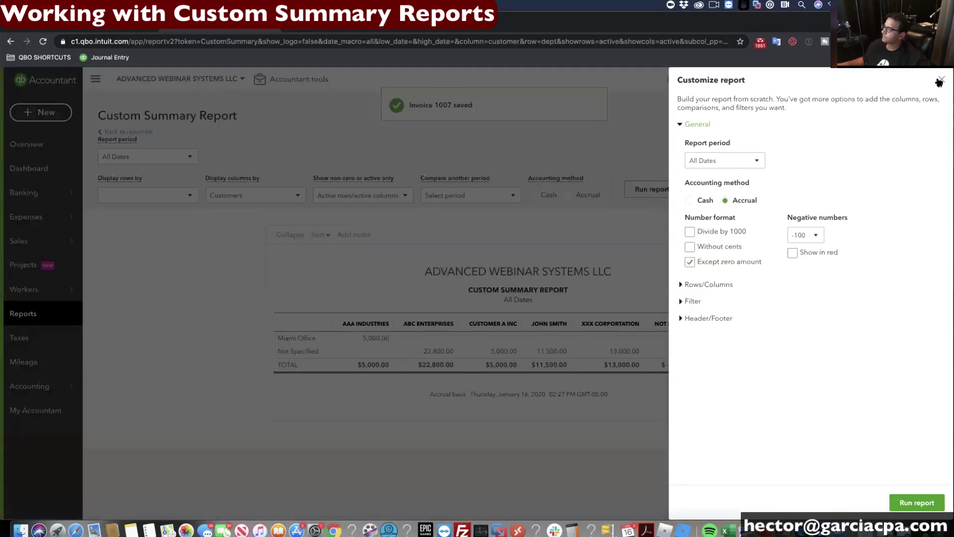
Set invoice 1006's location to West Palm Beach Office and save it
left_click(939, 80)
left_click(42, 113)
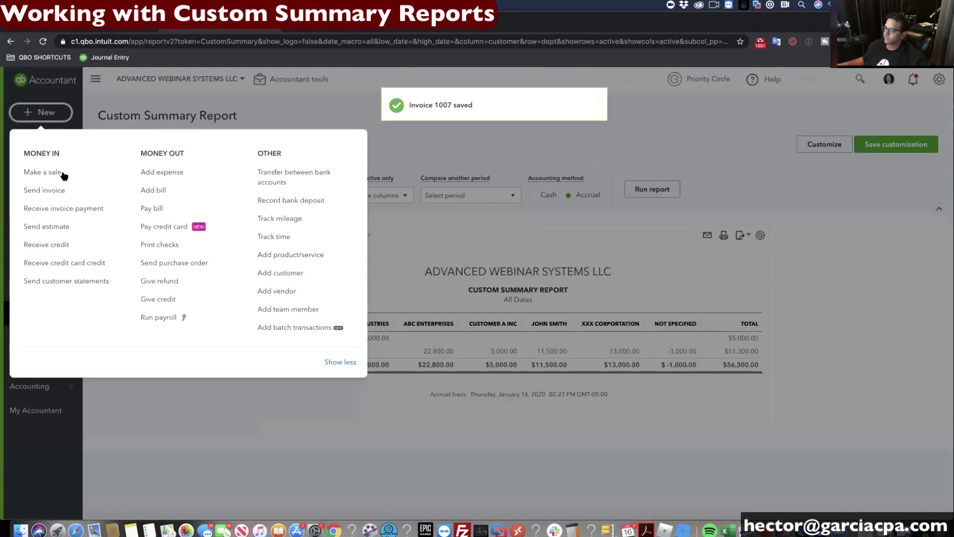
left_click(89, 190)
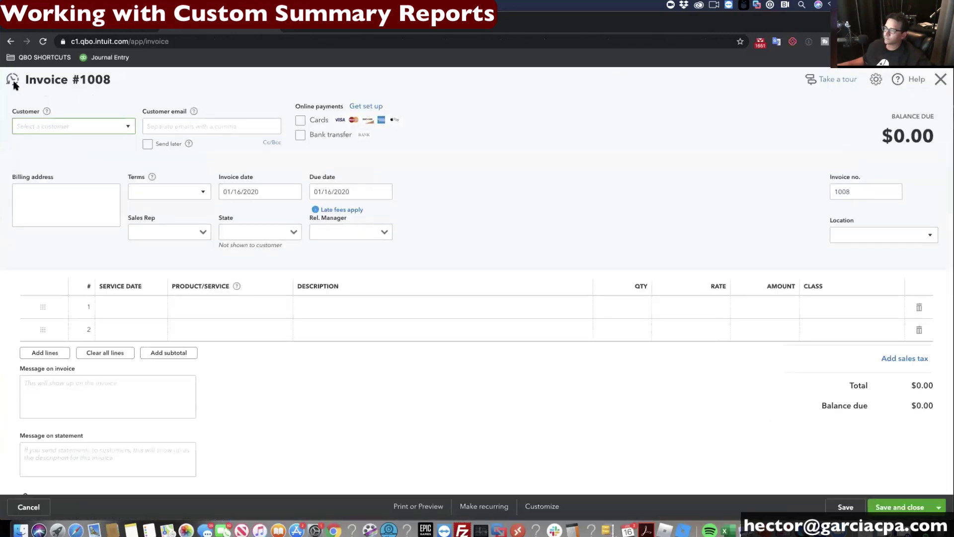
left_click(13, 83)
left_click(127, 155)
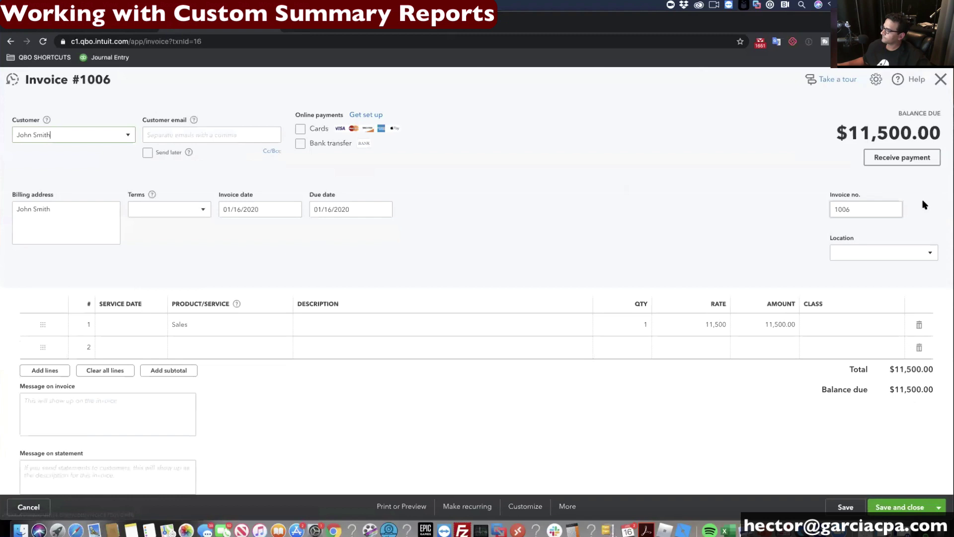
left_click(930, 252)
left_click(864, 305)
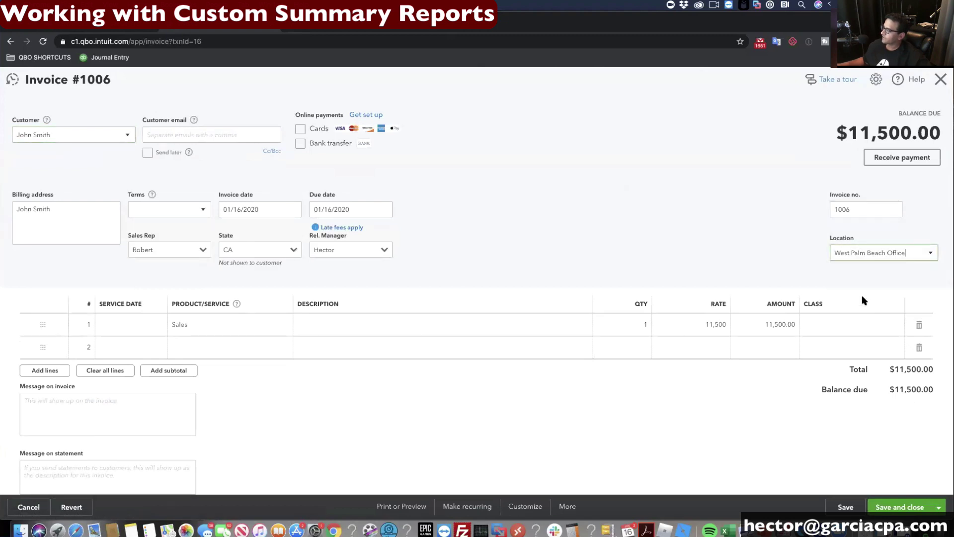
left_click(847, 506)
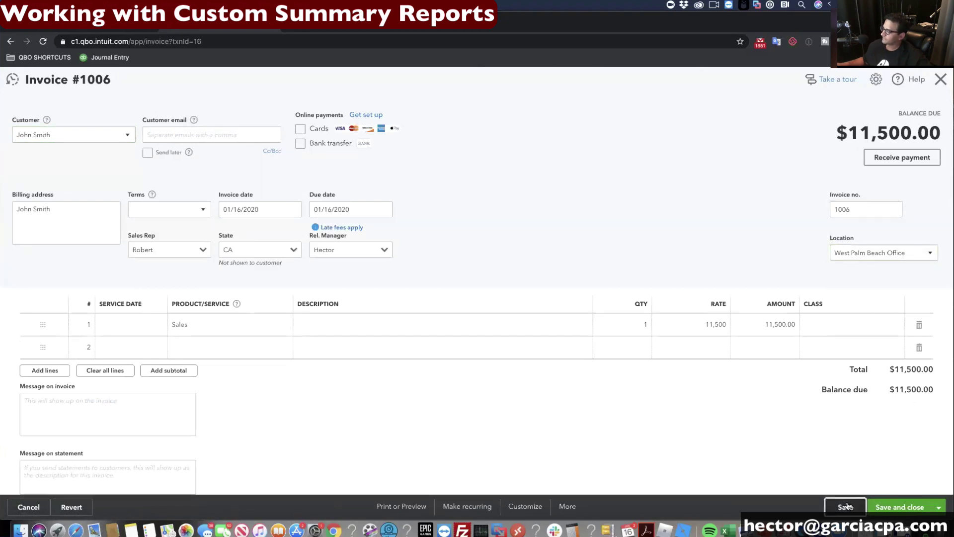
Set invoice 1004 to Miami Office and invoice 1003 to West Palm Beach Office, saving each
left_click(12, 80)
left_click(48, 178)
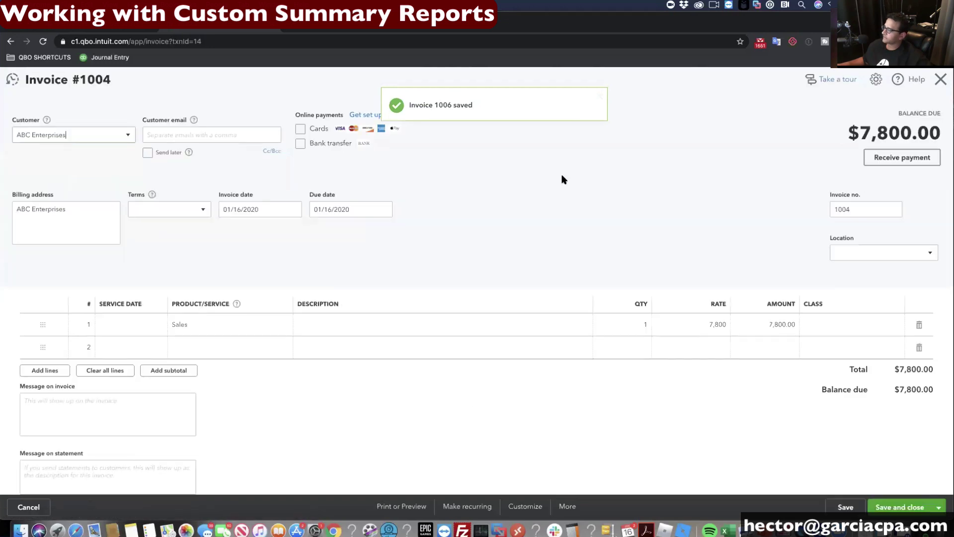
left_click(930, 249)
left_click(919, 288)
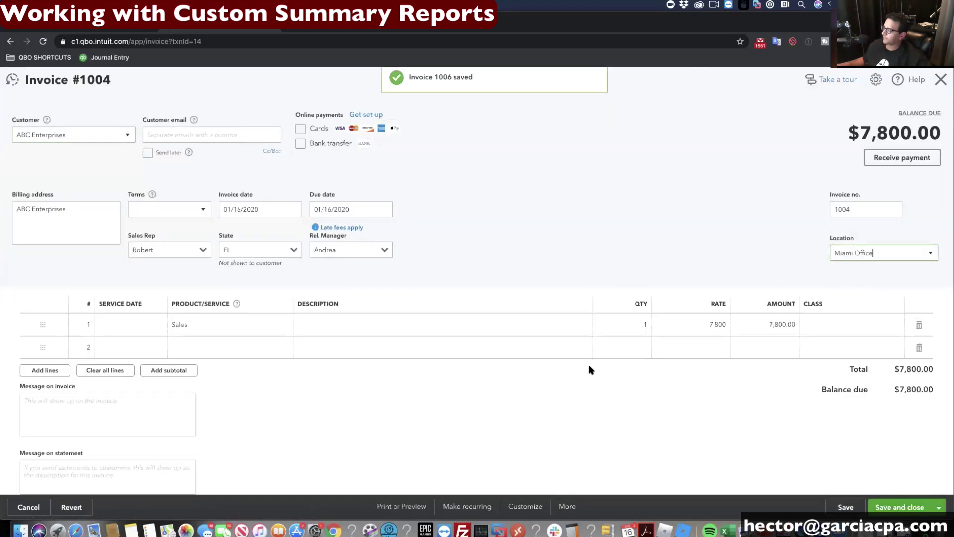
left_click(840, 507)
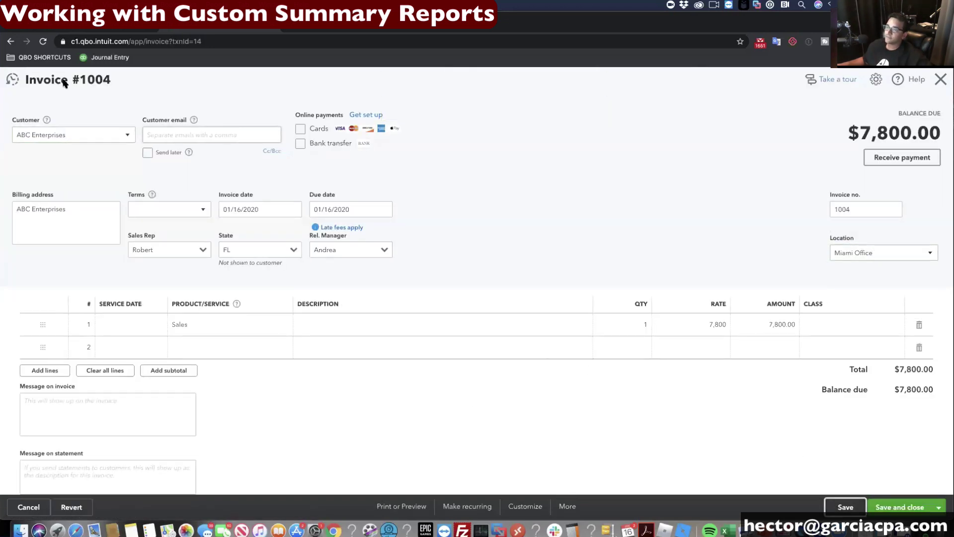
left_click(12, 80)
left_click(48, 191)
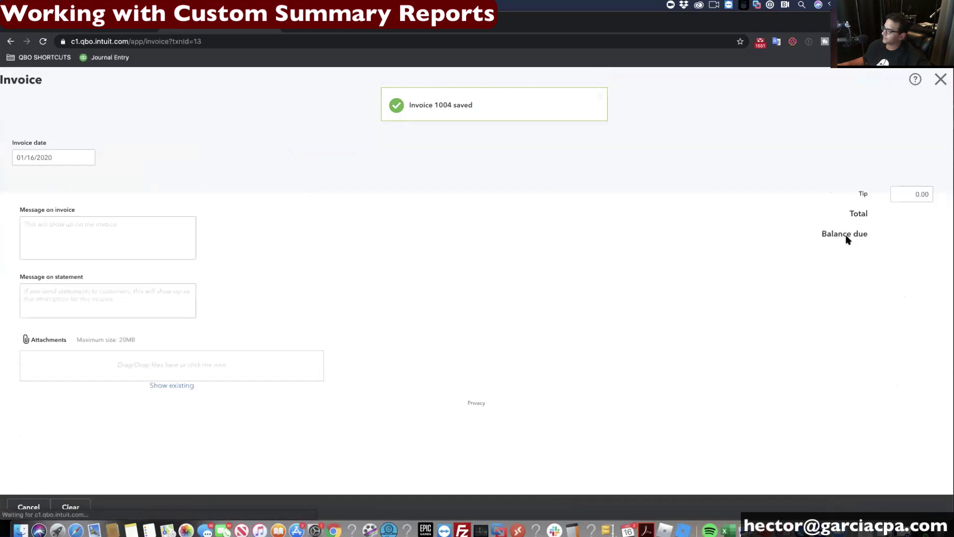
left_click(935, 256)
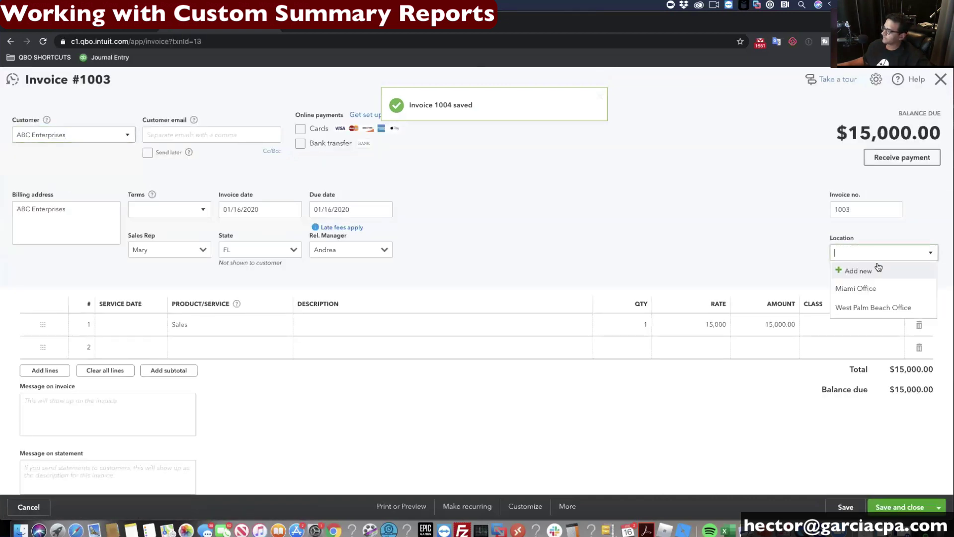
left_click(865, 306)
left_click(897, 506)
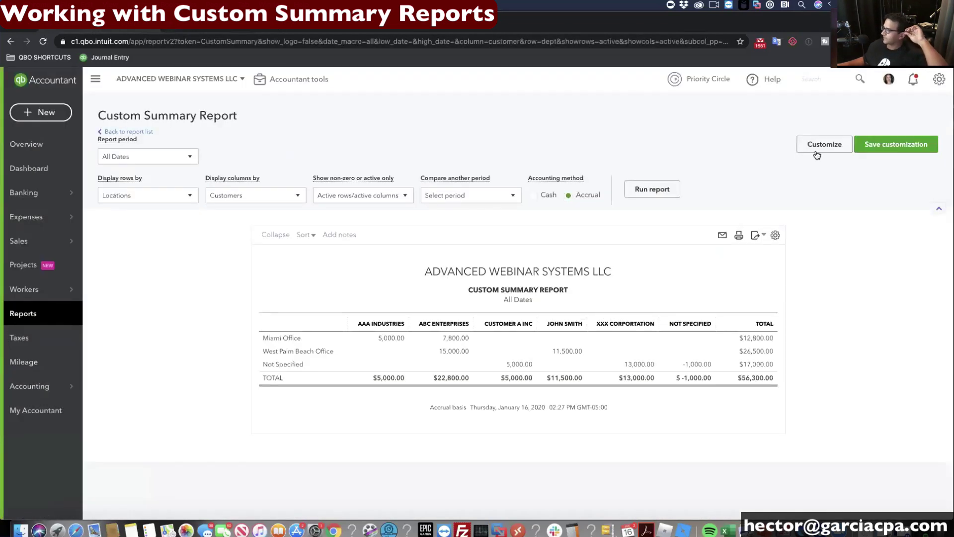
Drill into the Not Specified total and assign the bank deposit to Miami Office
left_click(651, 189)
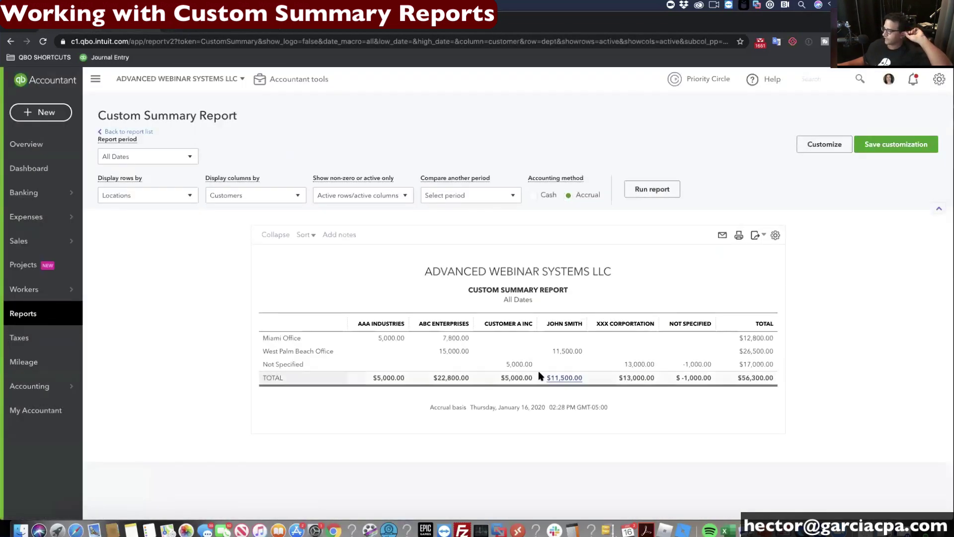
left_click(761, 364)
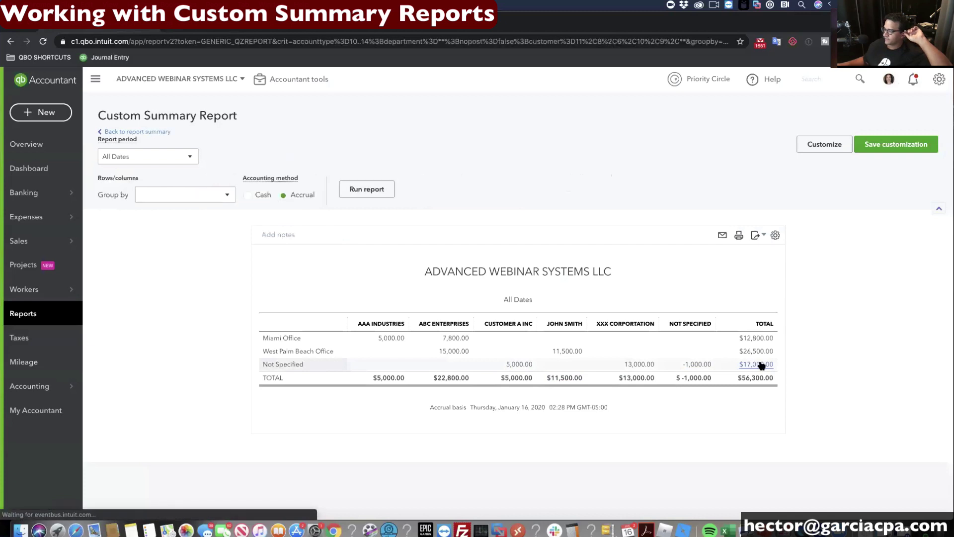
left_click(246, 359)
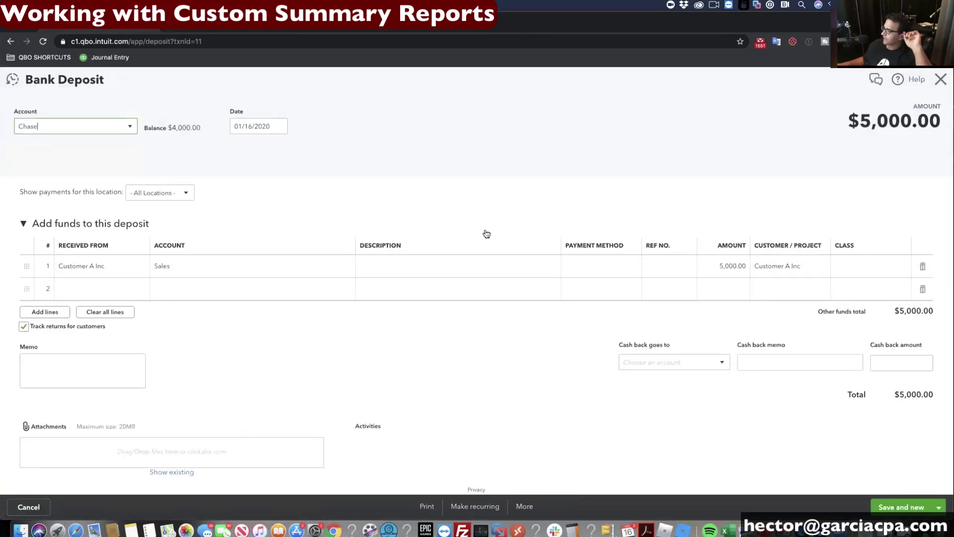
left_click(161, 193)
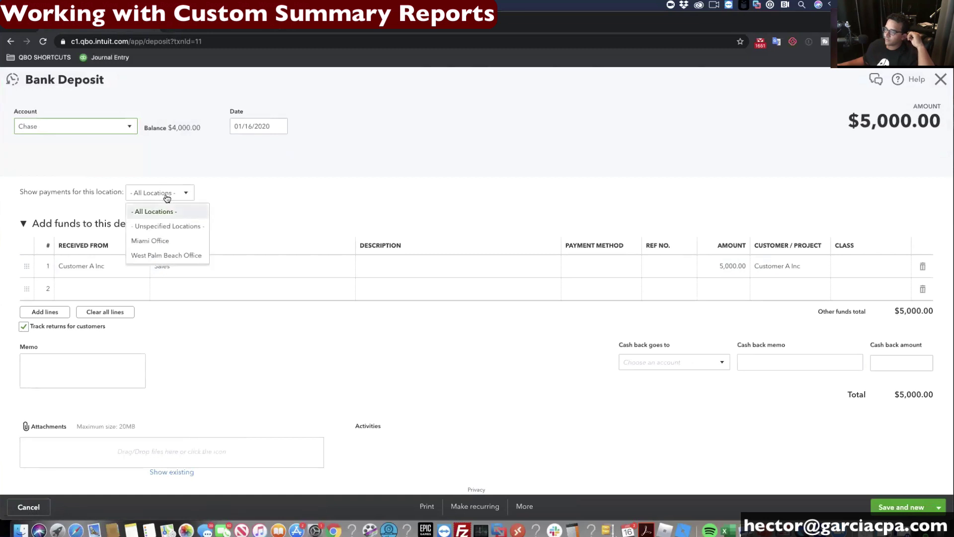
left_click(155, 243)
left_click(938, 507)
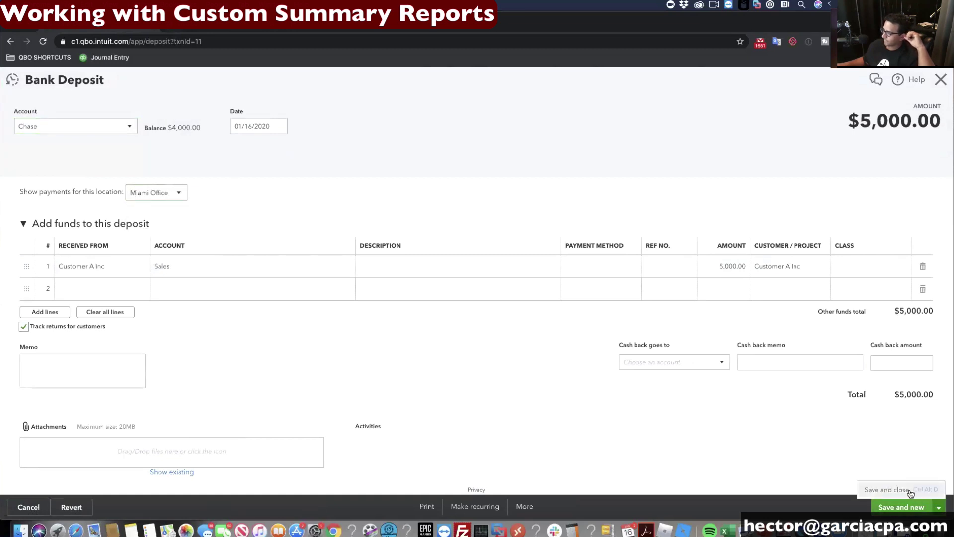
left_click(909, 492)
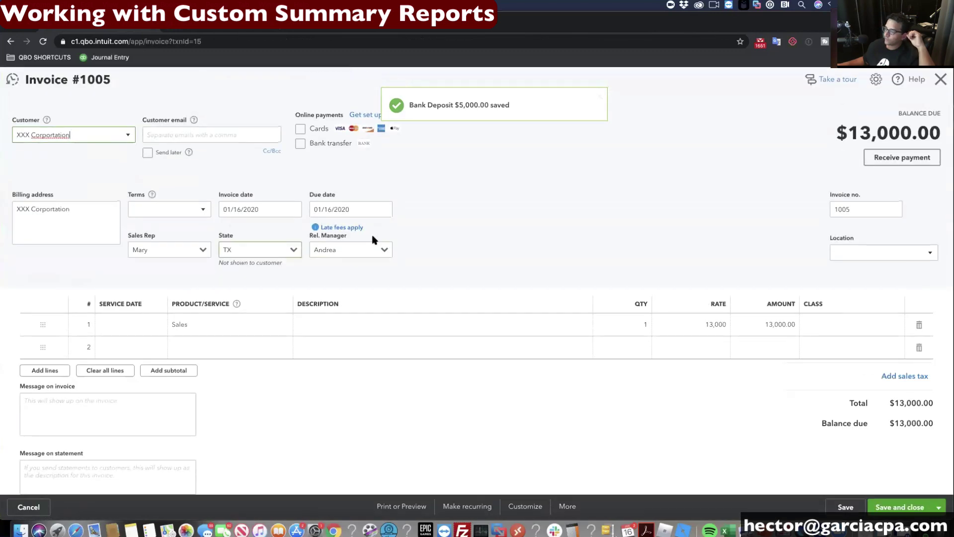
Set invoice 1005 to West Palm Beach Office and the contractor expense to Miami Office
left_click(929, 253)
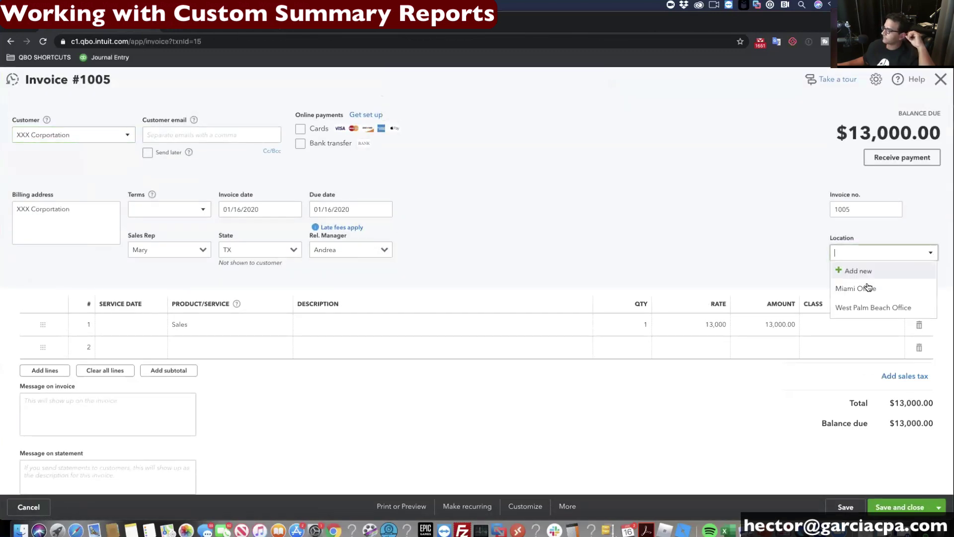
left_click(877, 307)
left_click(900, 507)
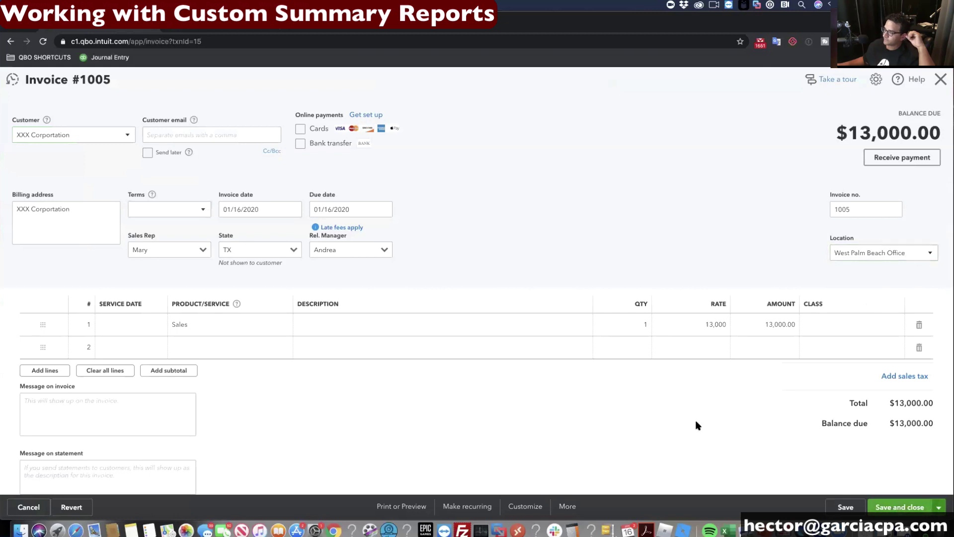
left_click(455, 389)
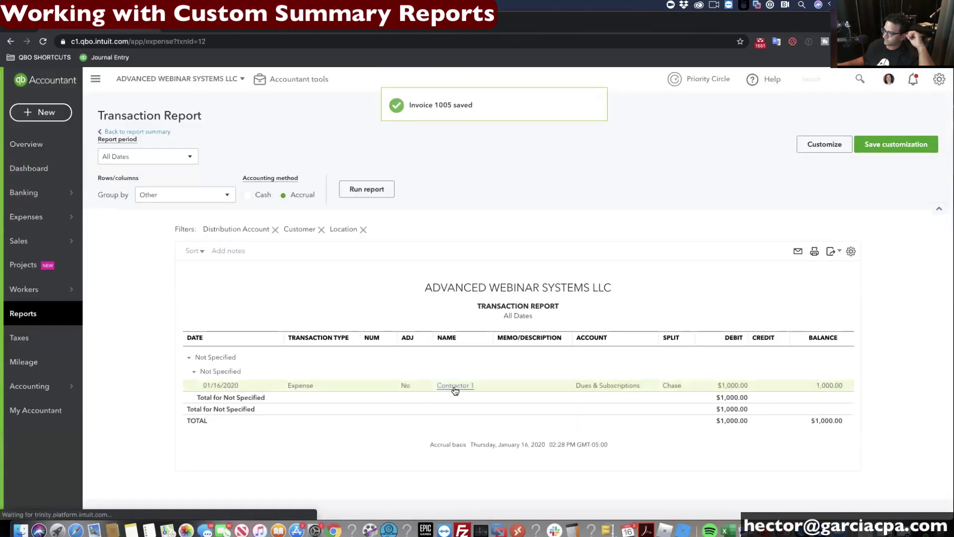
left_click(806, 225)
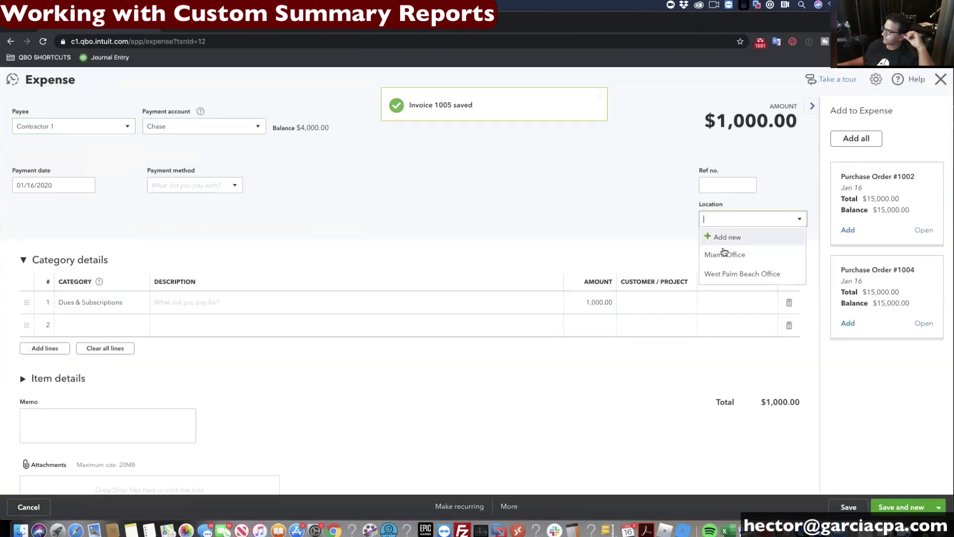
left_click(725, 254)
left_click(936, 508)
left_click(894, 490)
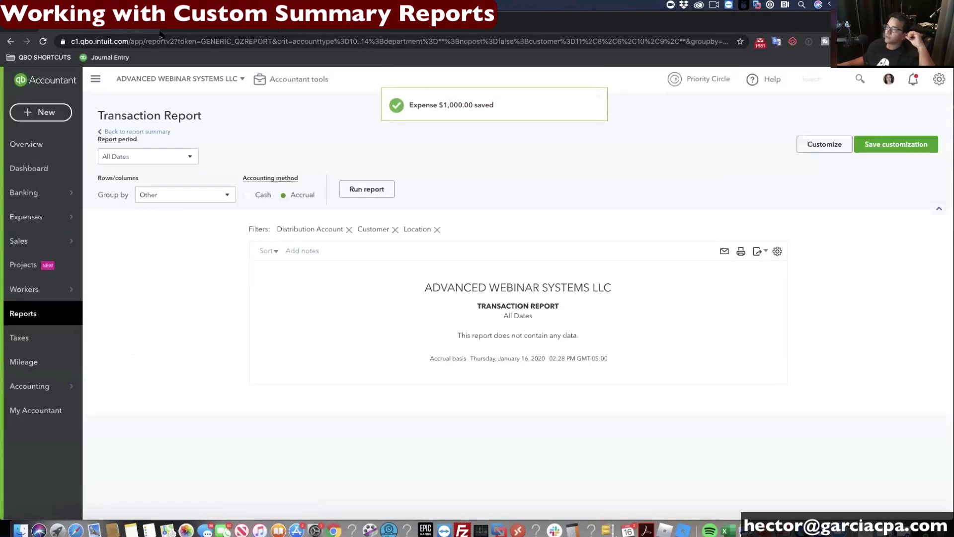
left_click(11, 41)
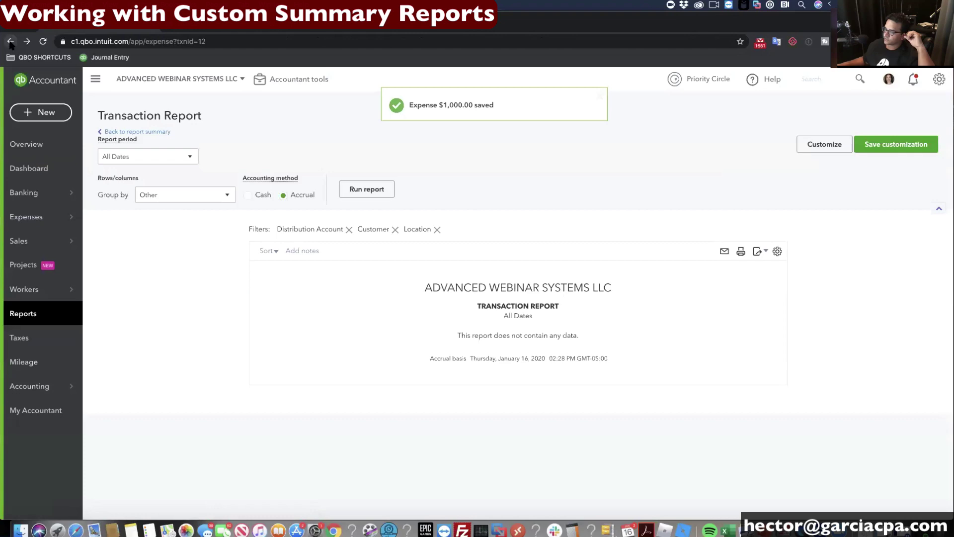
left_click(11, 41)
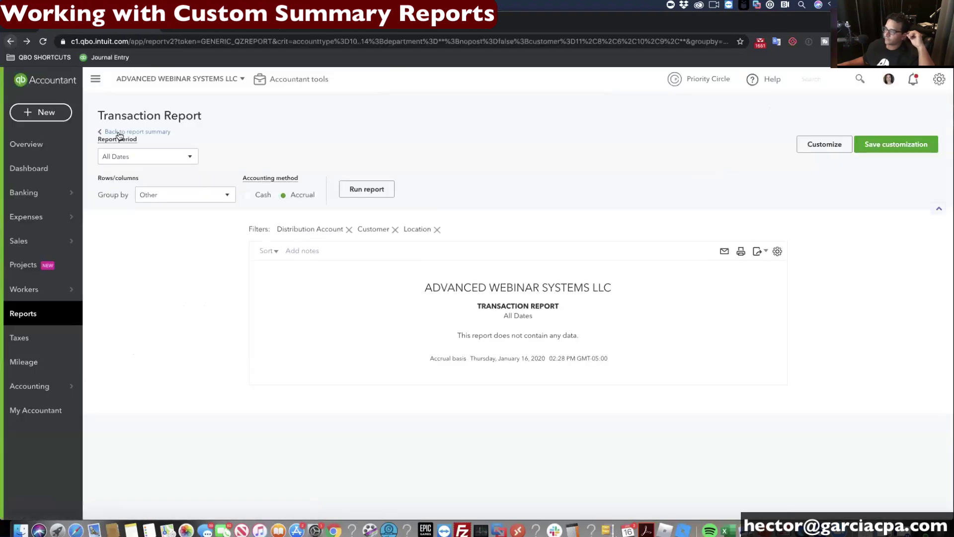
Return to the report summary and close the Customize panel to show the two office rows
left_click(139, 132)
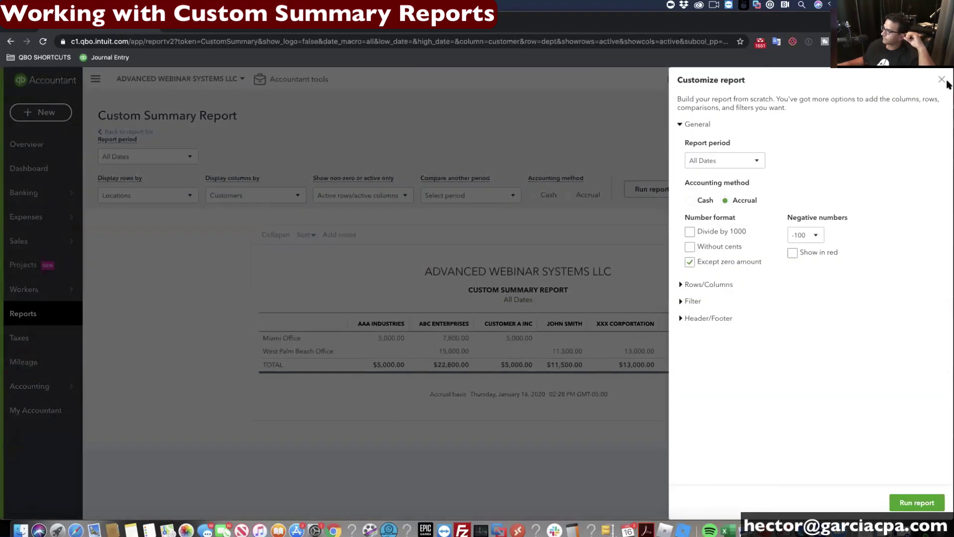
left_click(204, 287)
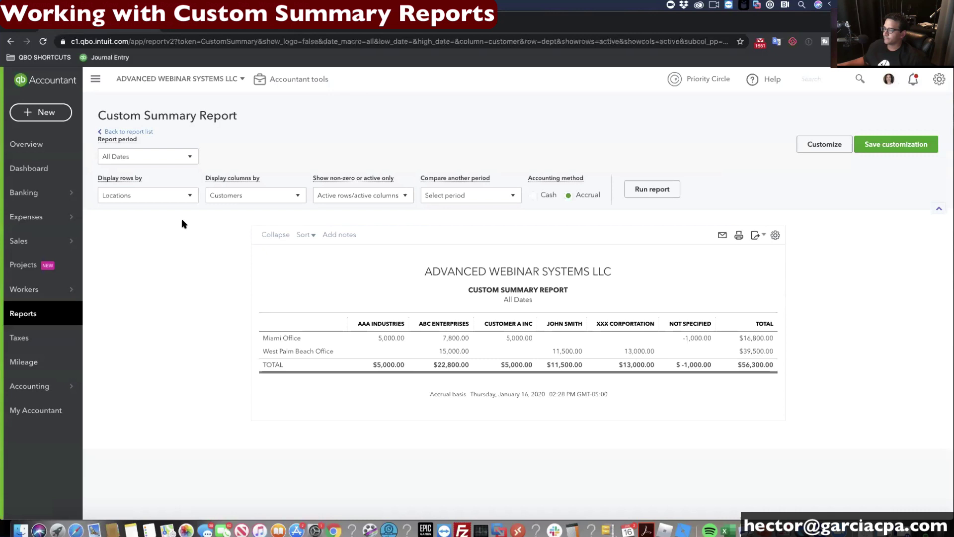
Show Locations as the report columns and Customers as the rows, then rerun it
left_click(292, 199)
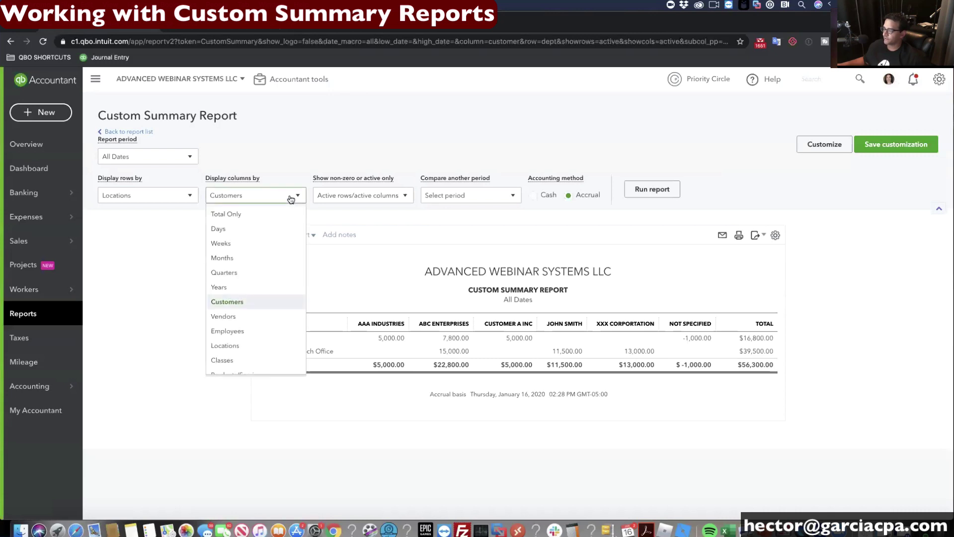
left_click(248, 350)
left_click(167, 201)
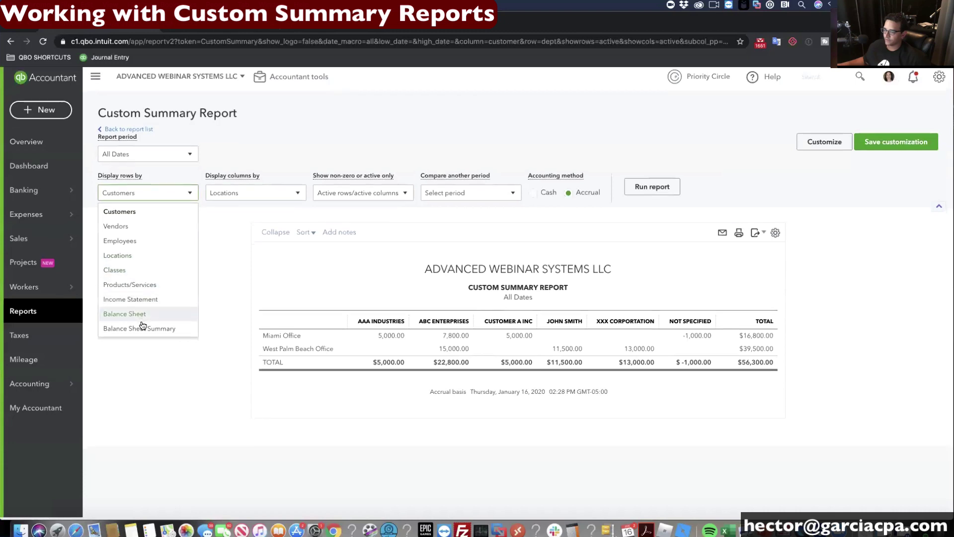
scroll(126, 271, "down", 1)
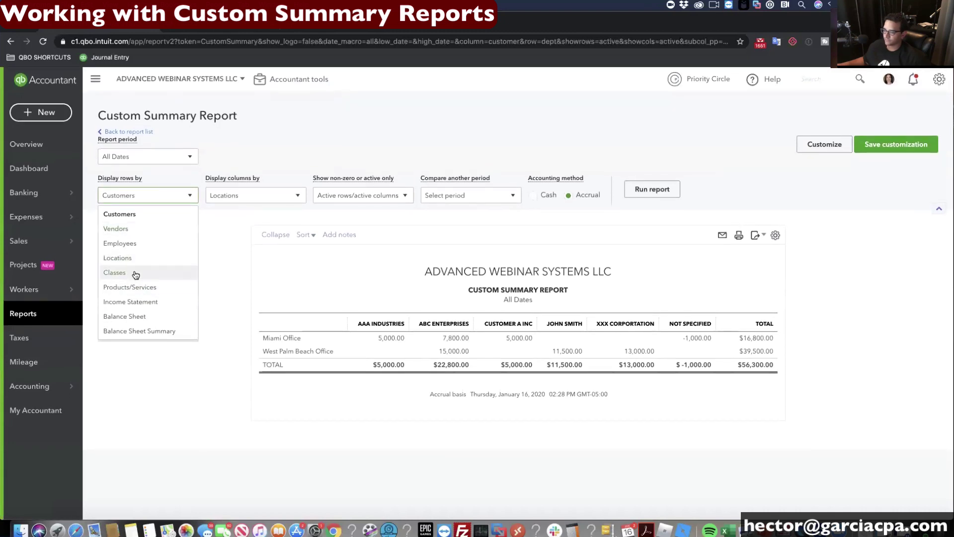
scroll(126, 306, "up", 1)
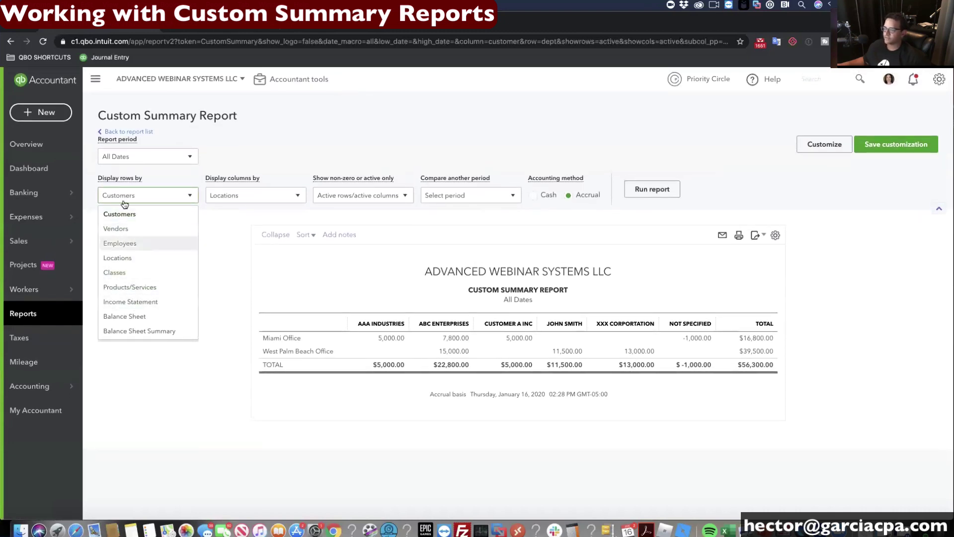
left_click(127, 228)
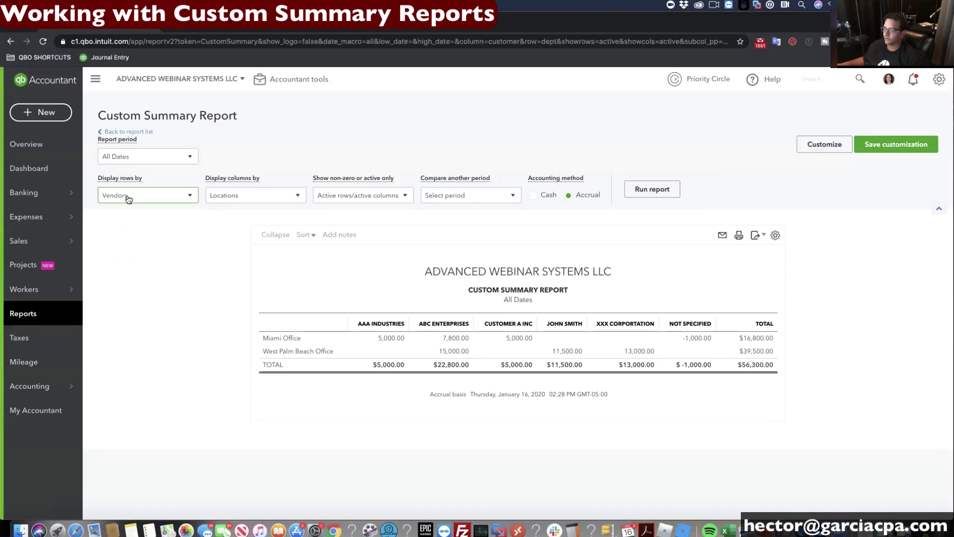
left_click(128, 196)
left_click(120, 214)
left_click(641, 190)
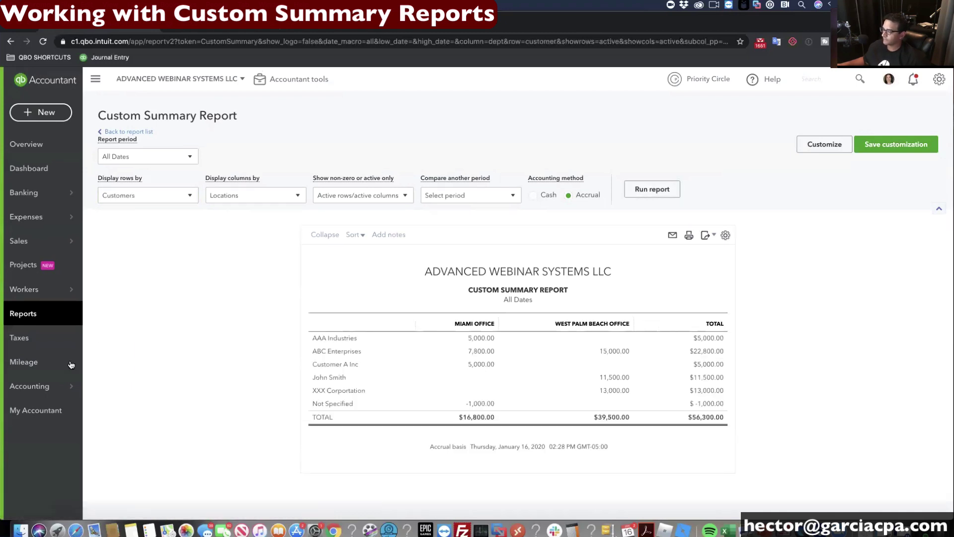
Regroup rows by Products/Services, rerun, and drill into Miami Office's Not Specified 4,000.00
left_click(136, 194)
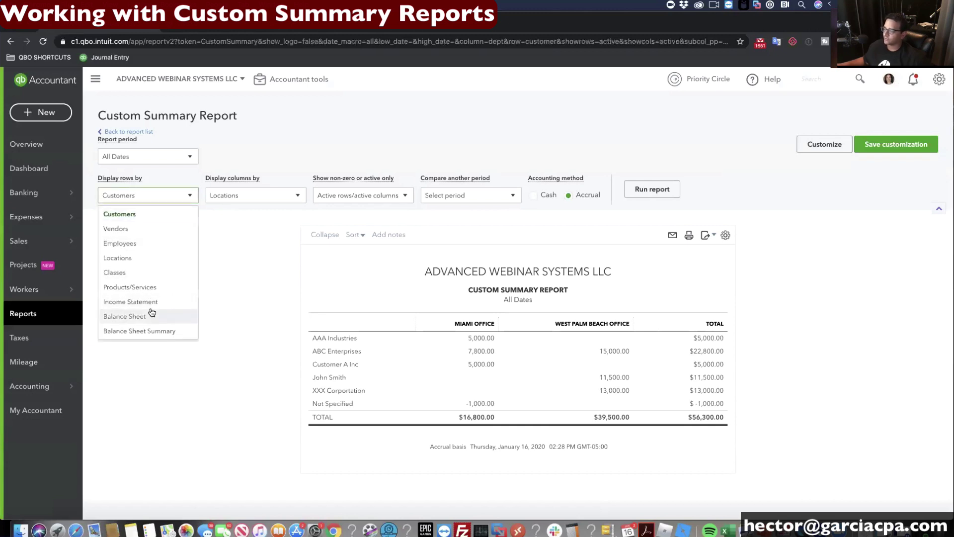
left_click(142, 288)
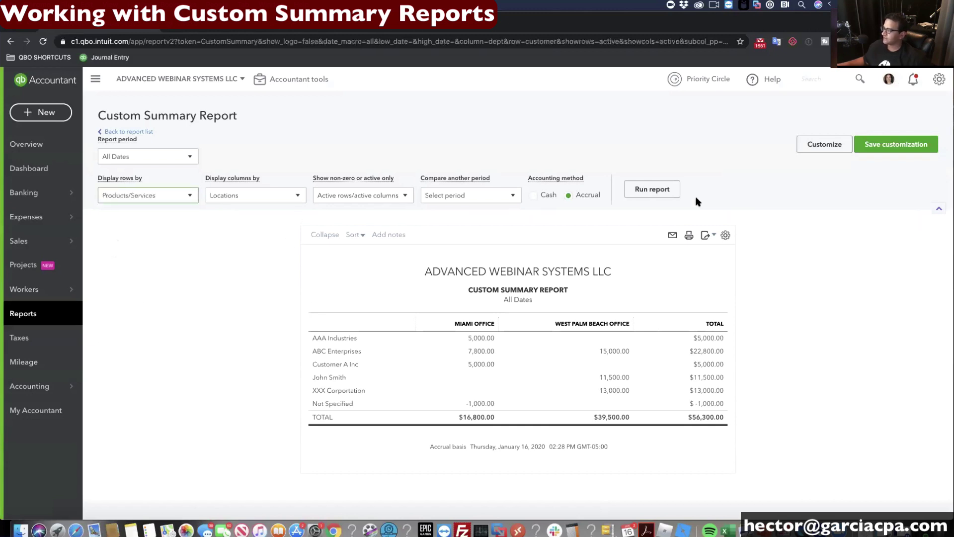
left_click(646, 187)
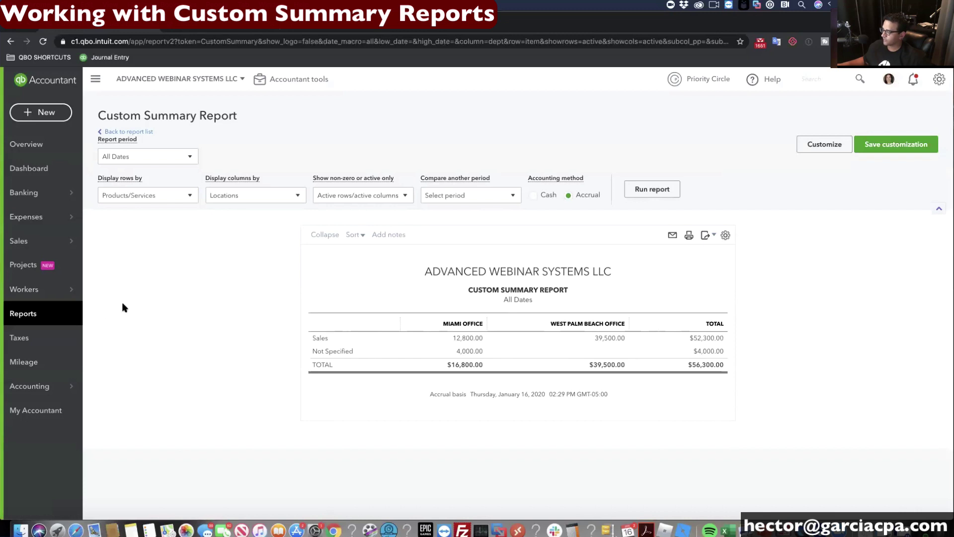
left_click(469, 353)
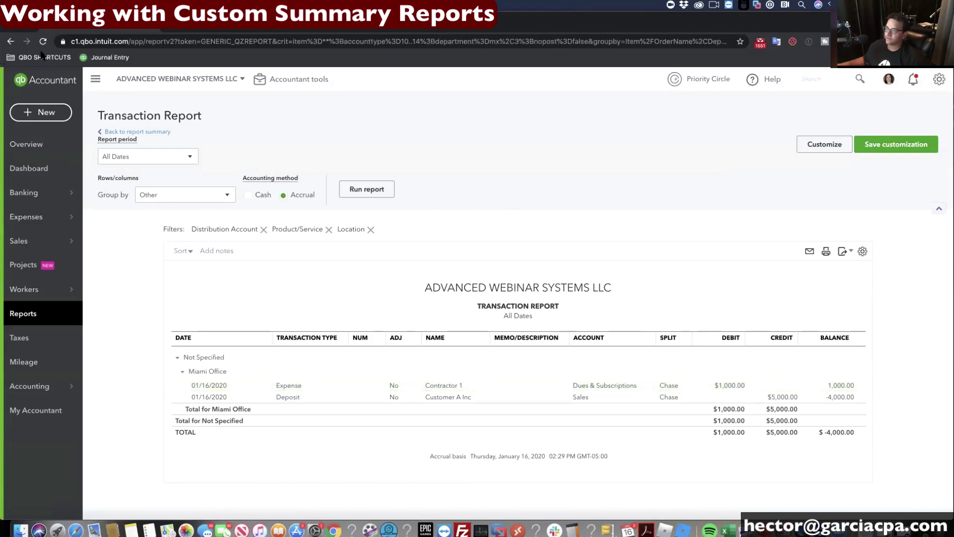
Return to the summary report and enable its Distribution Account filter
left_click(11, 42)
left_click(848, 149)
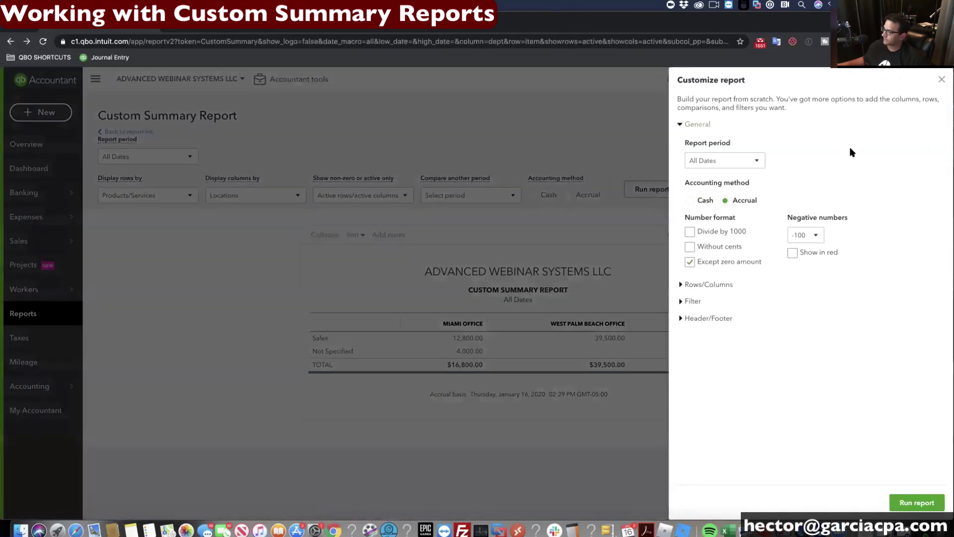
left_click(941, 80)
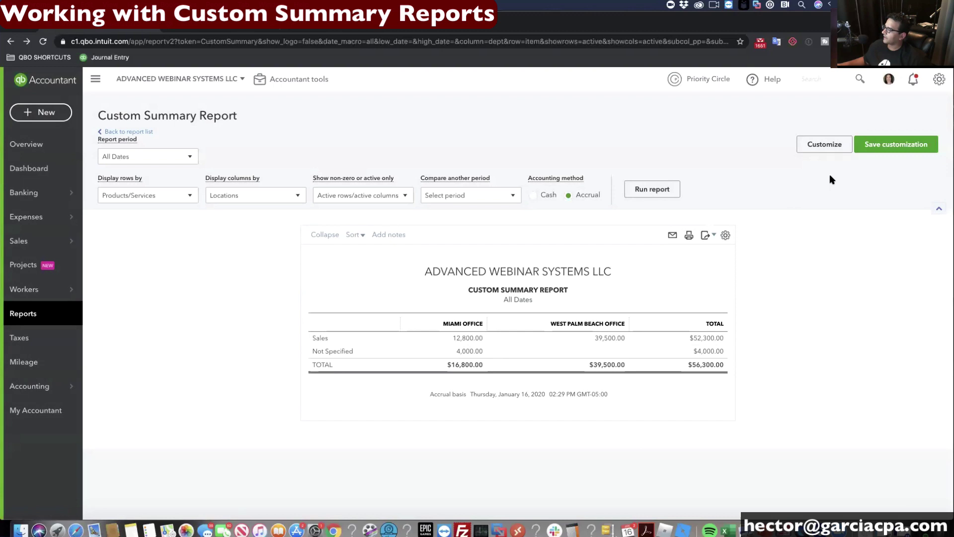
left_click(823, 145)
left_click(690, 302)
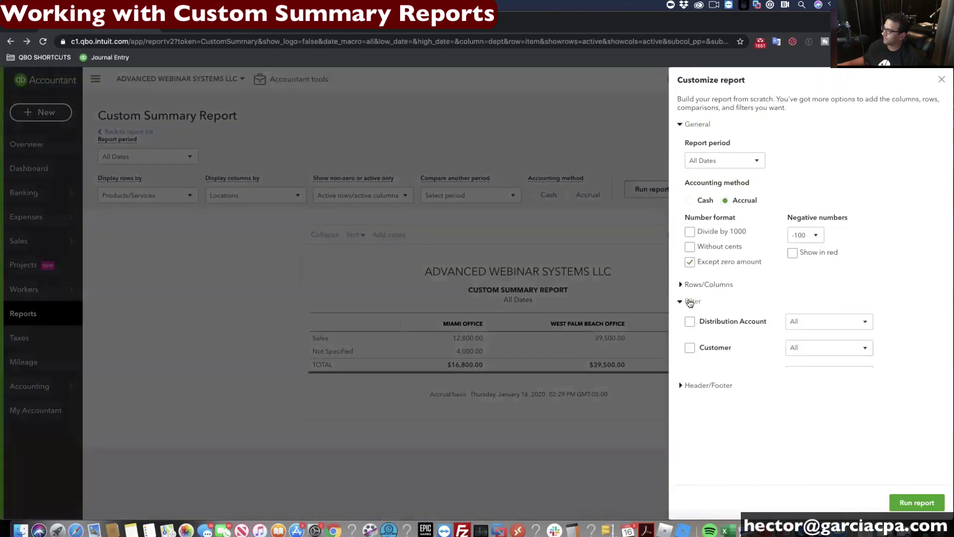
scroll(690, 311, "down", 2)
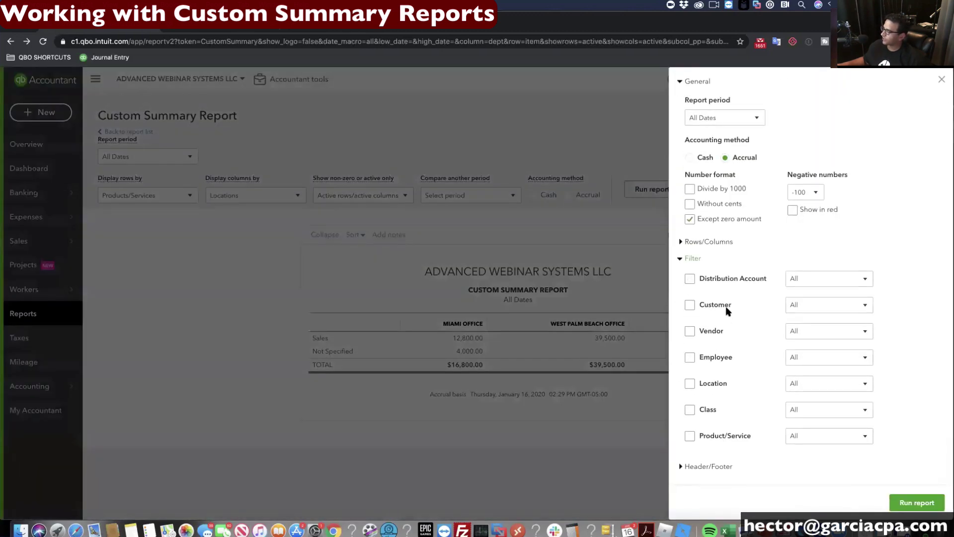
left_click(690, 277)
Limit the Distribution Account filter to All Income Accounts and rerun the report
left_click(870, 283)
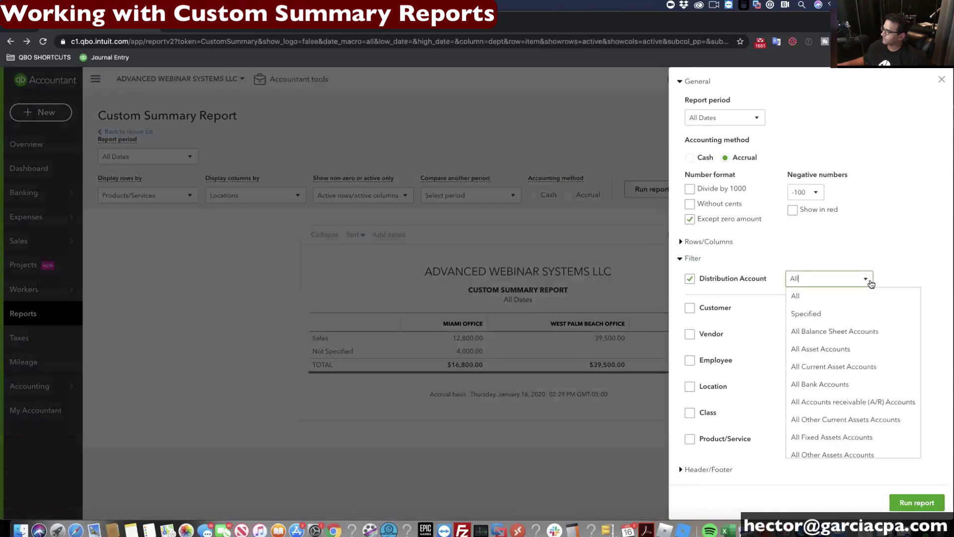
scroll(866, 370, "down", 5)
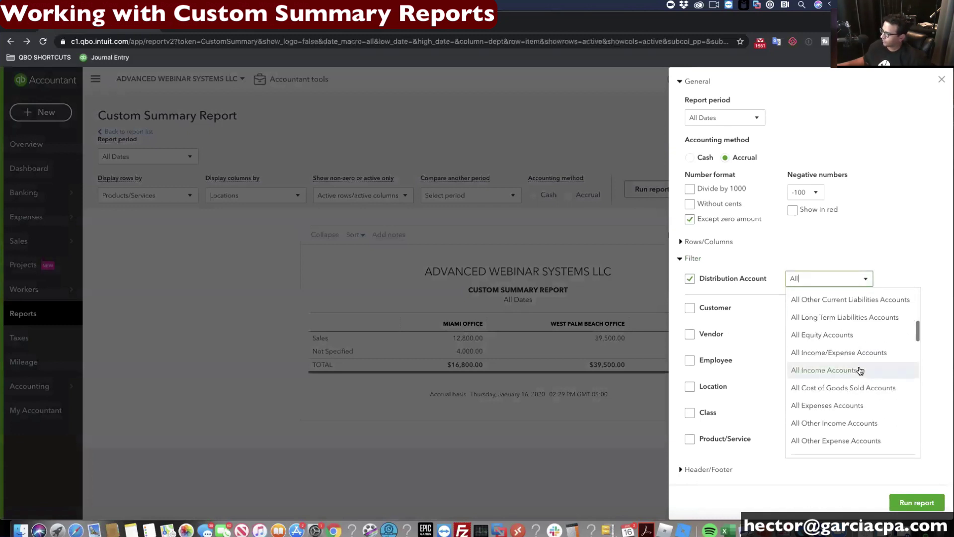
scroll(859, 371, "down", 10)
scroll(860, 368, "up", 7)
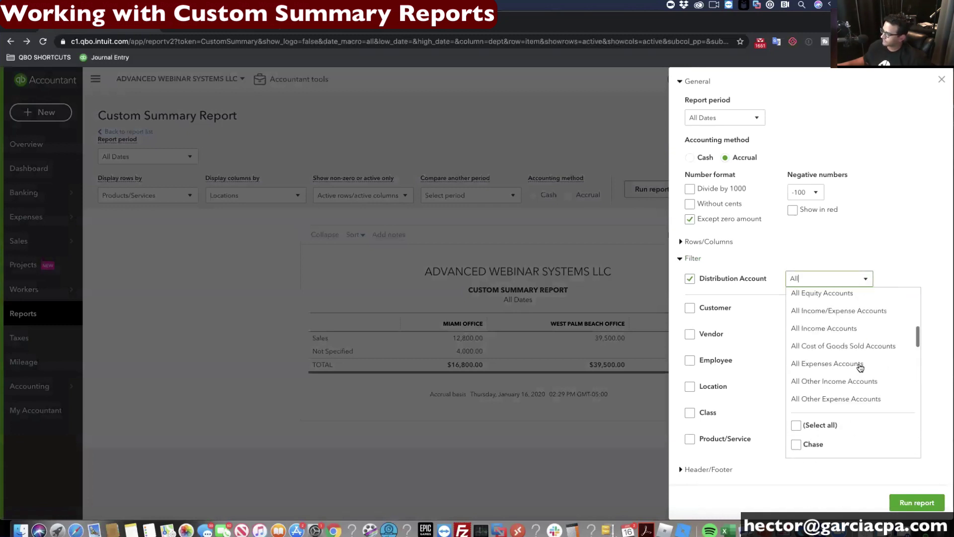
scroll(860, 367, "up", 5)
scroll(860, 368, "down", 2)
scroll(860, 368, "up", 1)
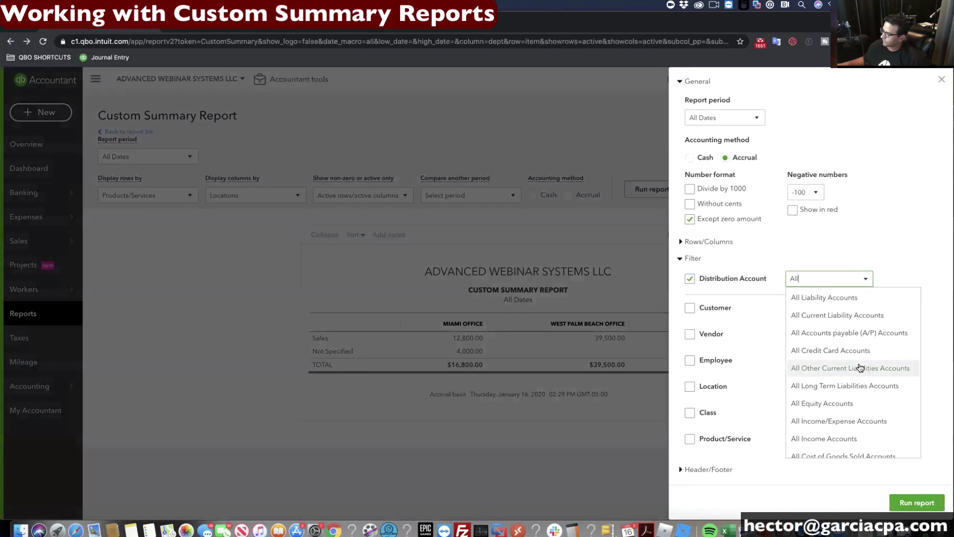
scroll(860, 367, "down", 5)
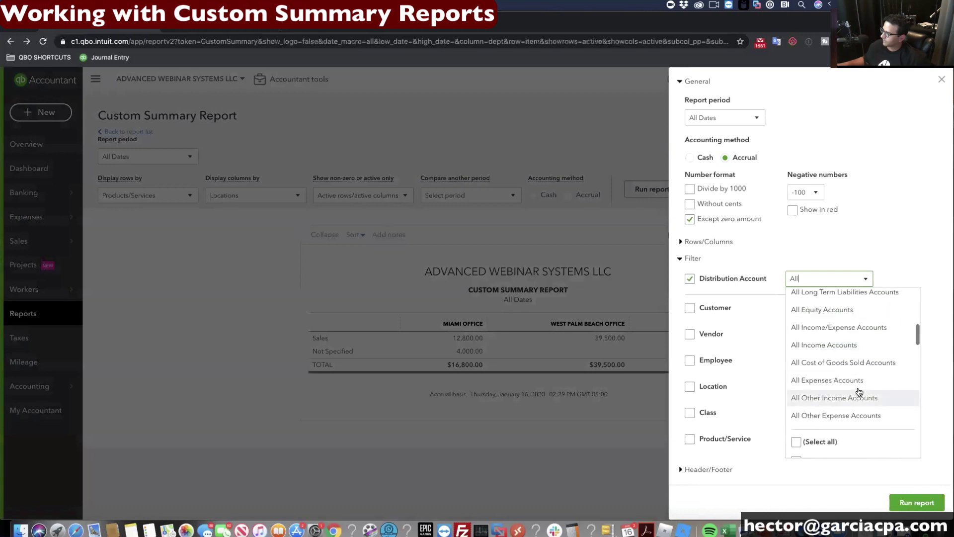
scroll(872, 395, "up", 1)
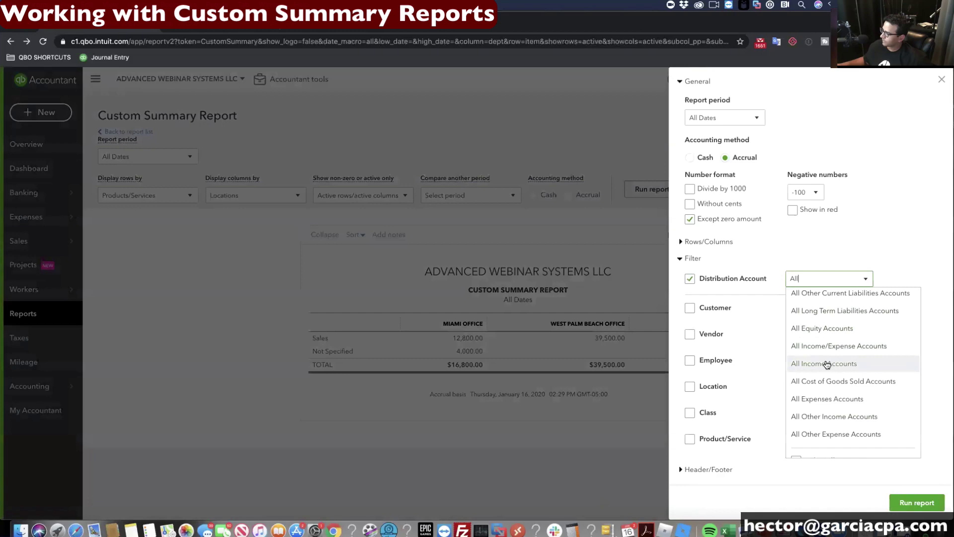
left_click(828, 363)
left_click(899, 505)
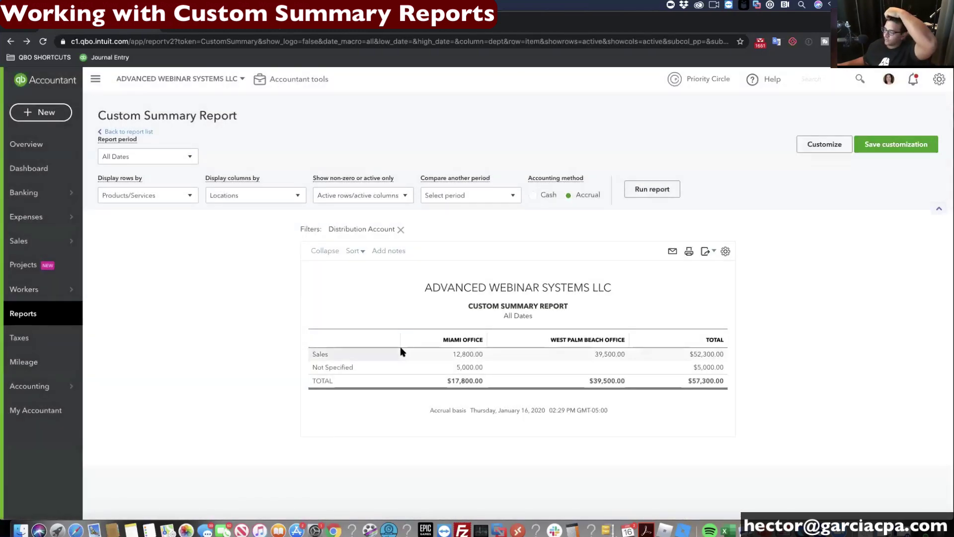
Inspect Miami's Not Specified 5,000.00 deposit, then regroup rows by Products/Services and rerun
left_click(468, 368)
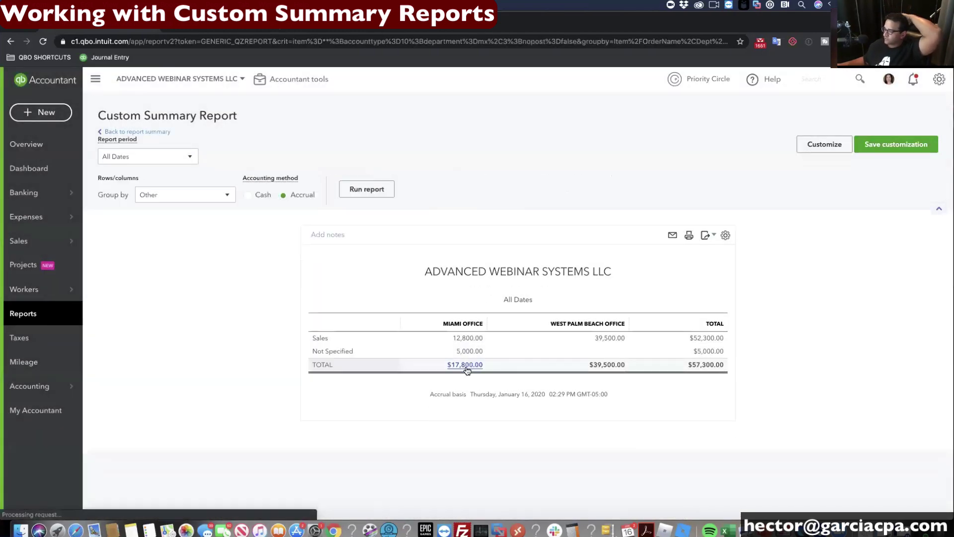
left_click(316, 386)
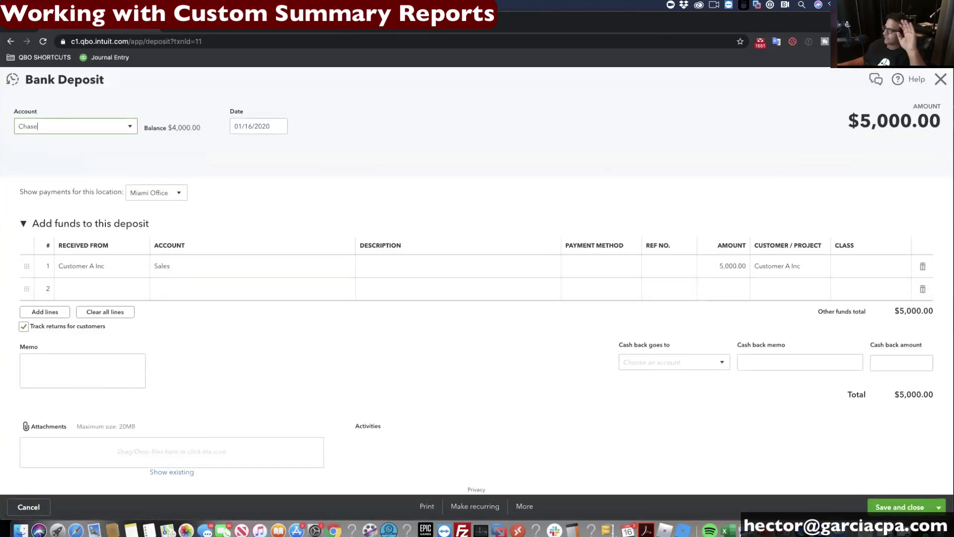
left_click(939, 80)
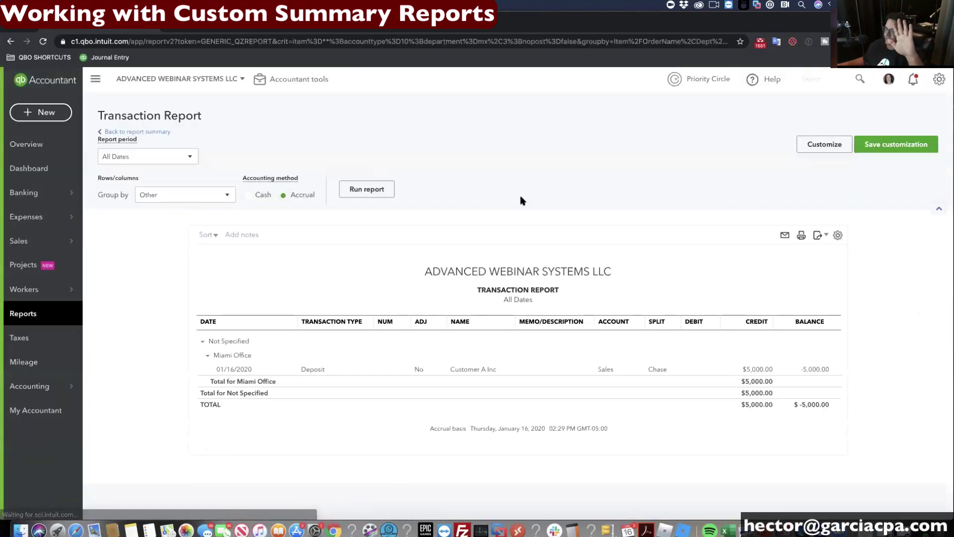
left_click(153, 132)
left_click(837, 145)
left_click(941, 82)
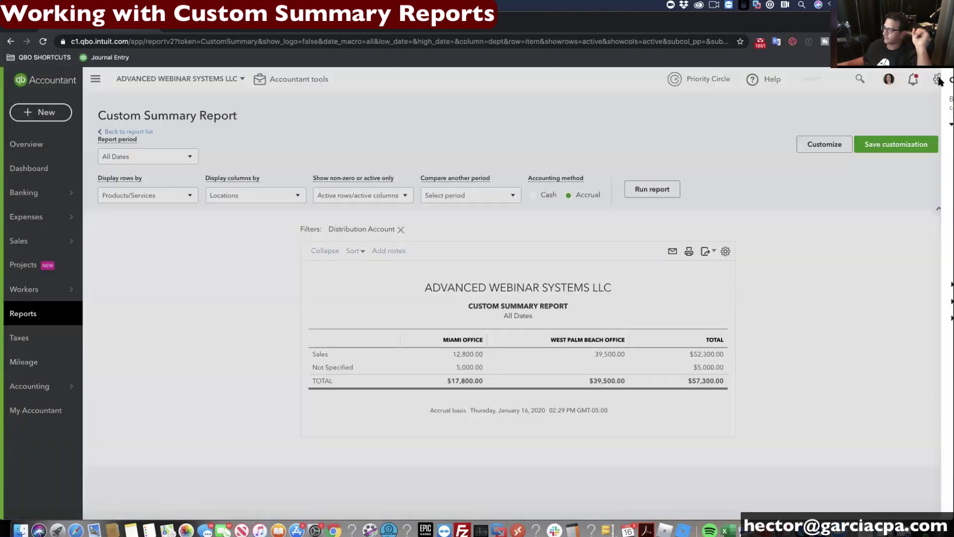
left_click(147, 199)
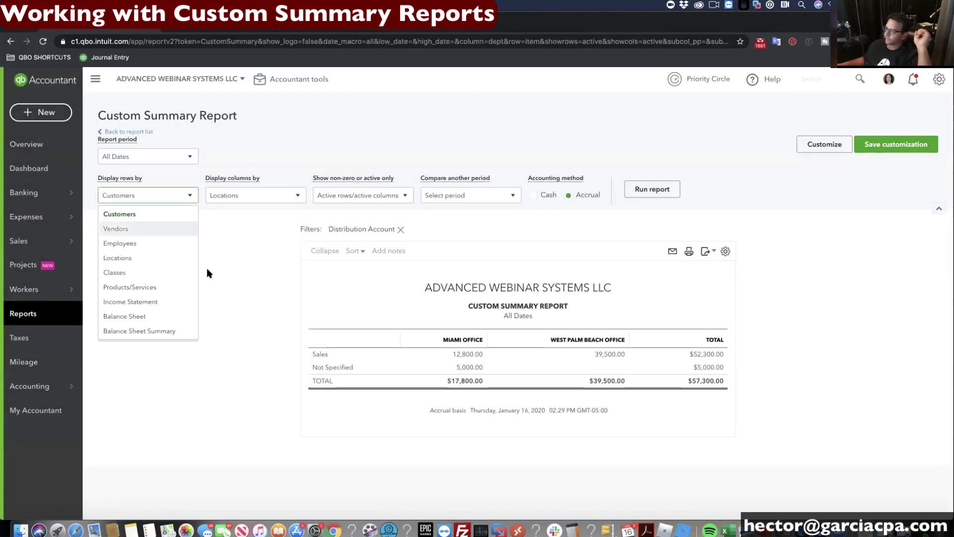
left_click(125, 287)
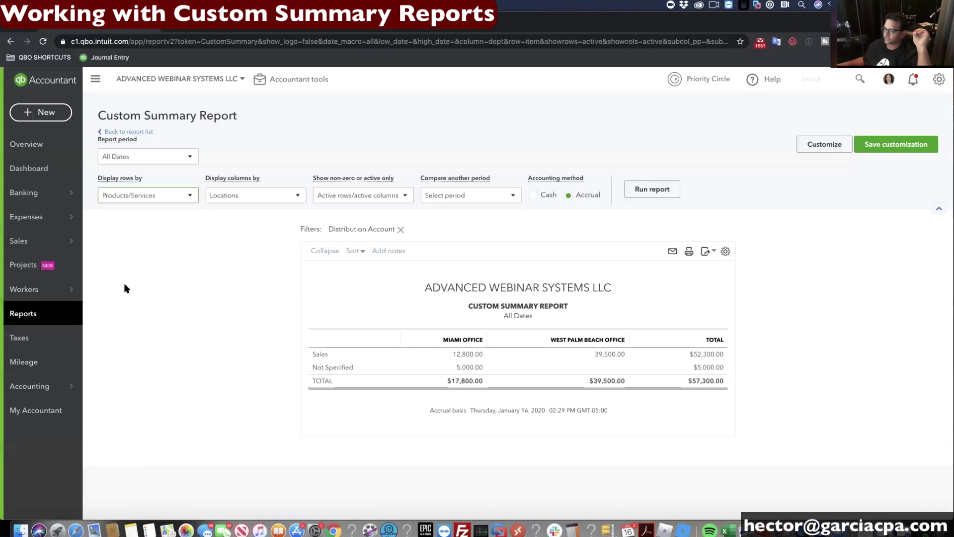
left_click(652, 189)
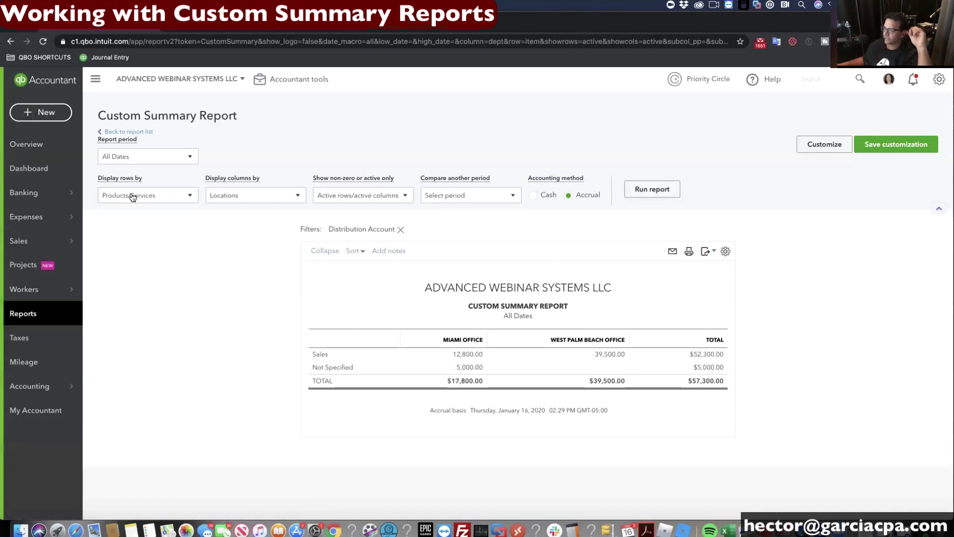
Change invoice 1004's line product to Hours, save it, and rerun the summary report
left_click(469, 355)
left_click(277, 387)
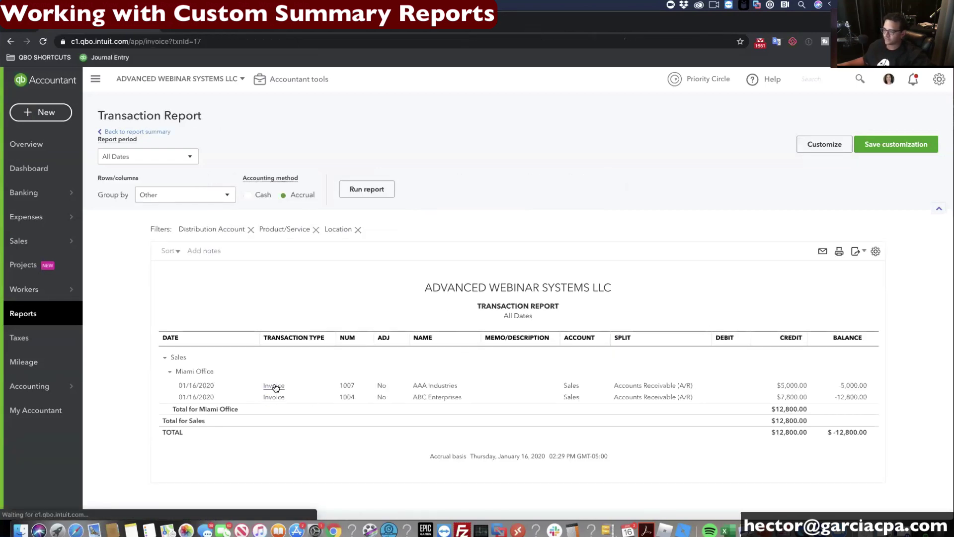
left_click(219, 334)
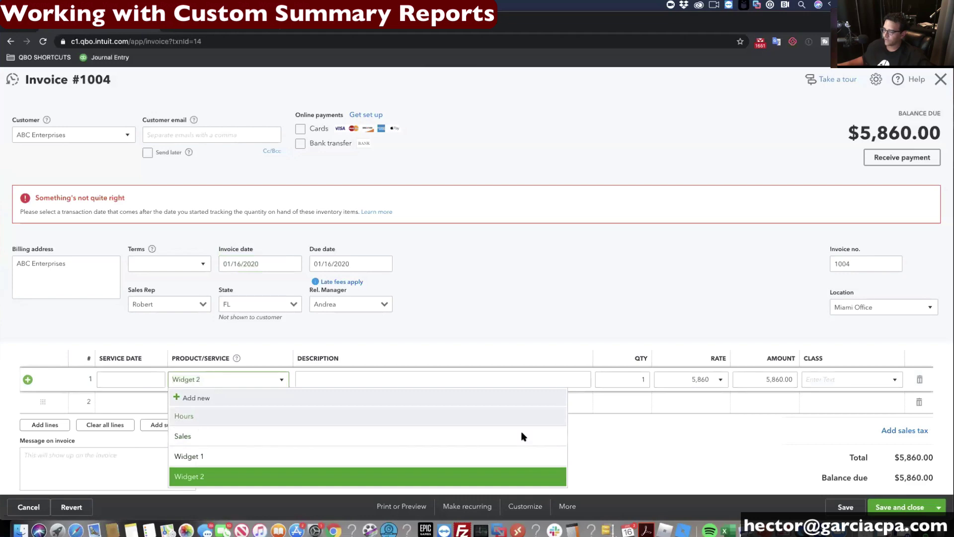
left_click(522, 413)
left_click(700, 379)
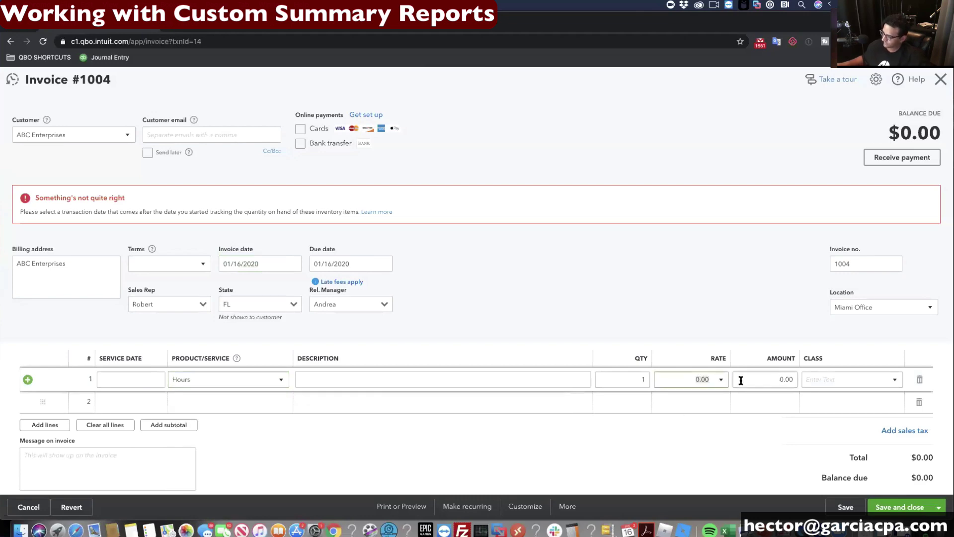
left_click(895, 507)
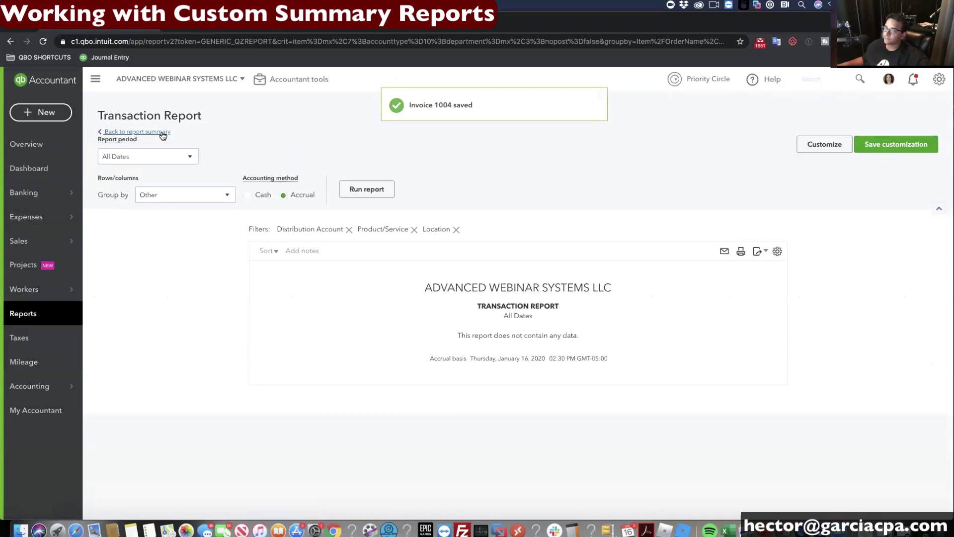
left_click(162, 132)
left_click(940, 81)
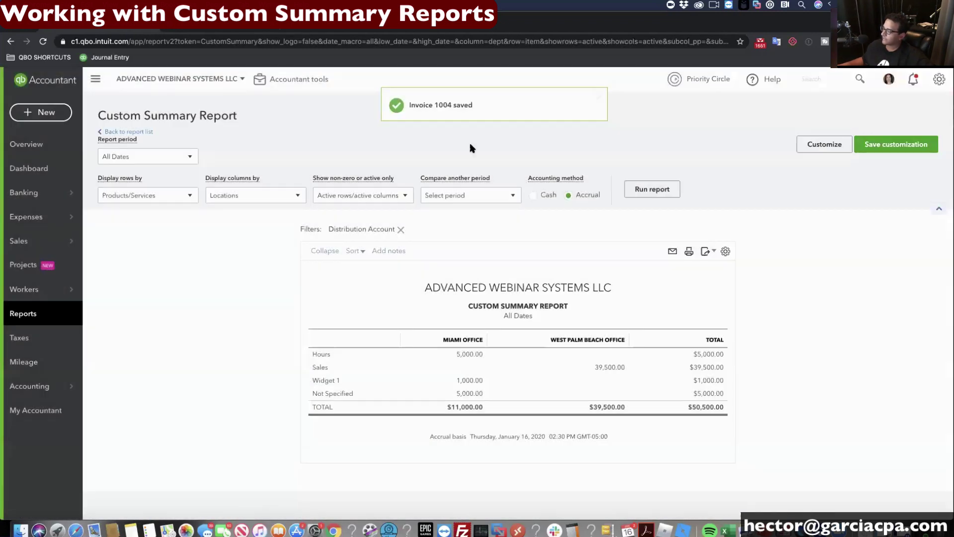
left_click(662, 190)
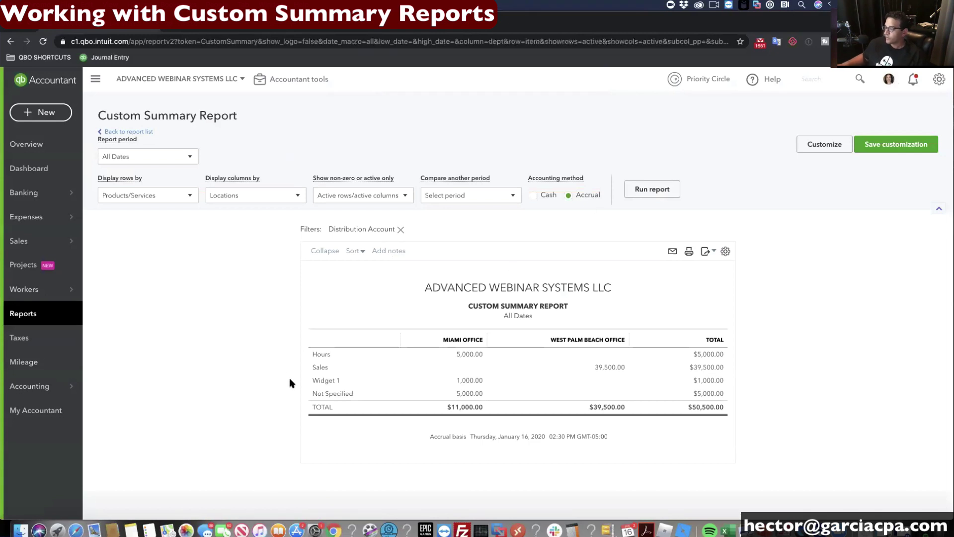
Put Products/Services in the columns and Locations in the rows, then rerun the report
left_click(162, 198)
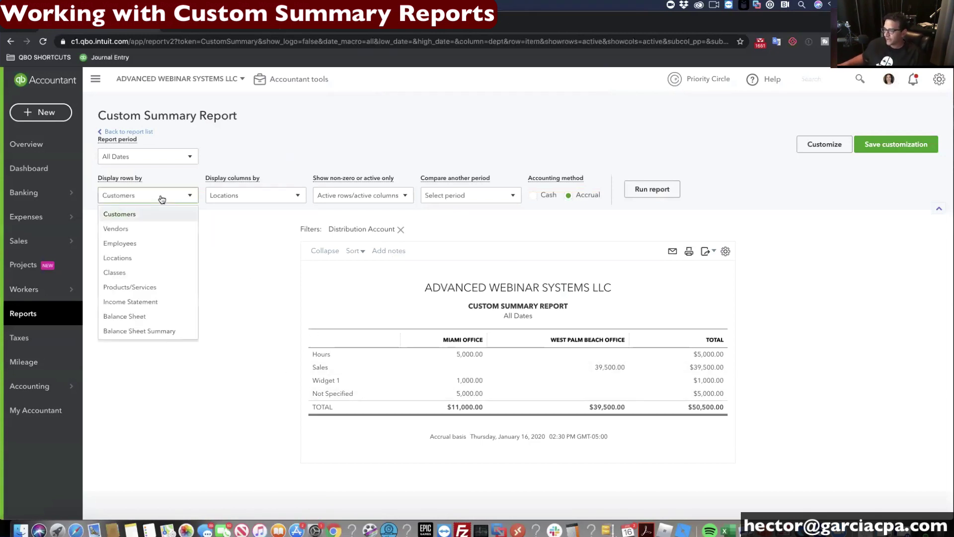
left_click(246, 193)
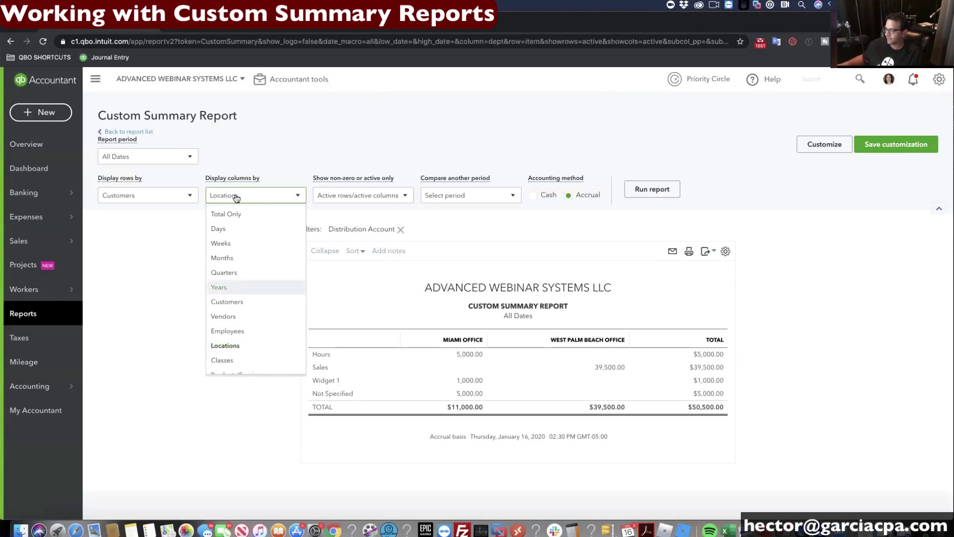
scroll(234, 288, "down", 3)
left_click(236, 325)
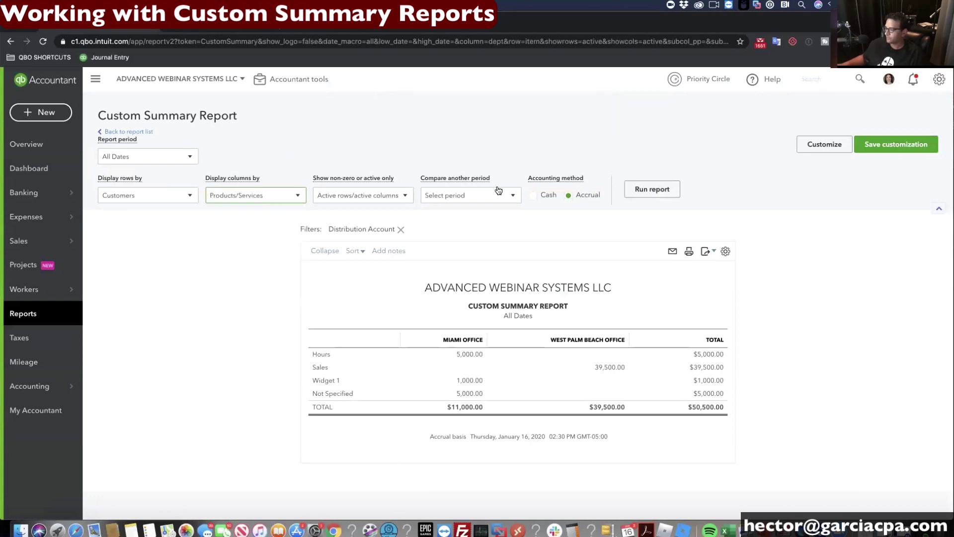
left_click(134, 197)
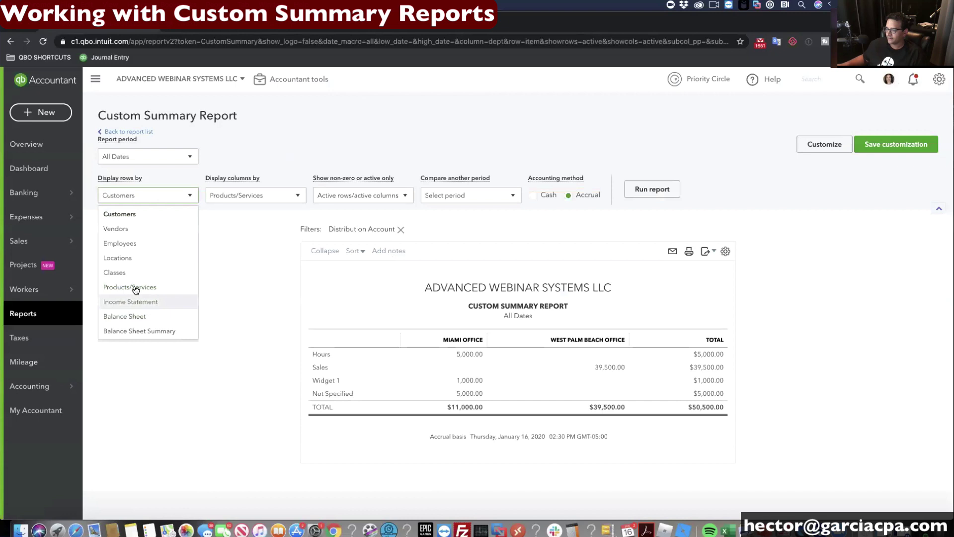
left_click(134, 258)
left_click(646, 196)
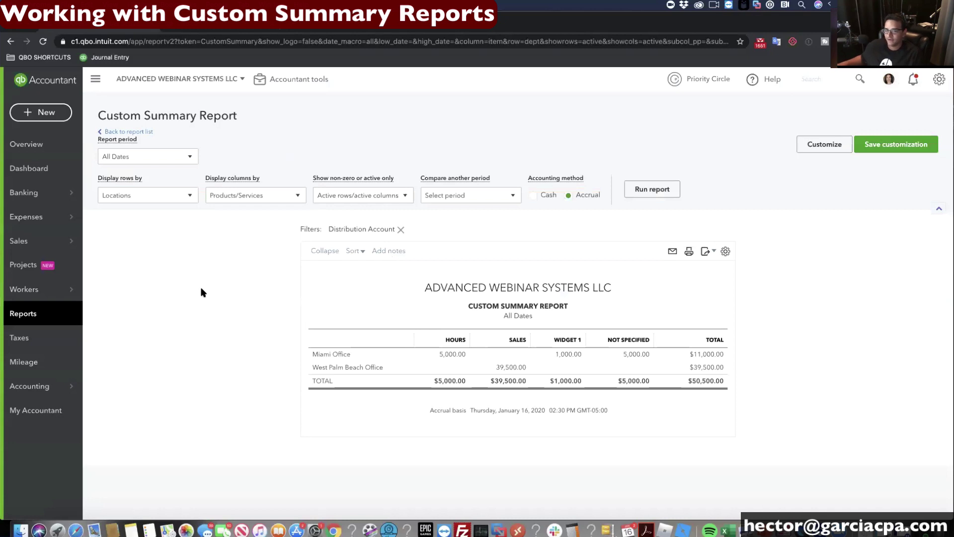
Review the row and column grouping options, keeping Locations rows and Products/Services columns
left_click(286, 196)
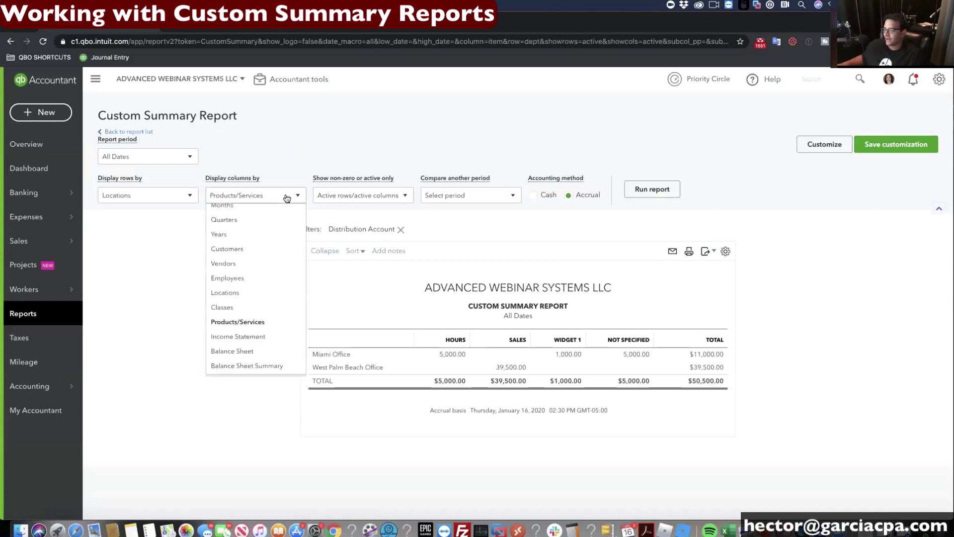
left_click(146, 197)
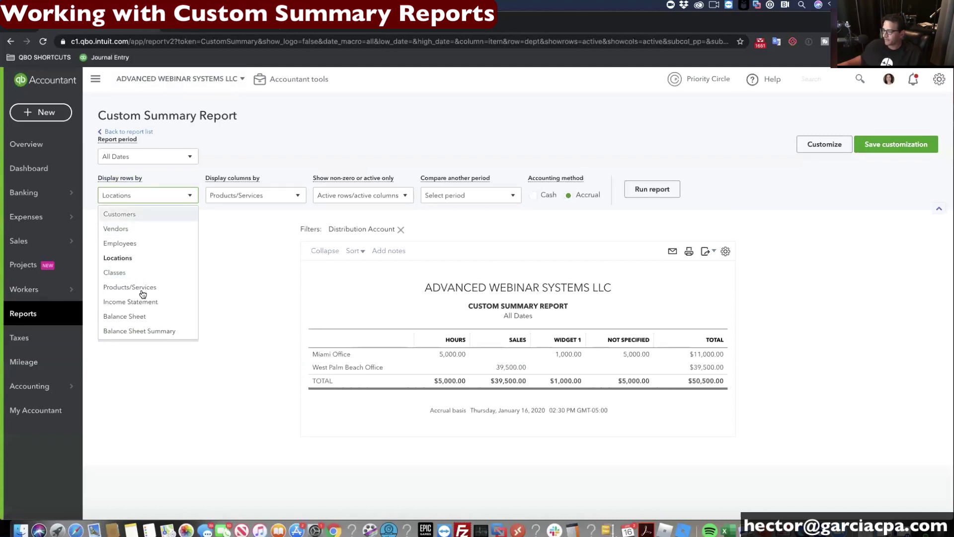
left_click(267, 199)
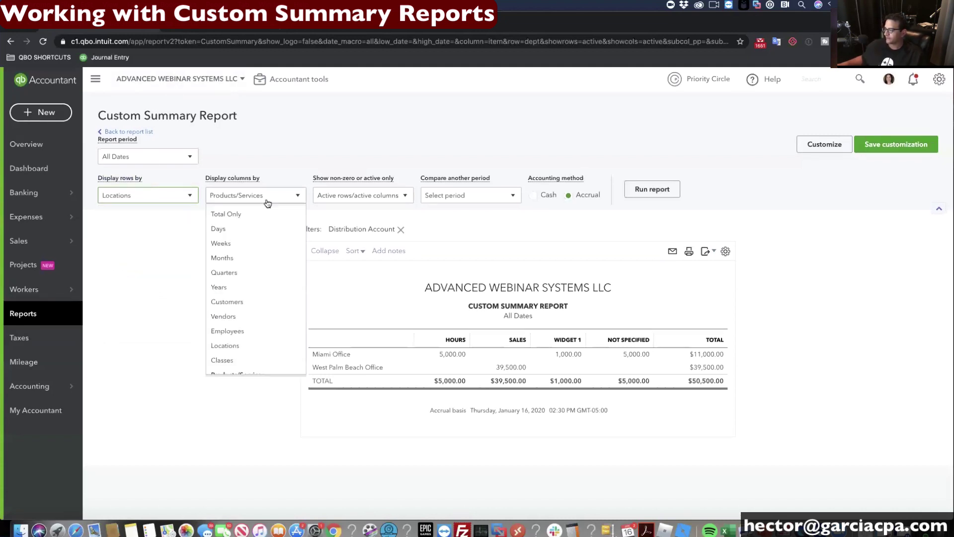
scroll(271, 277, "down", 3)
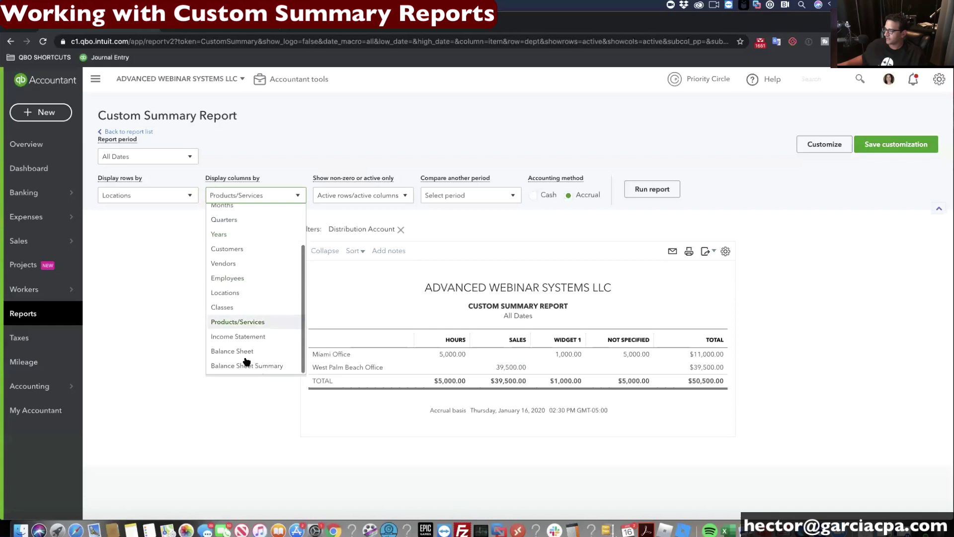
scroll(246, 271, "up", 3)
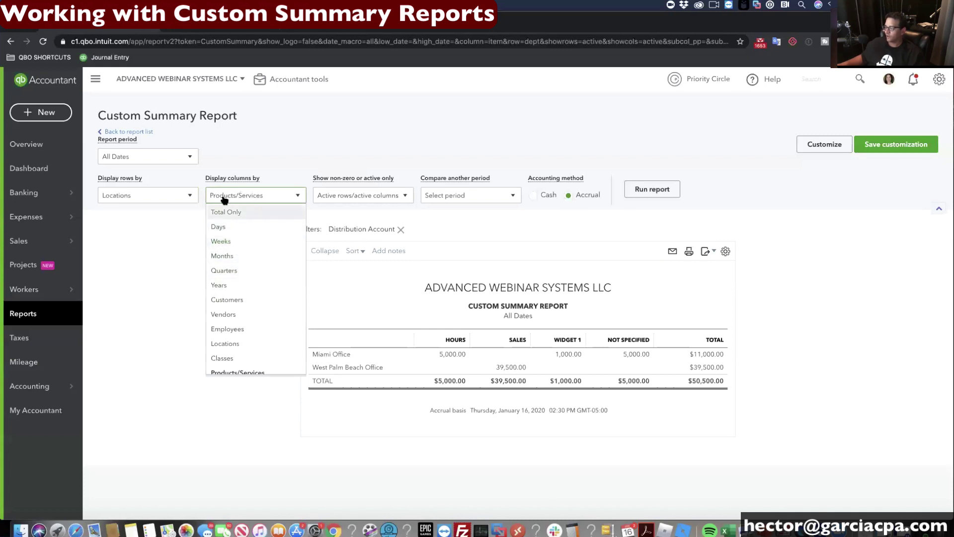
left_click(145, 205)
left_click(144, 201)
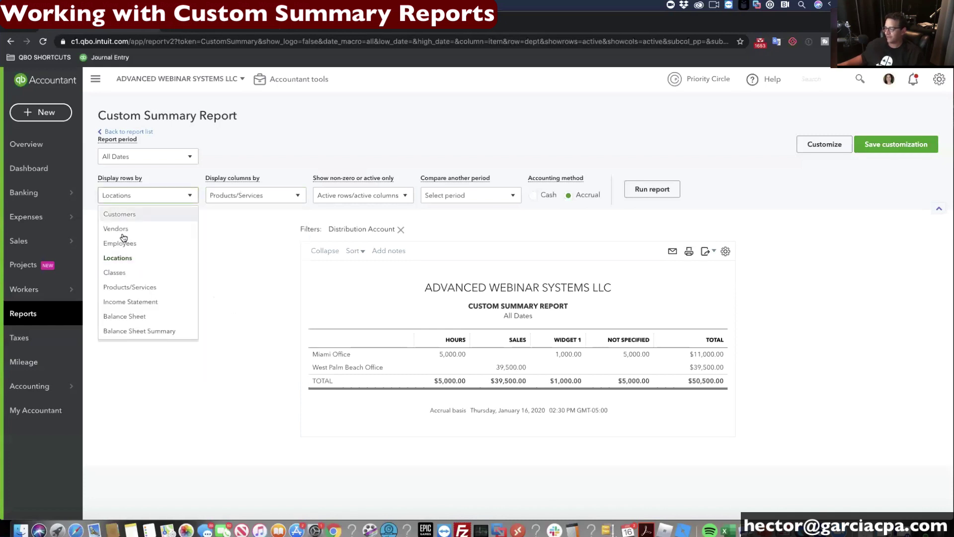
left_click(272, 194)
scroll(249, 304, "down", 2)
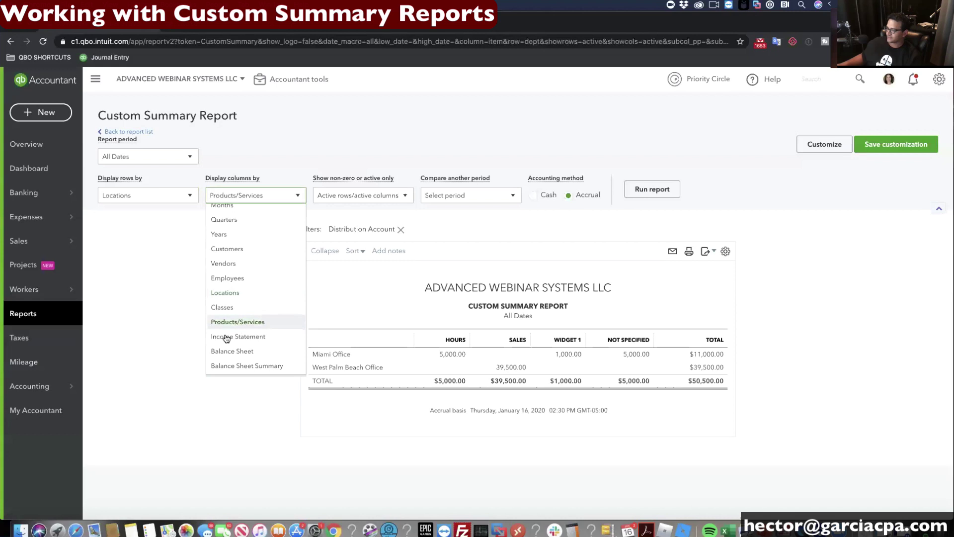
left_click(138, 194)
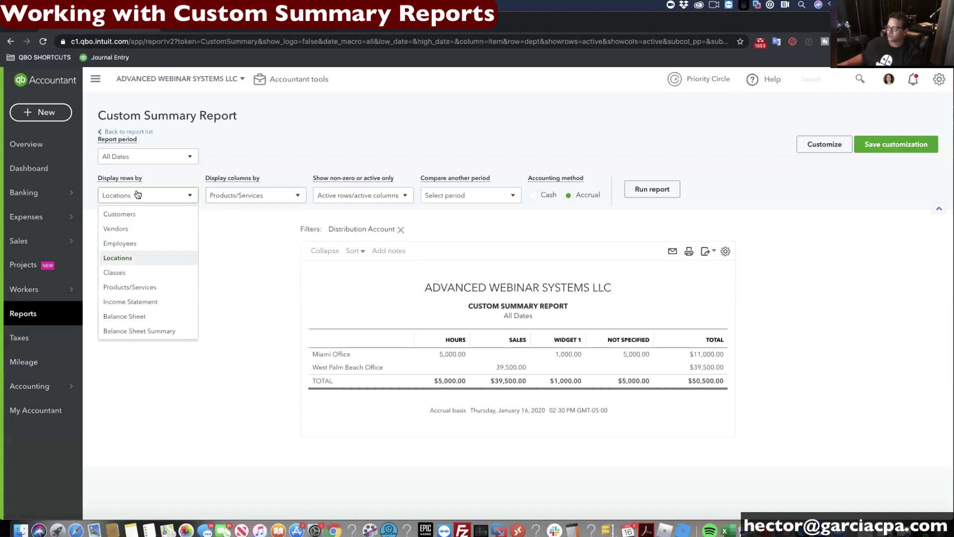
left_click(262, 233)
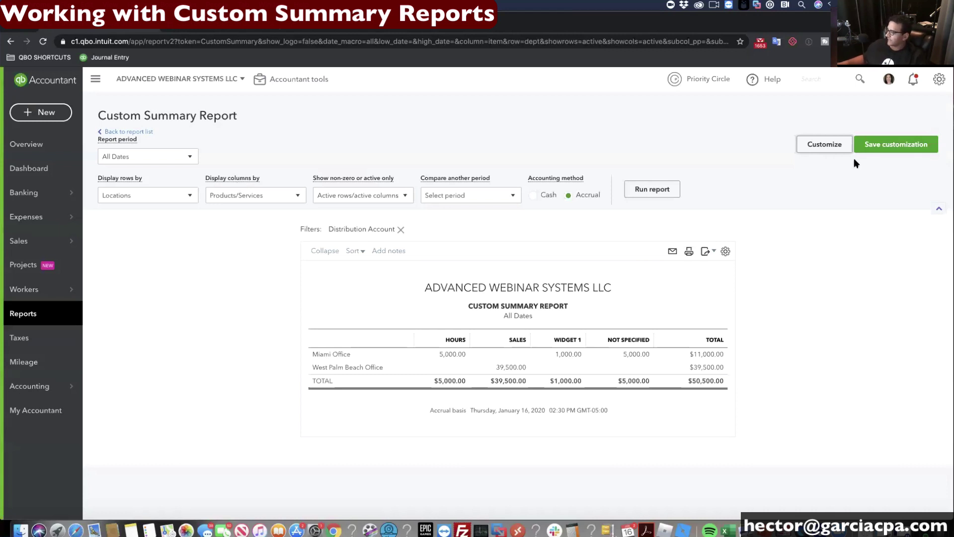
Filter the Distribution Account to All Expense Accounts and rerun the Custom Summary Report
left_click(825, 144)
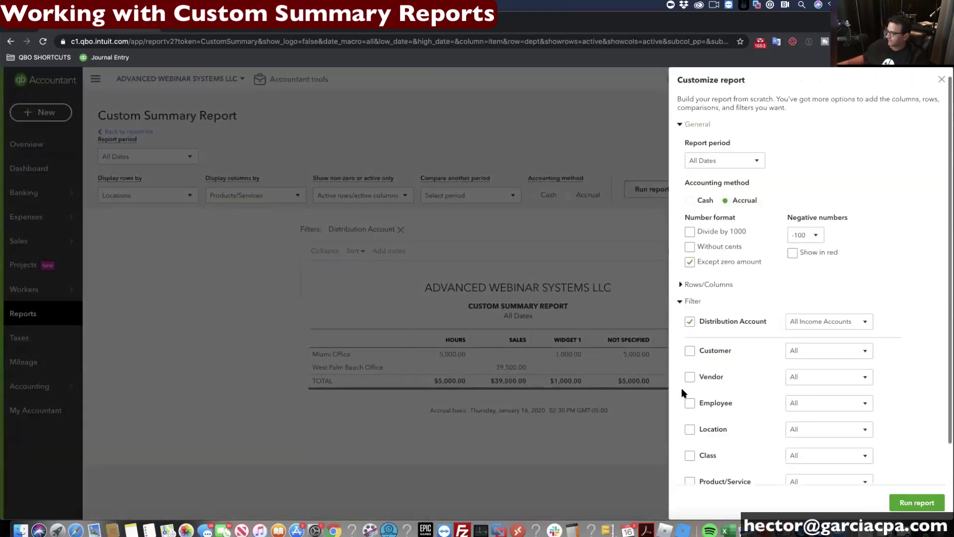
left_click(866, 324)
scroll(847, 425, "down", 3)
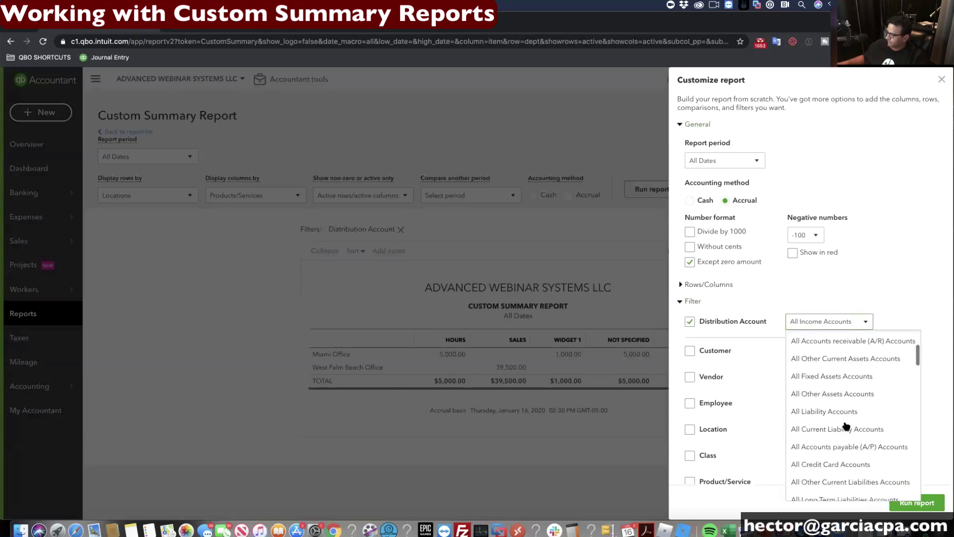
scroll(846, 426, "down", 4)
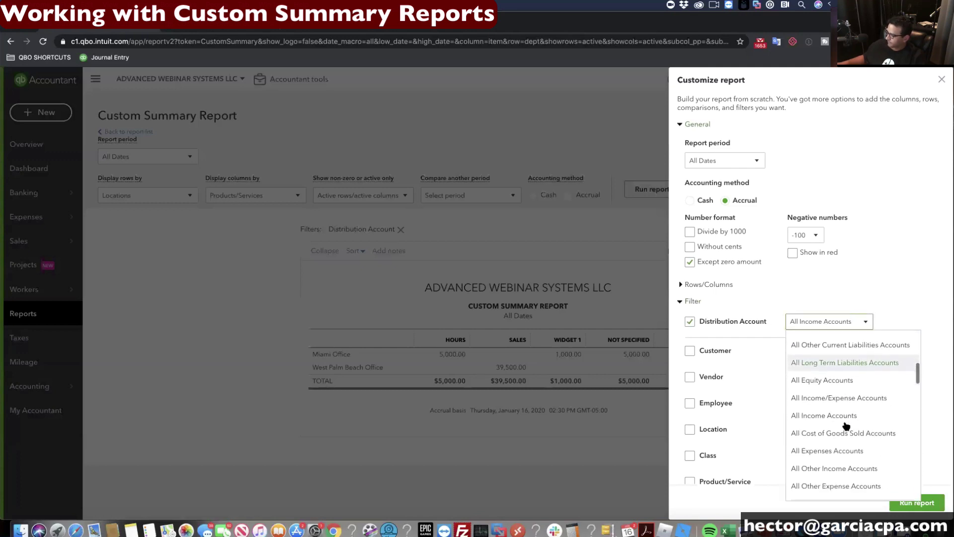
scroll(834, 438, "down", 1)
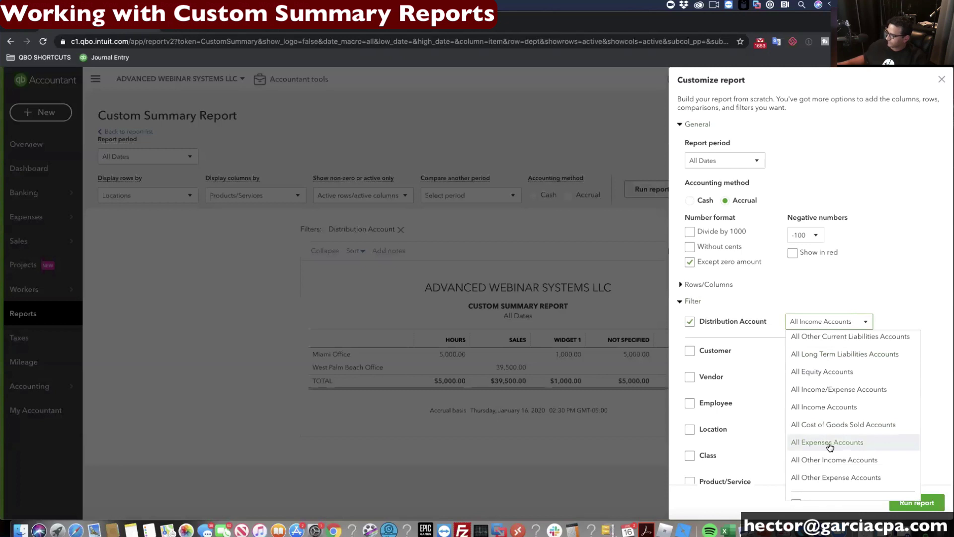
left_click(830, 442)
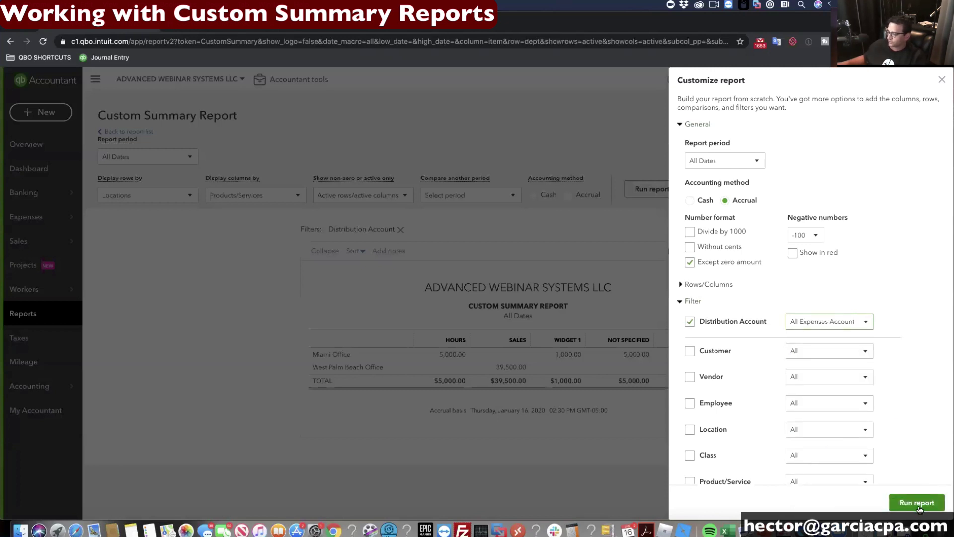
left_click(865, 323)
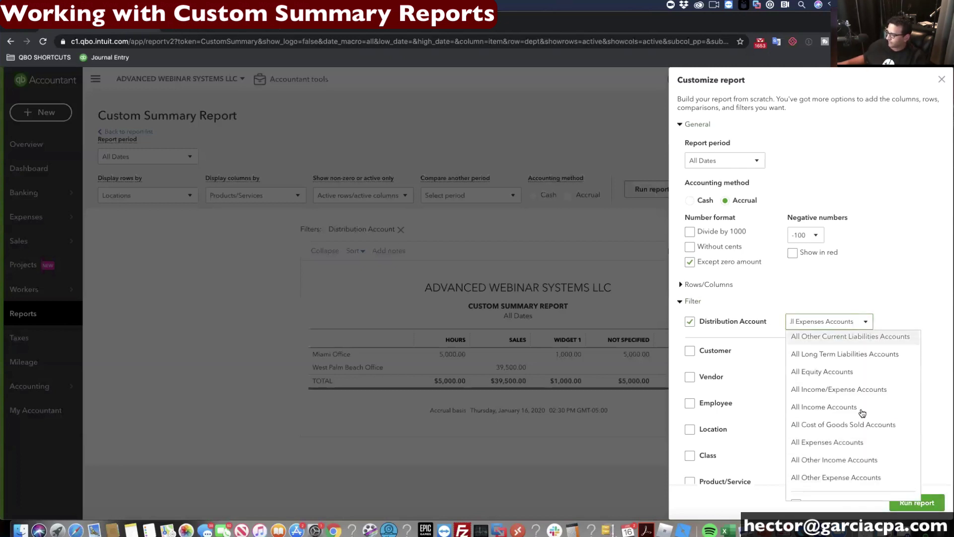
scroll(860, 428, "down", 3)
scroll(860, 429, "up", 4)
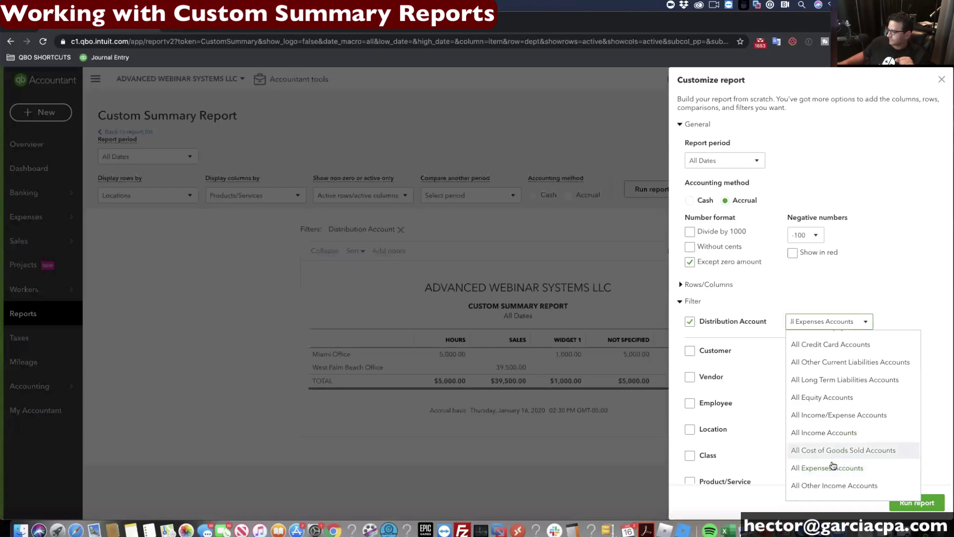
left_click(840, 468)
left_click(916, 503)
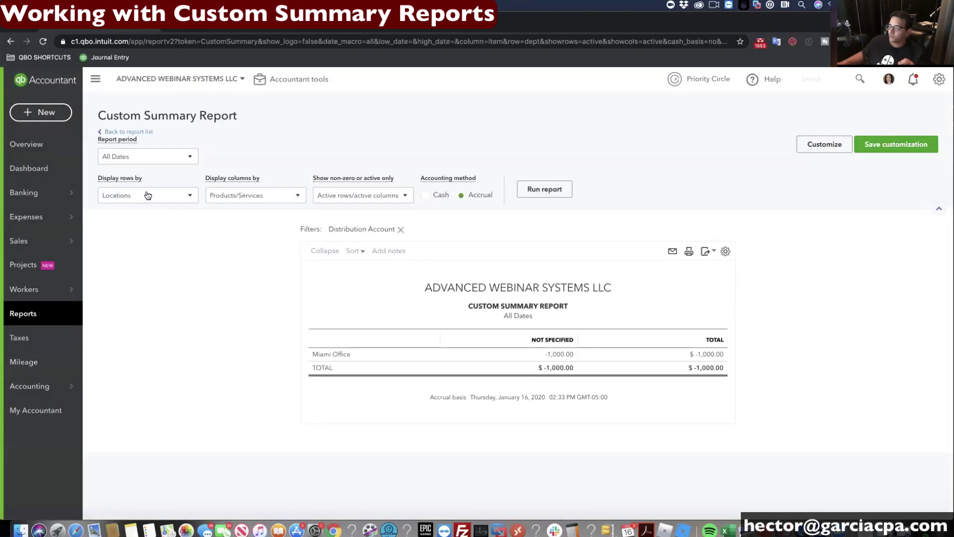
Break the report columns out by Vendors, rerun it, and reload the page
left_click(264, 196)
scroll(249, 274, "up", 2)
scroll(234, 275, "down", 2)
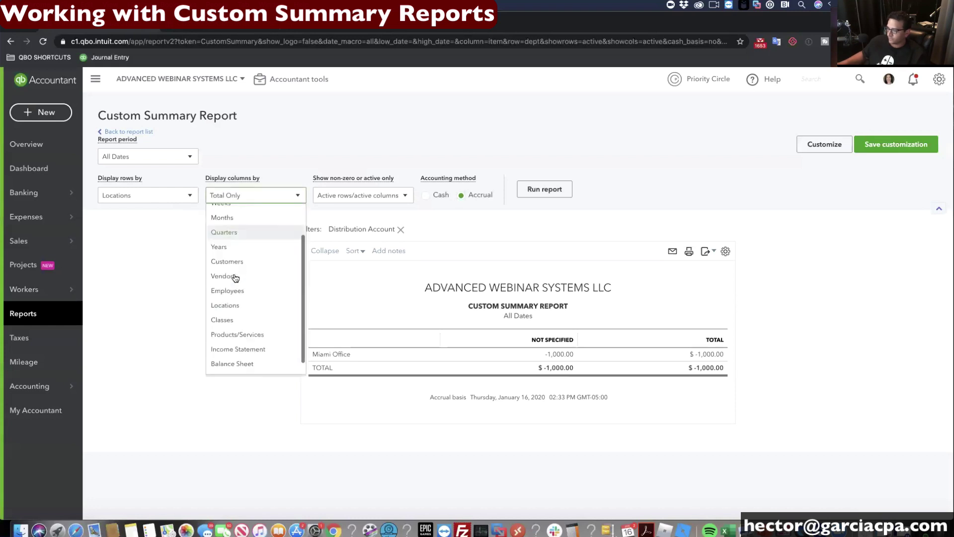
left_click(220, 268)
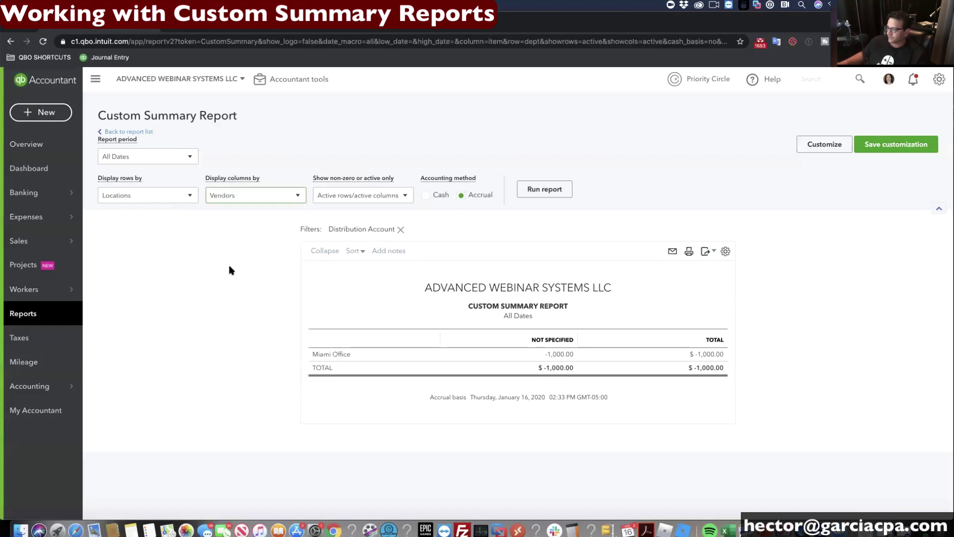
left_click(537, 191)
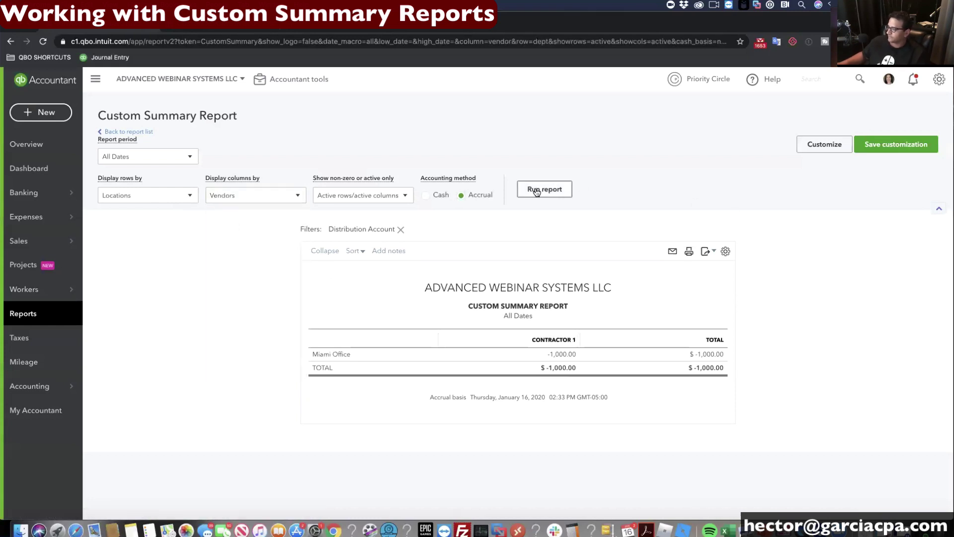
right_click(106, 29)
left_click(139, 38)
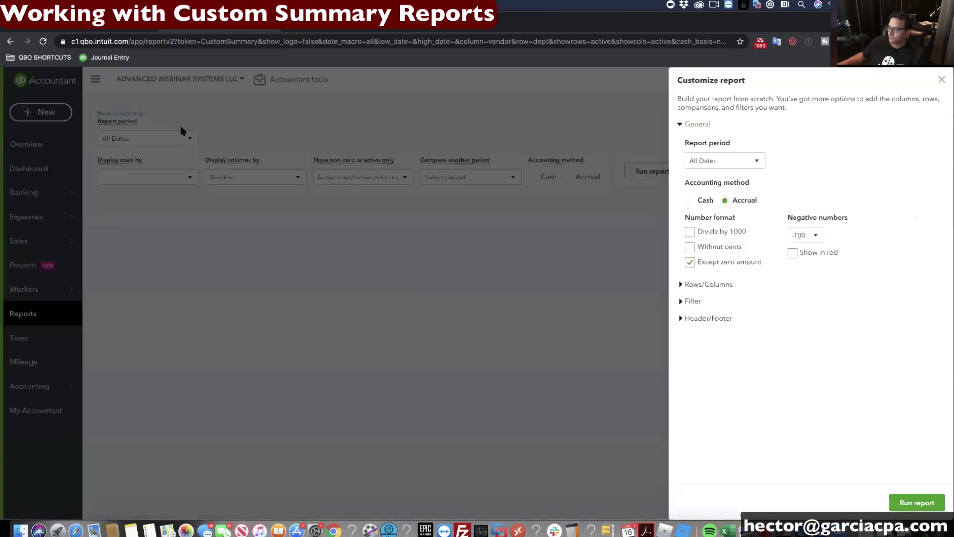
Record a $2,500 expense to Contractor 1 under Miami Office and save it
left_click(941, 80)
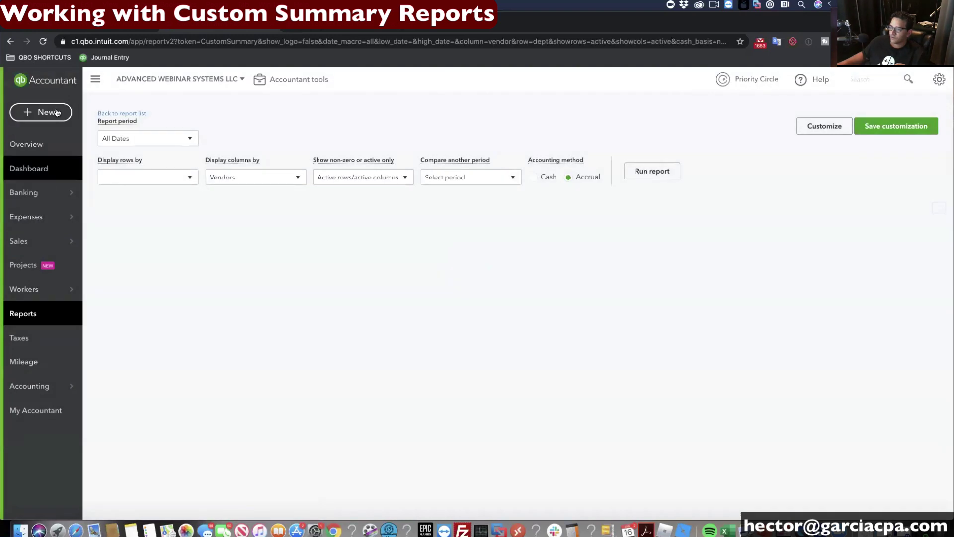
left_click(41, 112)
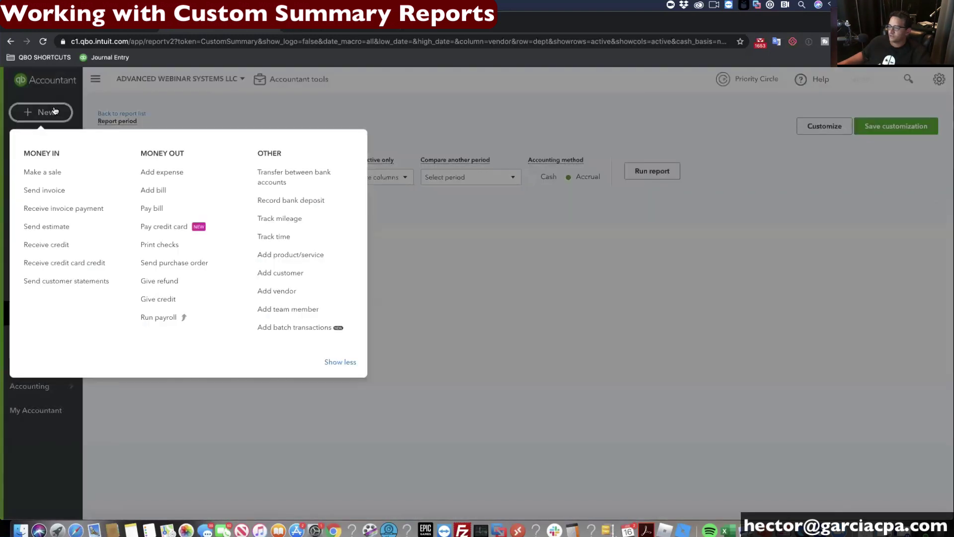
left_click(163, 172)
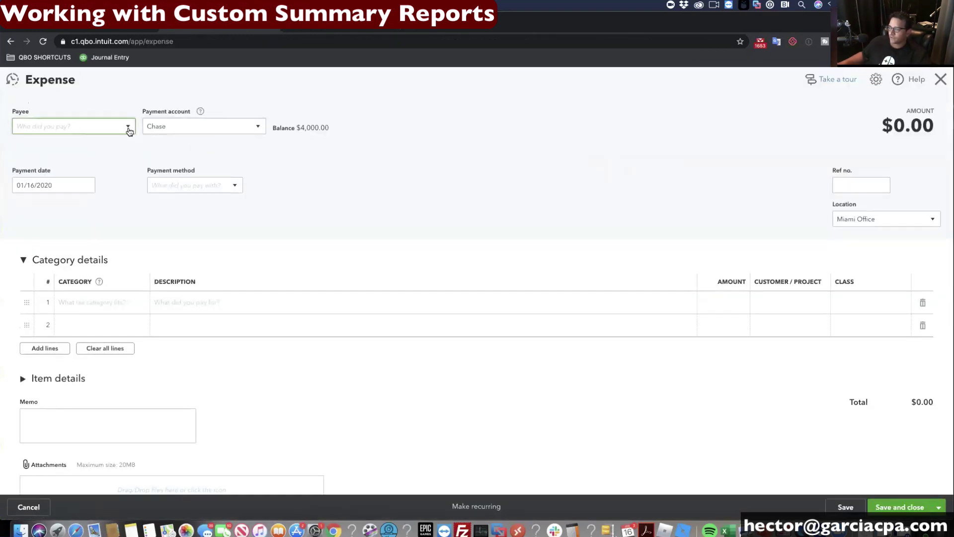
left_click(127, 127)
left_click(53, 163)
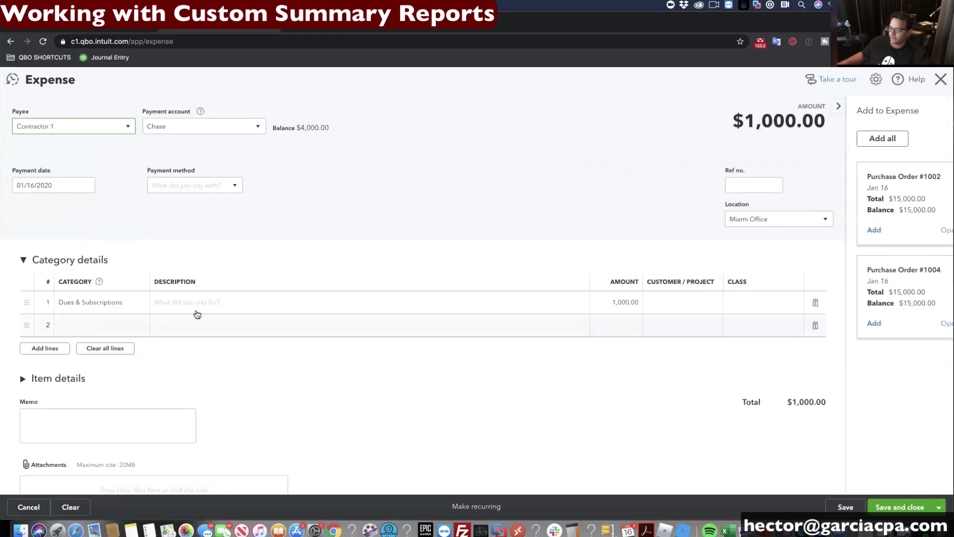
left_click(588, 303)
type("2,")
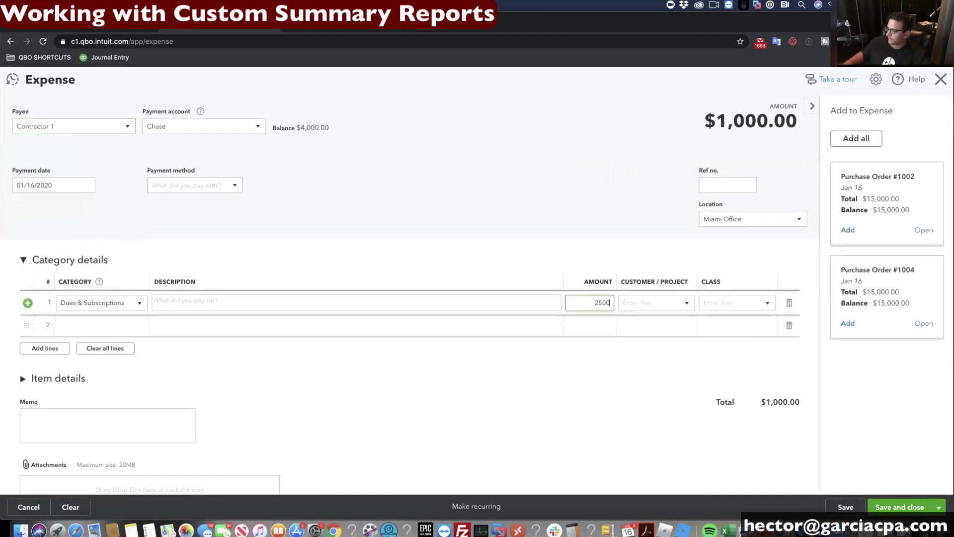
type("500")
key("Tab")
left_click(798, 219)
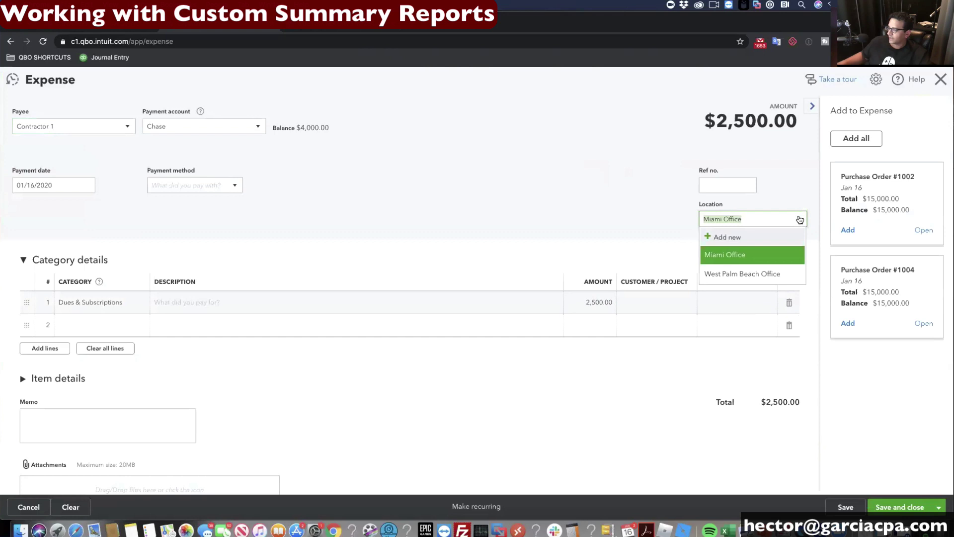
left_click(783, 217)
left_click(839, 506)
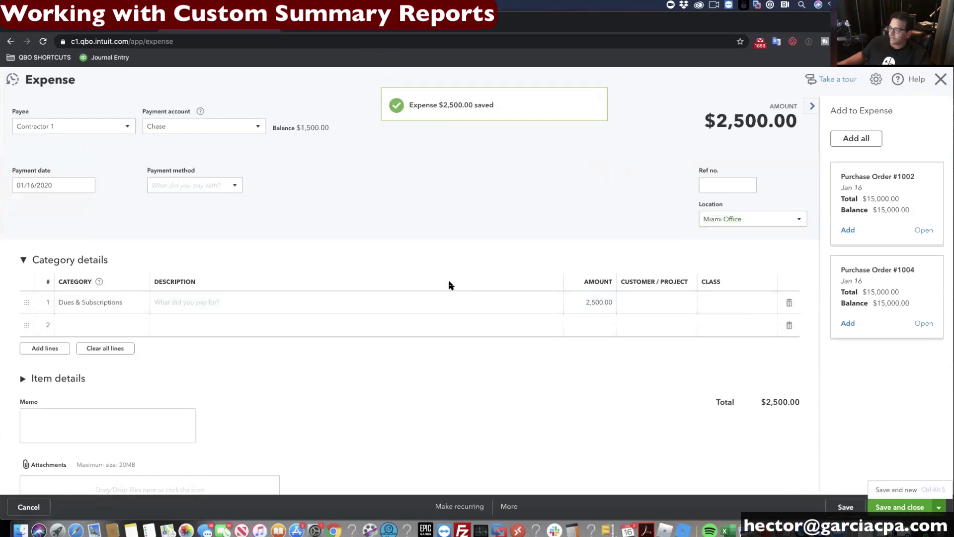
Record a $12,000 Commissions & fees expense to Vendor 2 and save it
left_click(899, 507)
left_click(102, 126)
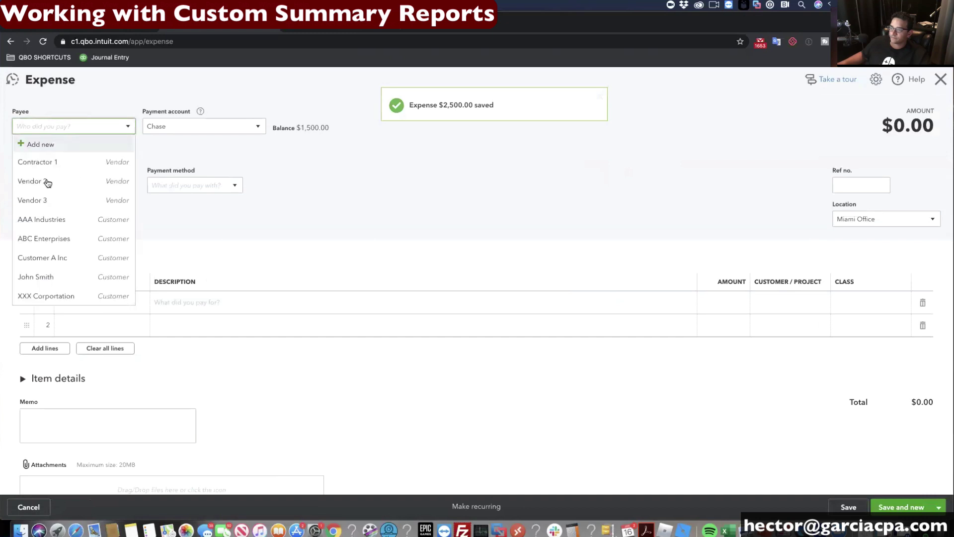
left_click(44, 199)
left_click(128, 301)
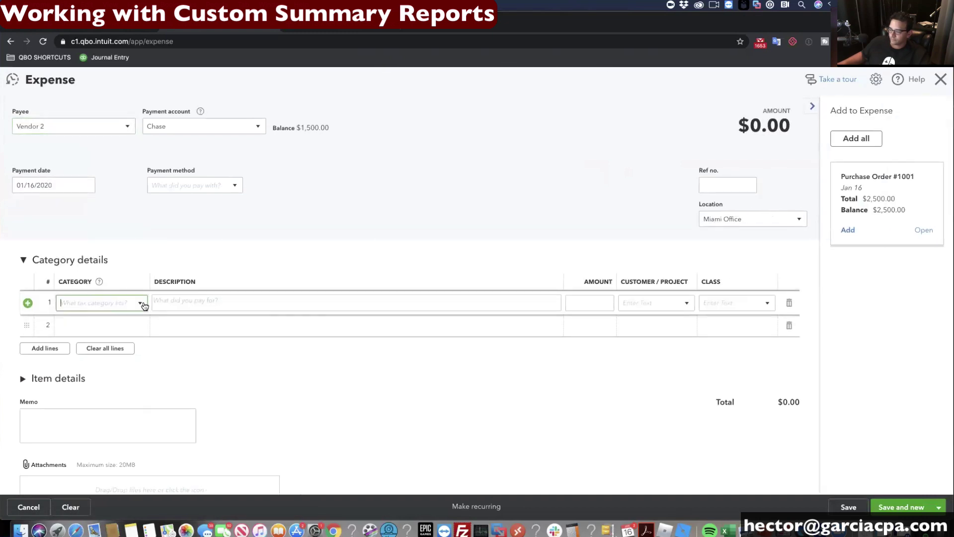
left_click(141, 304)
left_click(105, 377)
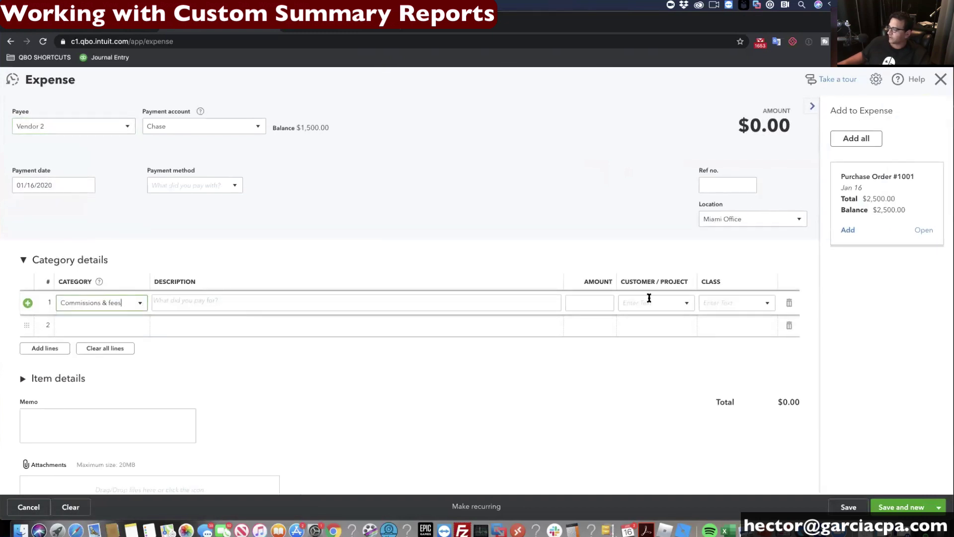
left_click(588, 302)
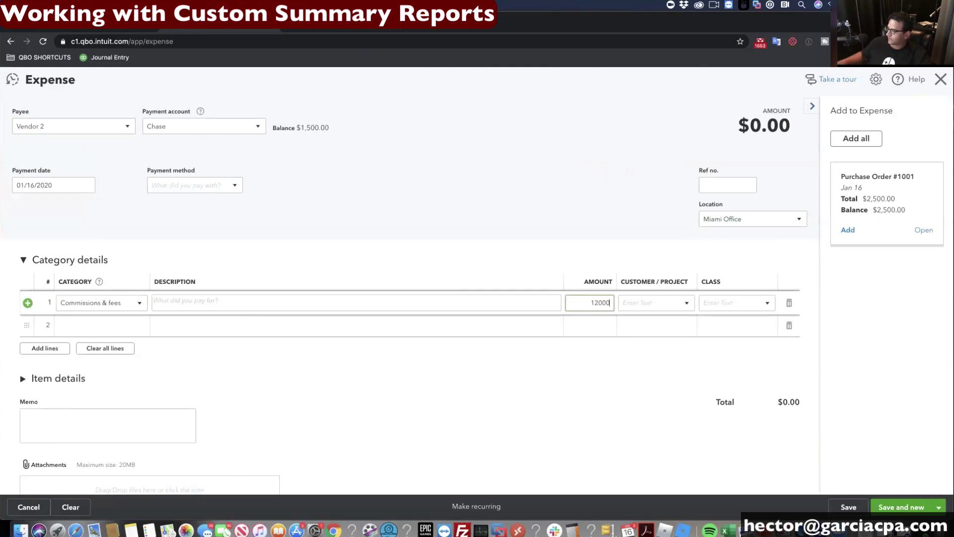
key("Tab")
left_click(900, 506)
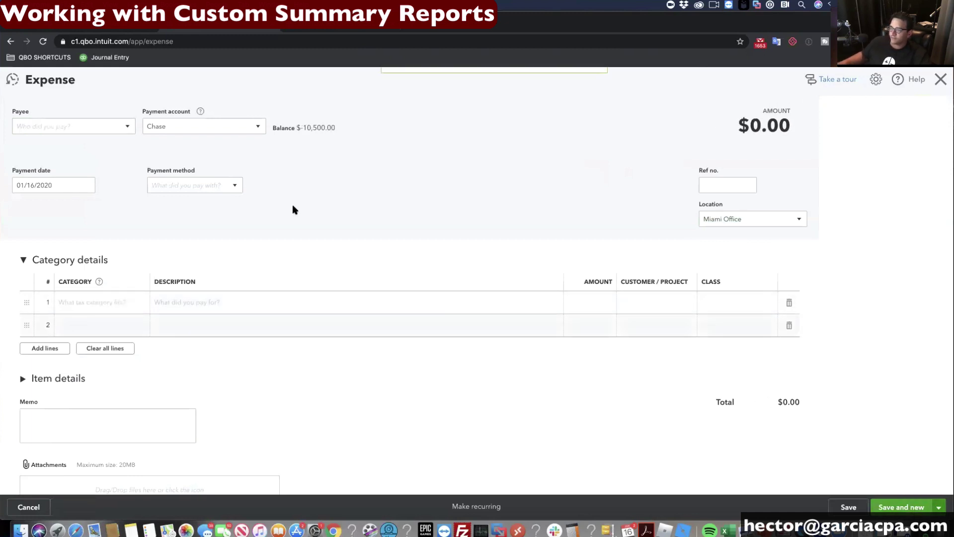
Record a $4,000 Disposal Fees expense to Vendor 3 at West Palm Beach Office
left_click(128, 127)
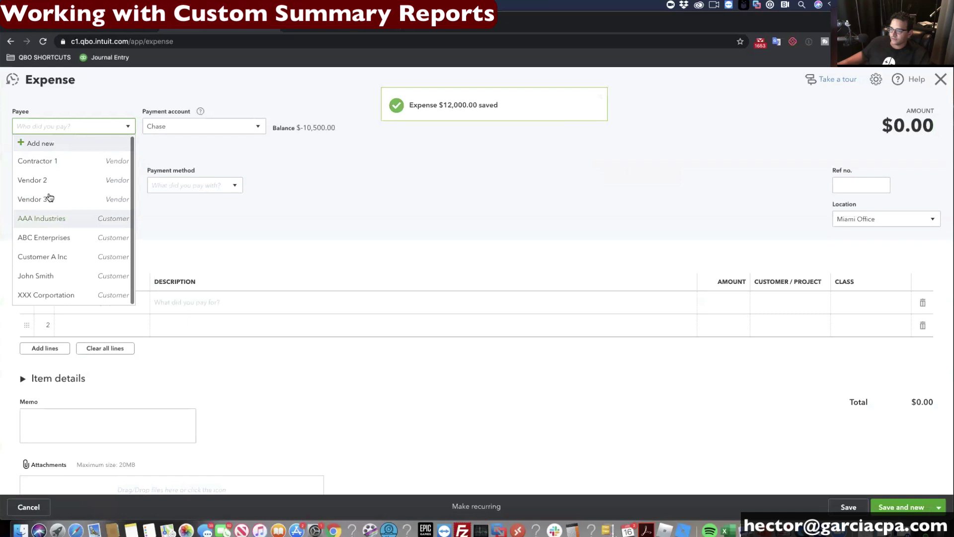
left_click(50, 199)
left_click(725, 219)
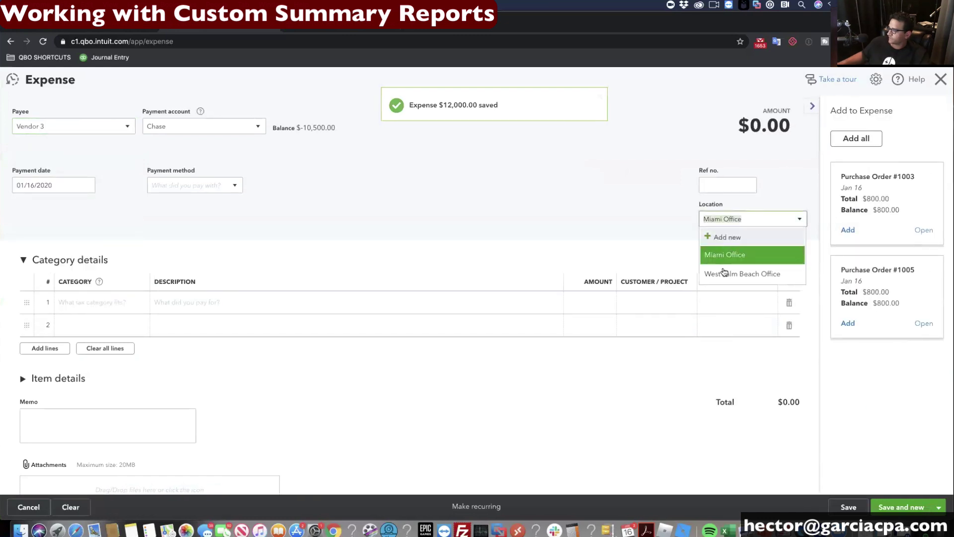
left_click(724, 272)
left_click(137, 302)
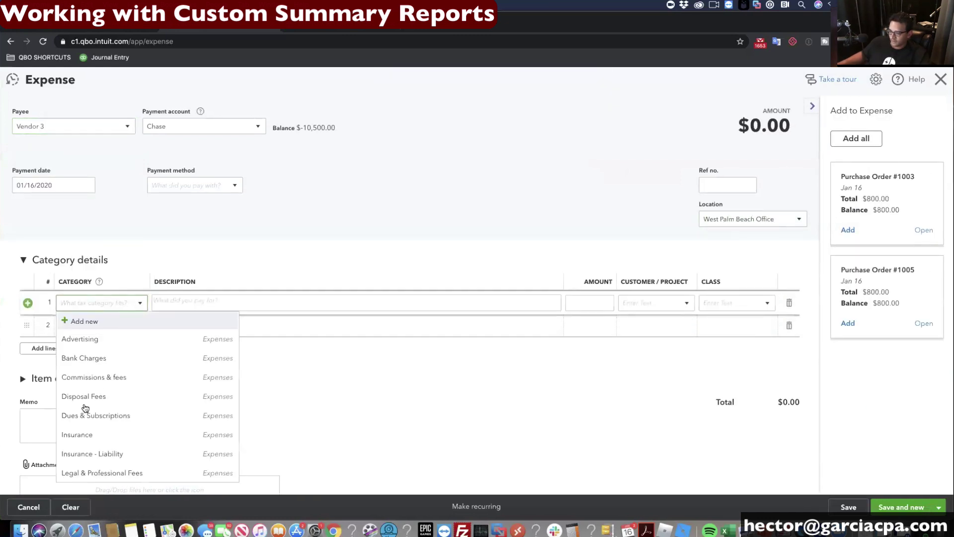
left_click(85, 396)
left_click(584, 299)
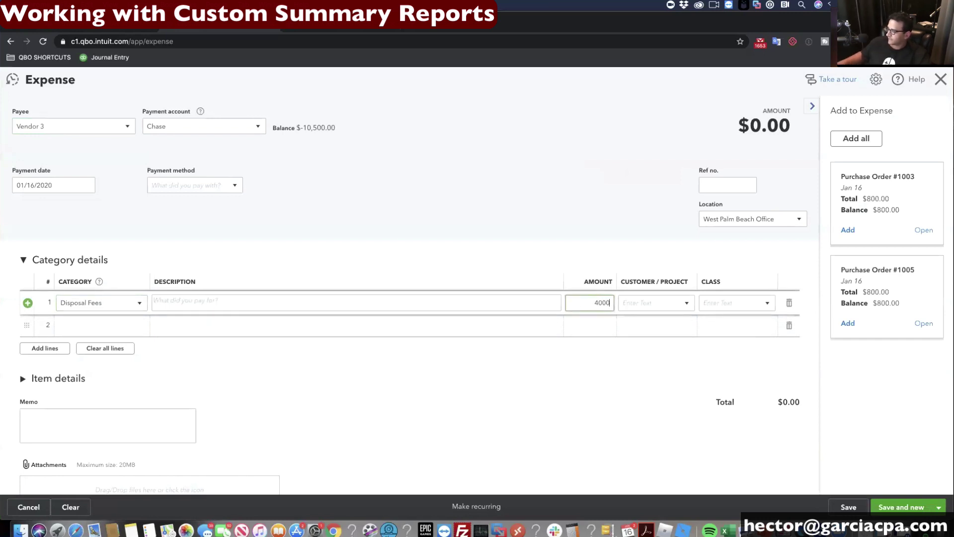
type("4000")
key("Tab")
key("ctrl+alt+s")
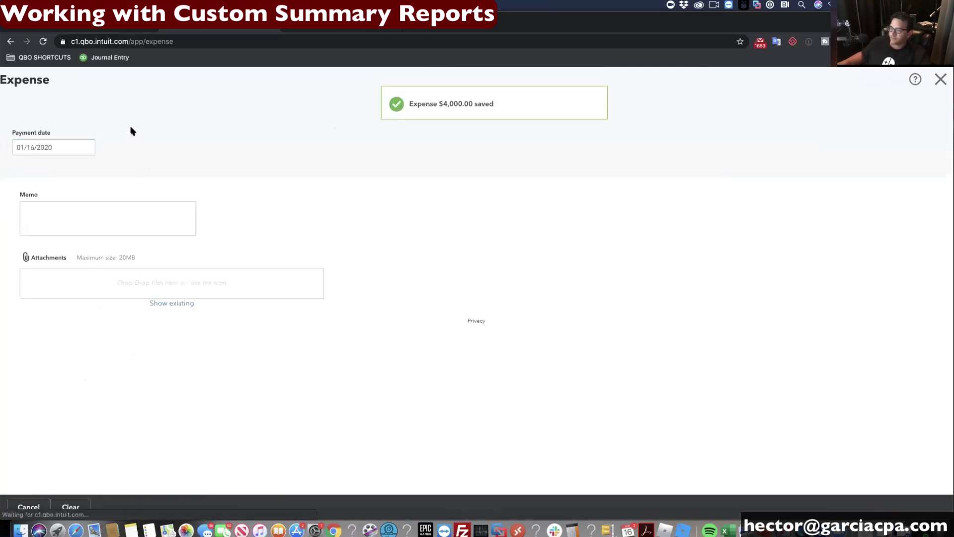
Add new vendor XY Construction with a $2,600 Insurance expense at Miami Office, and save
left_click(128, 128)
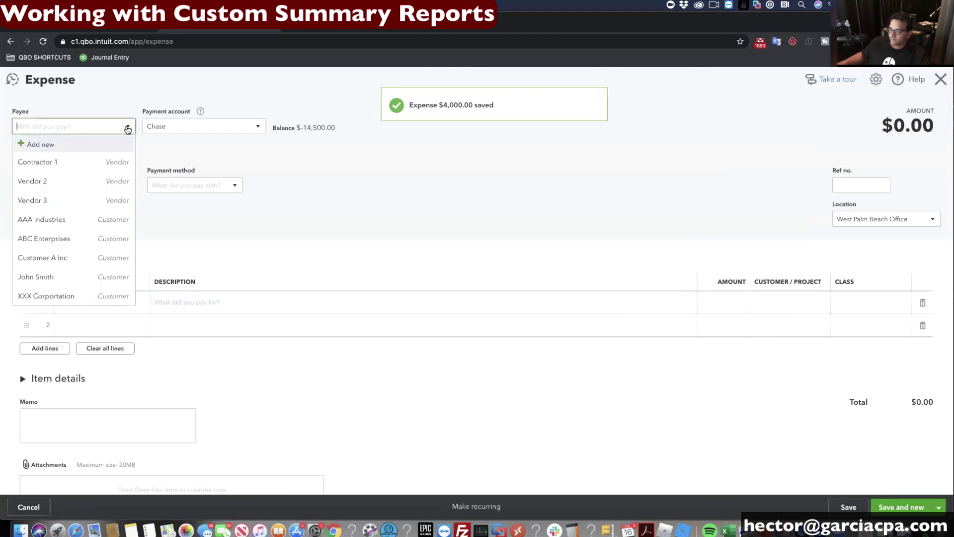
left_click(30, 144)
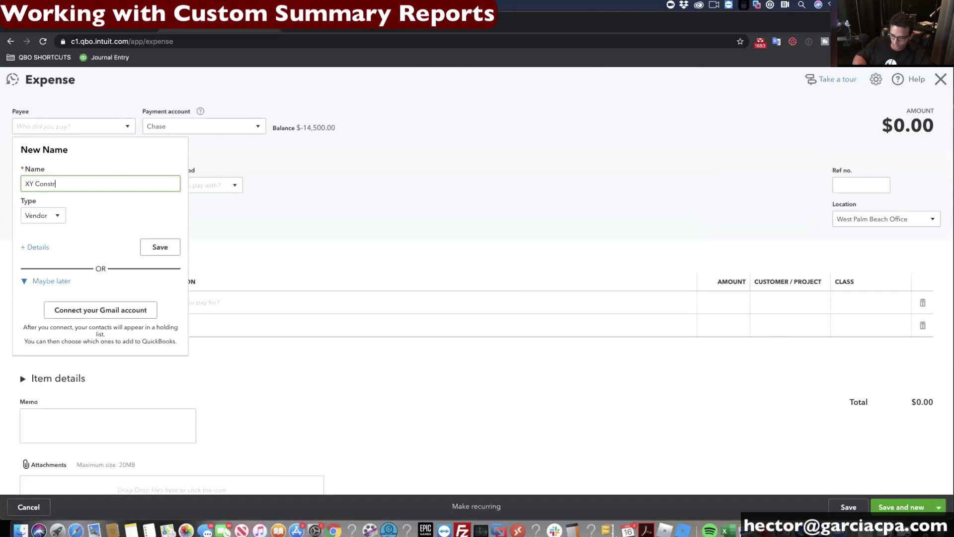
type("on")
left_click(160, 246)
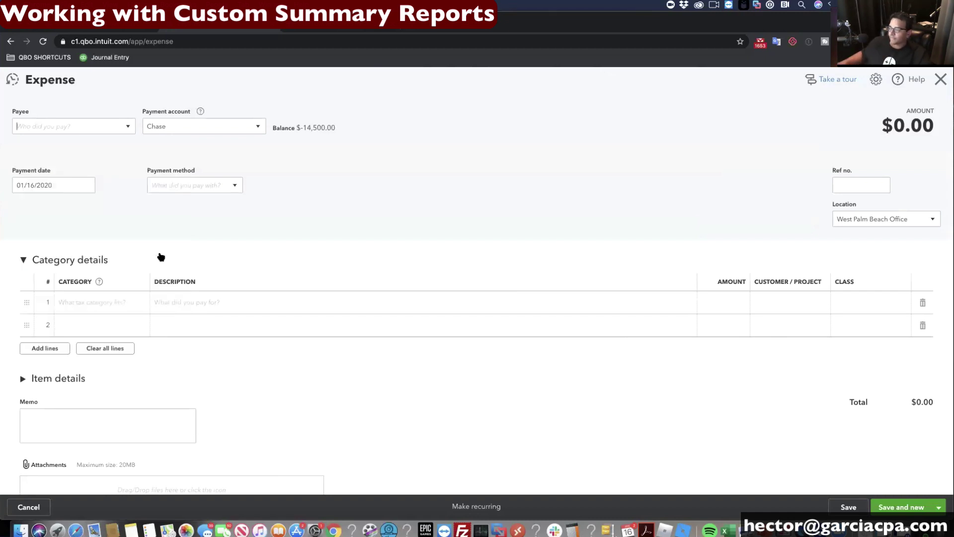
left_click(143, 303)
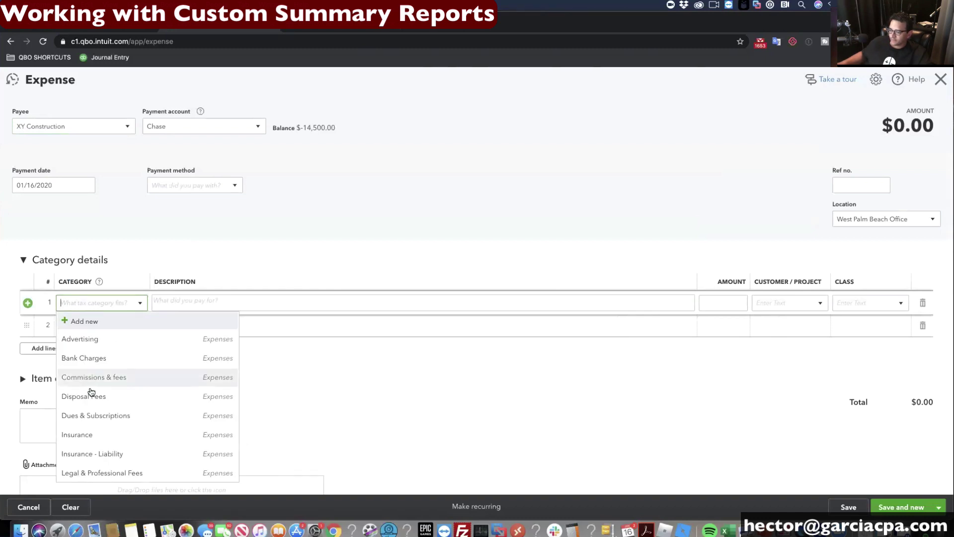
left_click_drag(99, 412, 93, 436)
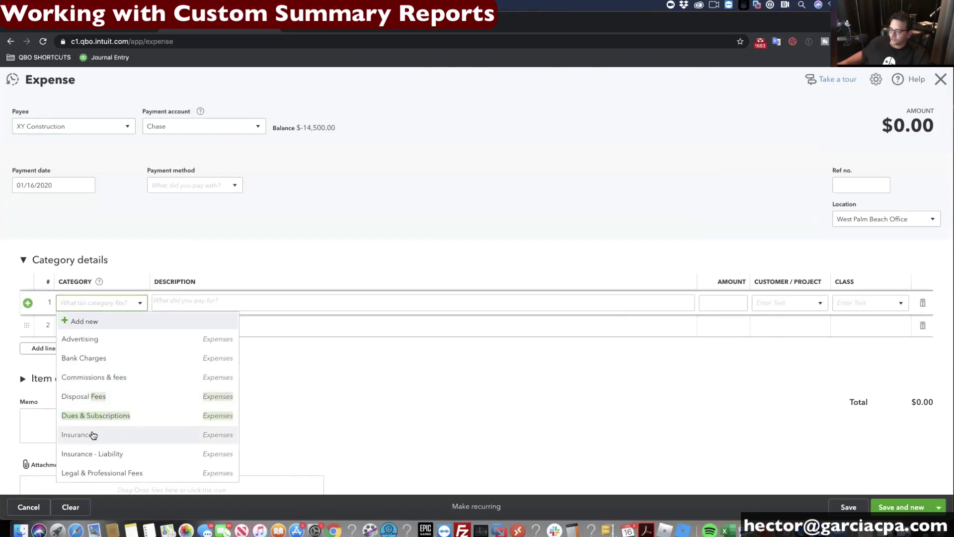
left_click(93, 436)
left_click(735, 308)
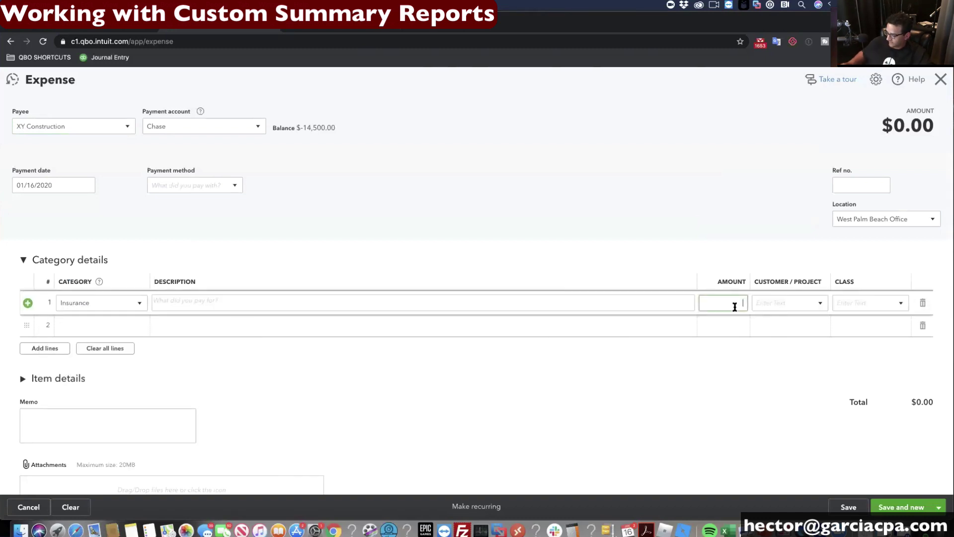
type("2,600")
left_click(873, 224)
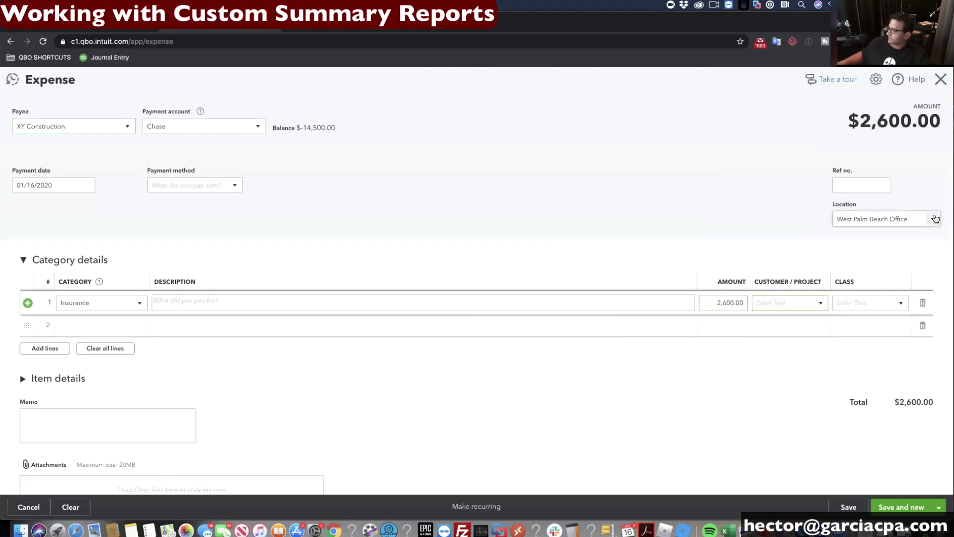
left_click(873, 254)
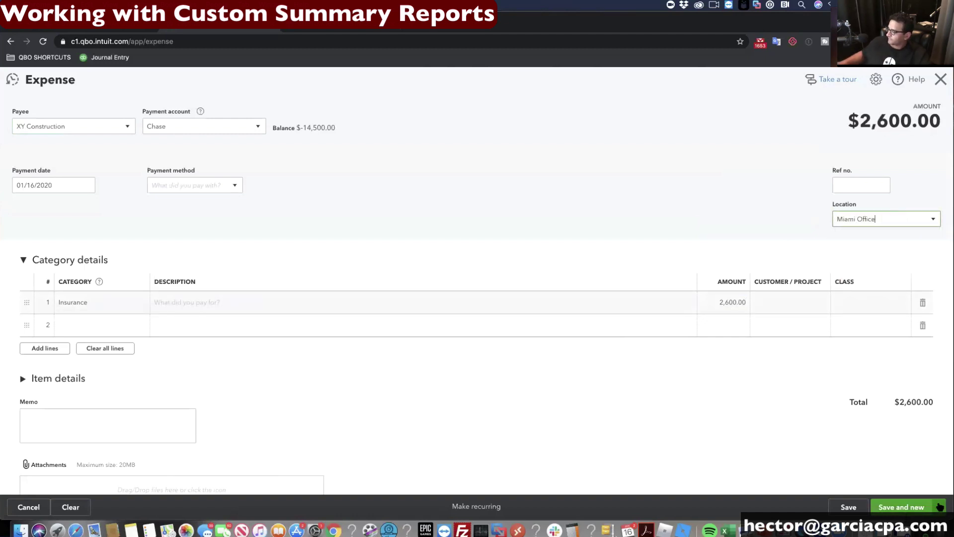
left_click(899, 506)
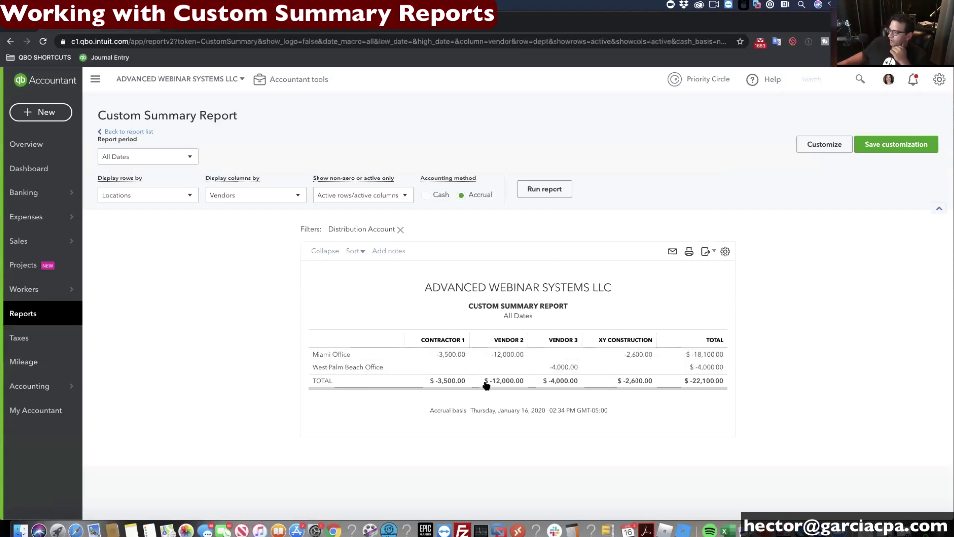
Group the report with Locations as columns and Vendors as rows, then rerun it
left_click(322, 195)
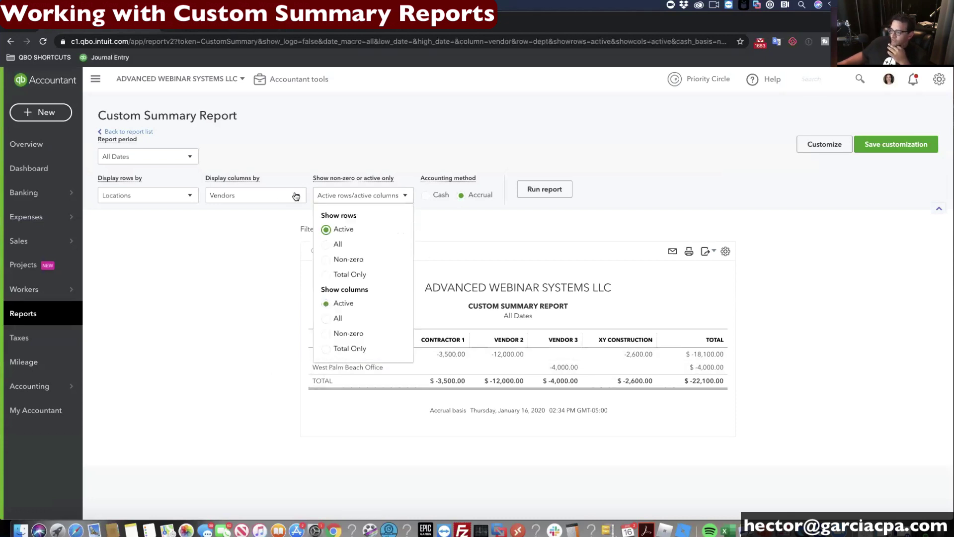
left_click(298, 194)
left_click(299, 195)
left_click(234, 303)
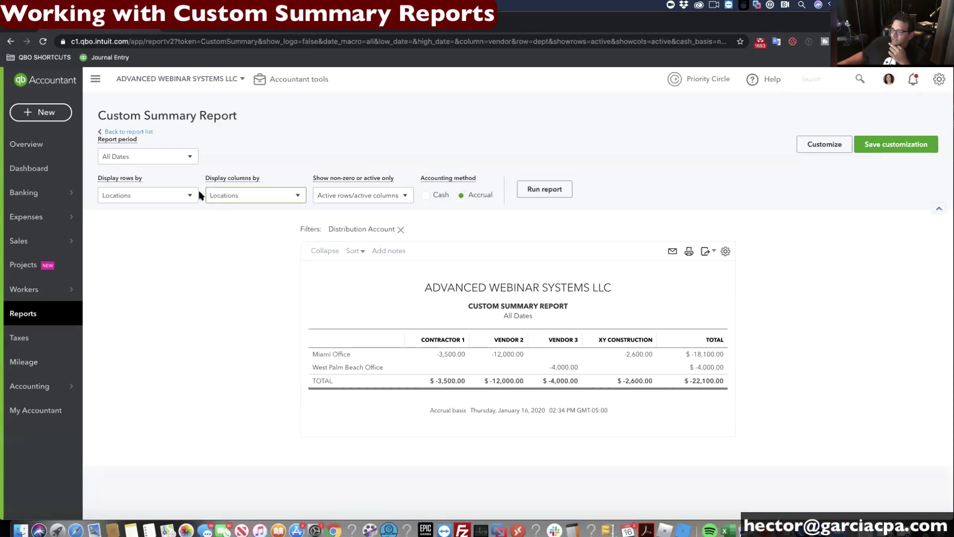
left_click(189, 195)
left_click(115, 228)
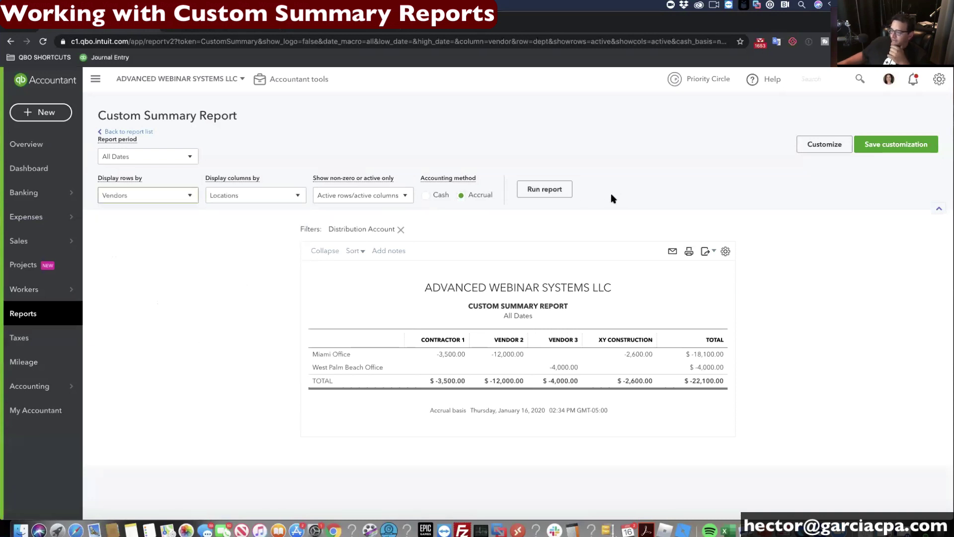
left_click(546, 188)
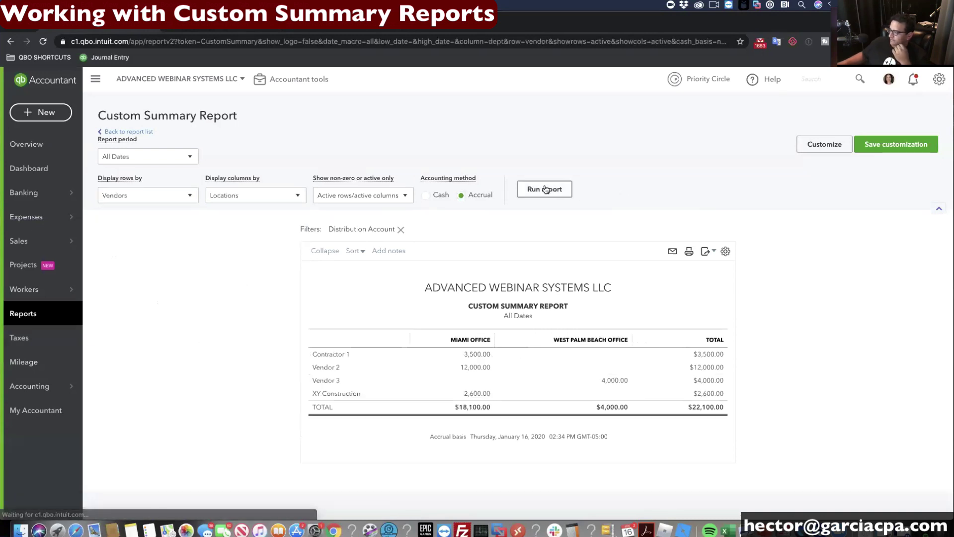
left_click(192, 193)
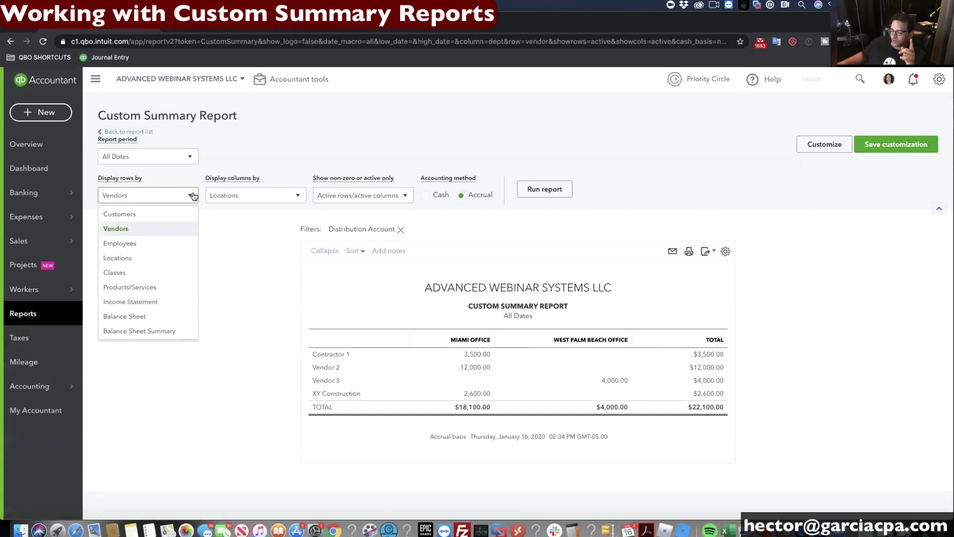
left_click(128, 229)
left_click(141, 194)
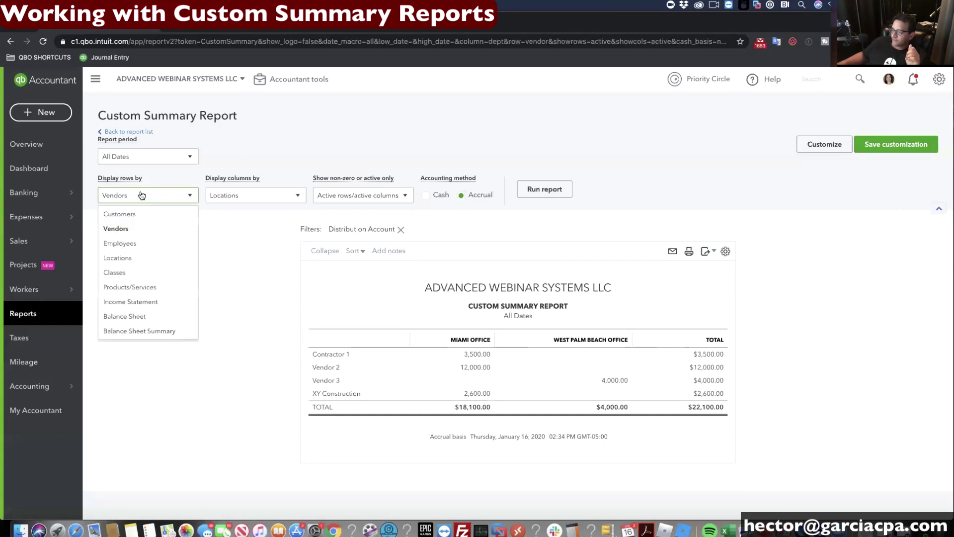
Set Display columns by to Vendors and rerun, with Miami and West Palm Beach offices as rows
left_click(249, 195)
scroll(246, 338, "down", 1)
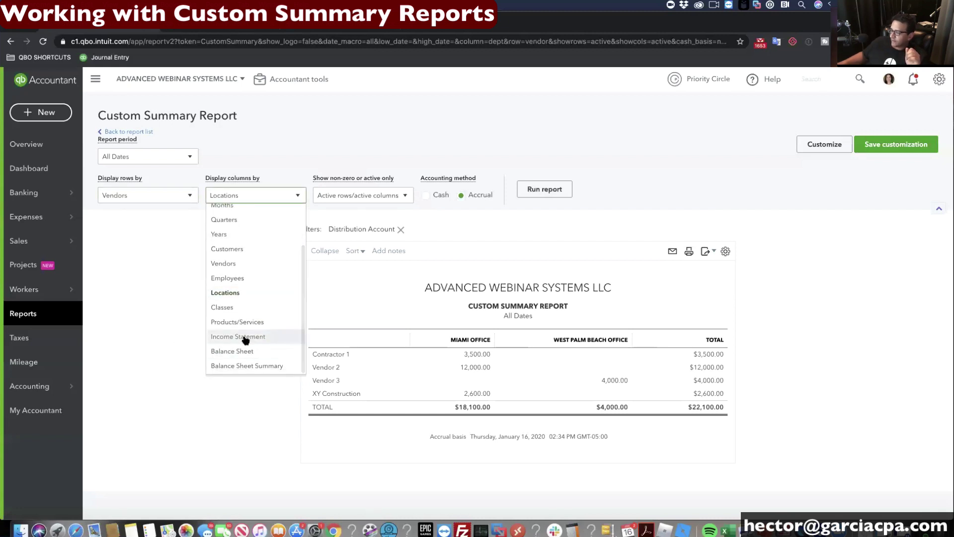
left_click(238, 336)
left_click(546, 189)
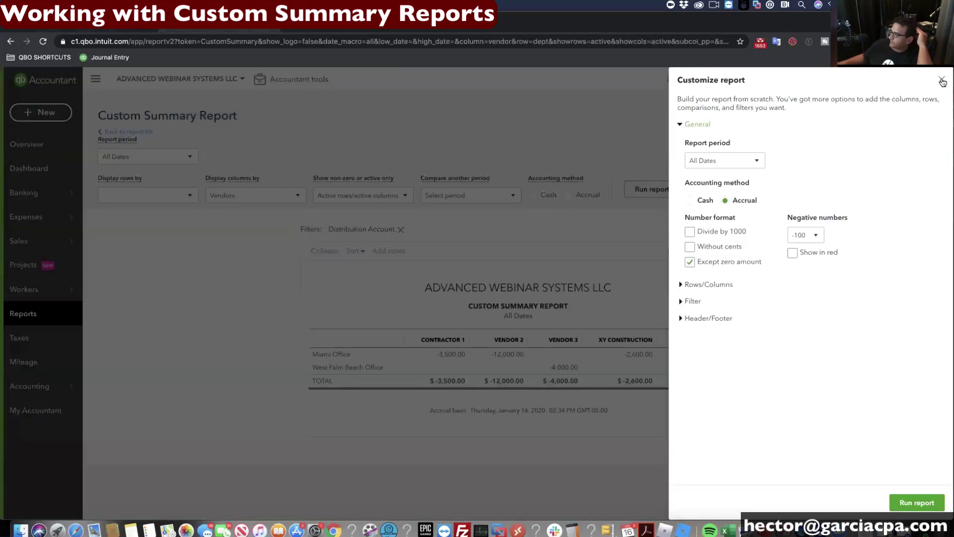
left_click(942, 81)
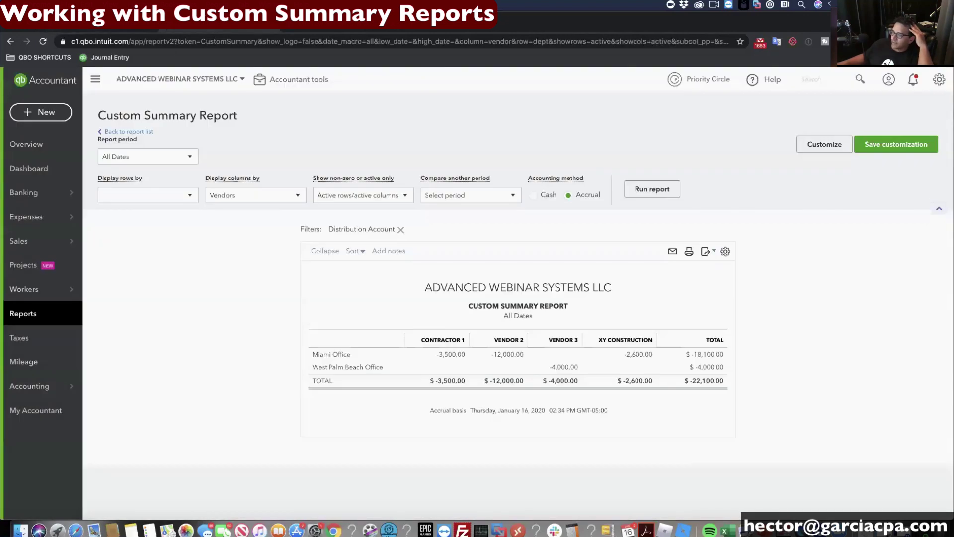
Enter a $5,000 Office Expenses bill for XY Construction and save it
left_click(40, 112)
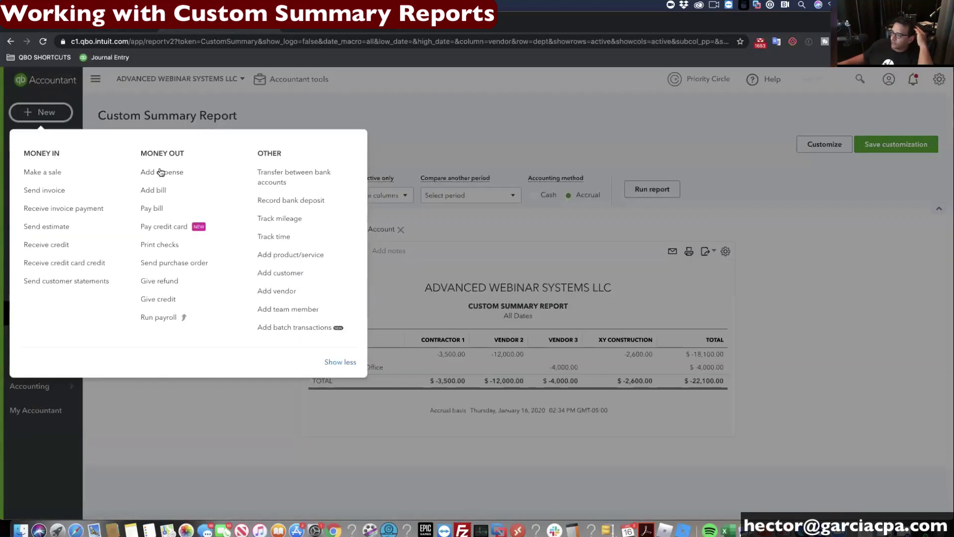
left_click(161, 197)
left_click(125, 128)
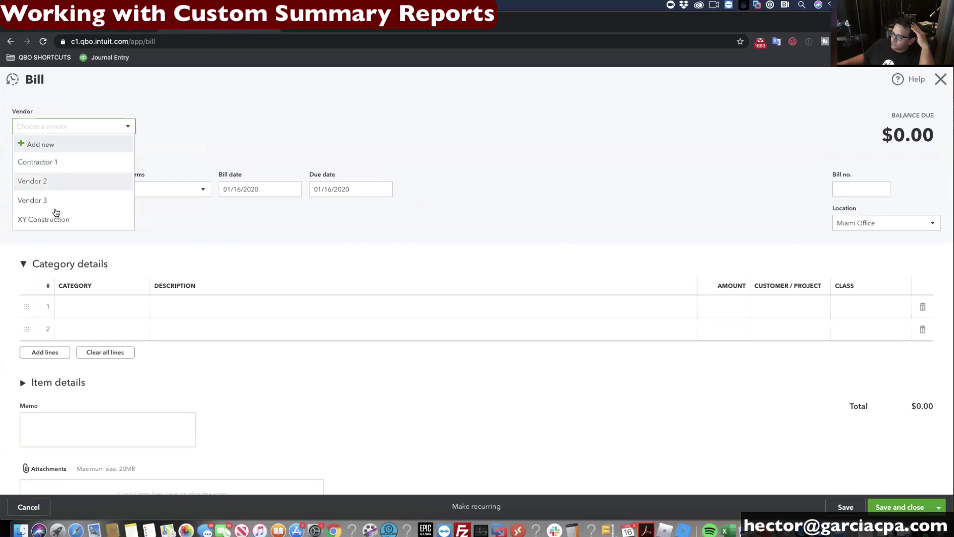
left_click(52, 216)
left_click(139, 308)
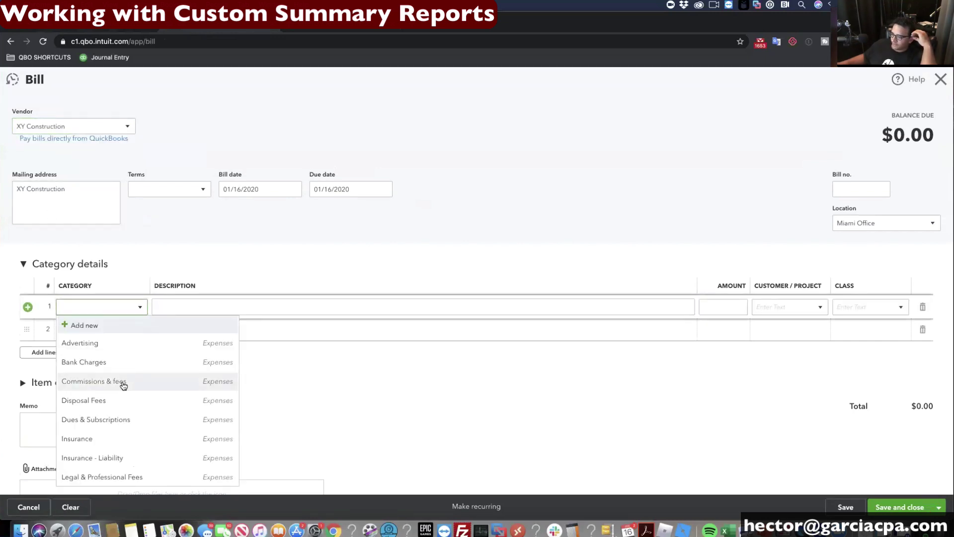
scroll(121, 383, "down", 3)
left_click(103, 445)
left_click(701, 305)
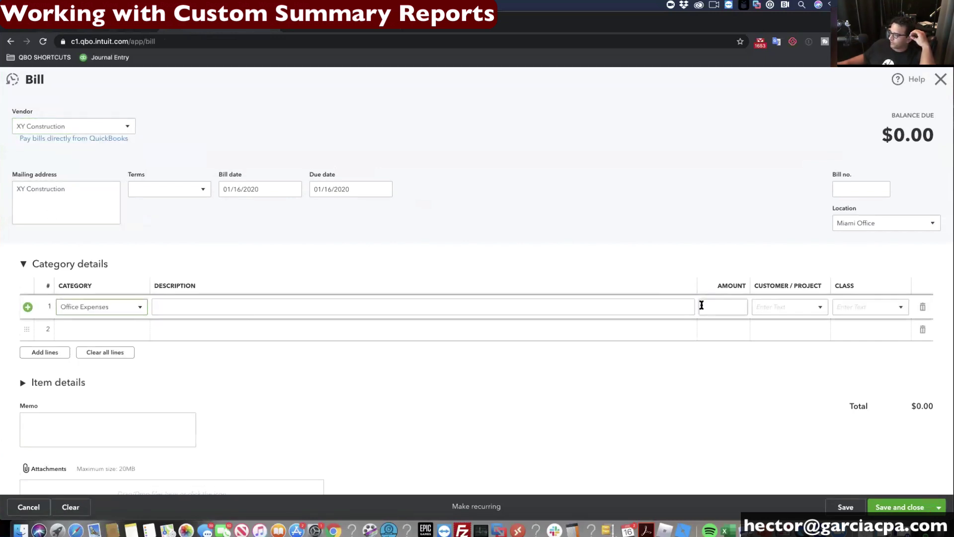
type("5000")
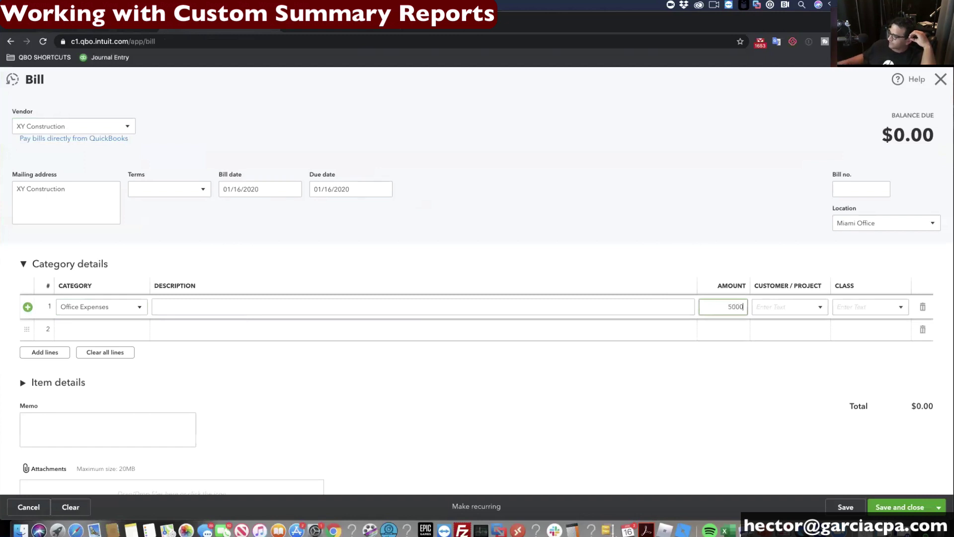
left_click(914, 506)
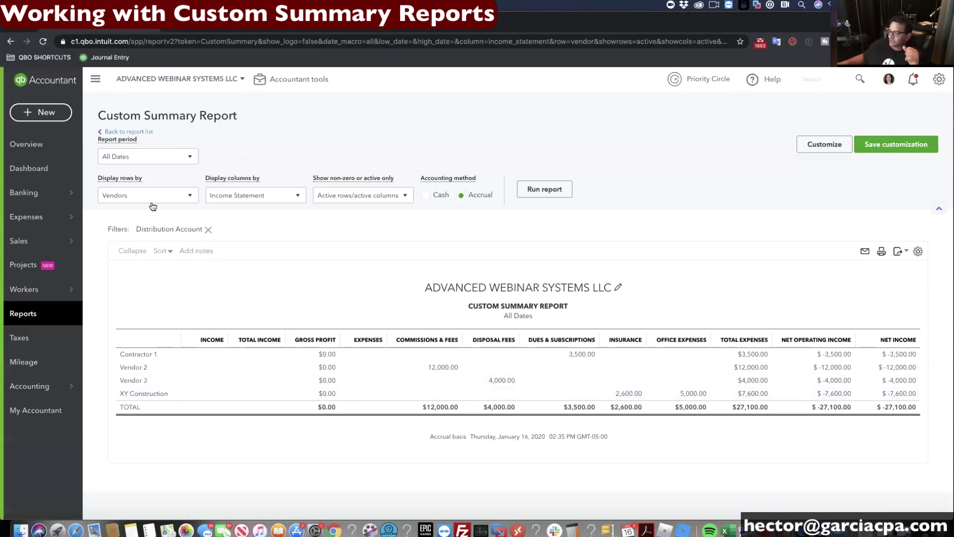
Show Income Statement accounts as rows and each vendor as a column
left_click(131, 197)
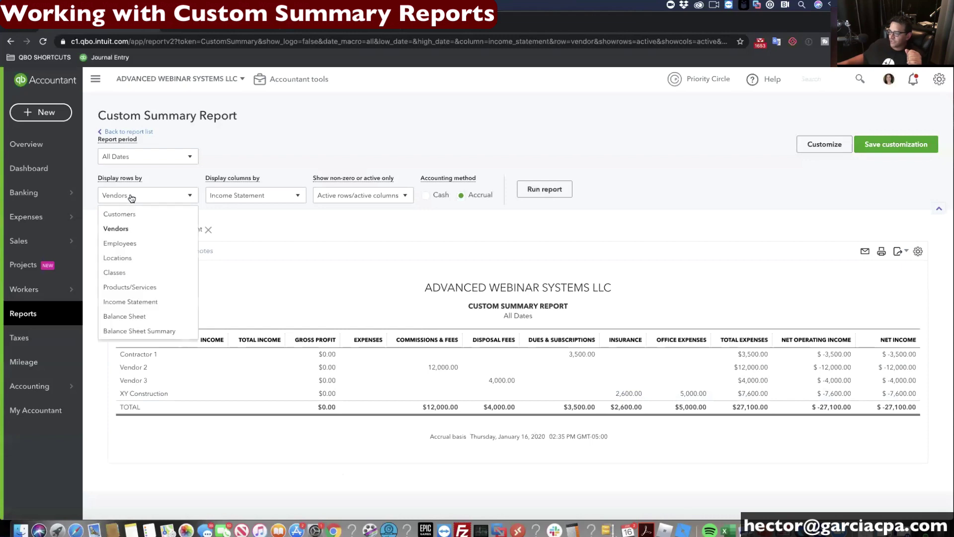
left_click(132, 302)
left_click(254, 198)
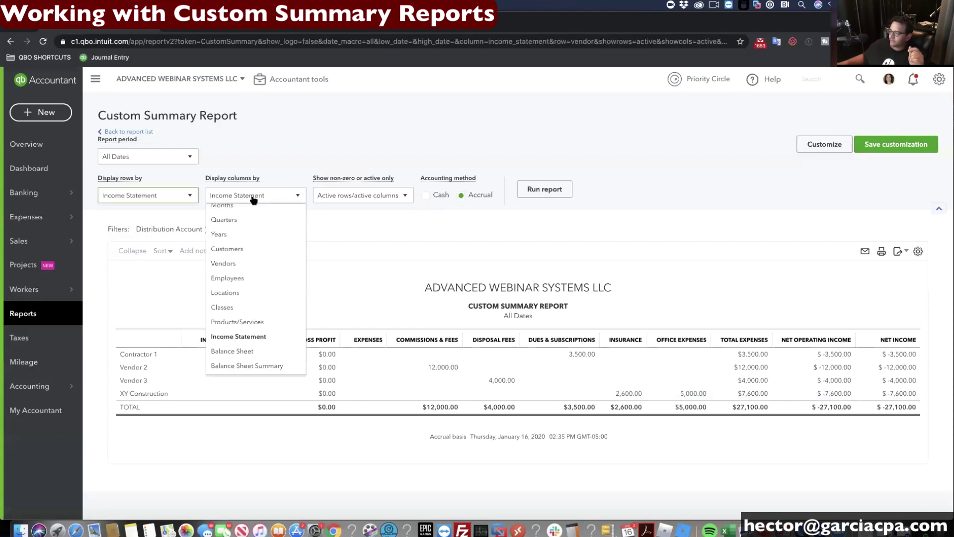
left_click(253, 263)
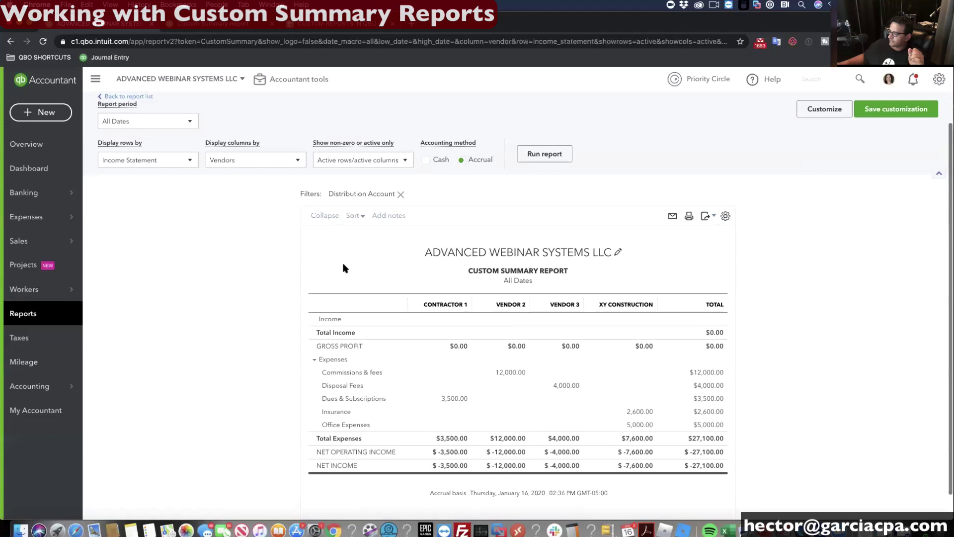
scroll(255, 270, "down", 2)
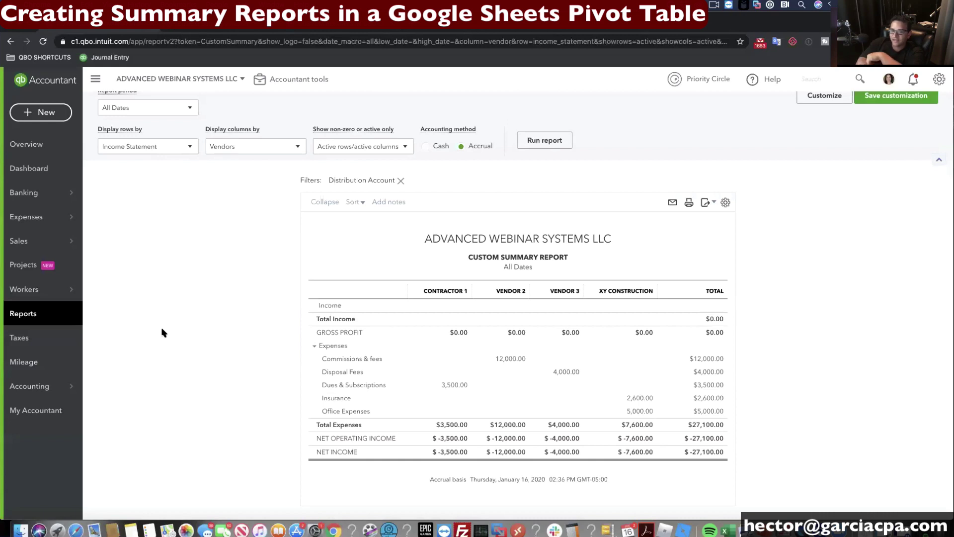
Drill into the $27,100 total, then open the Transaction List by Date report
left_click(712, 424)
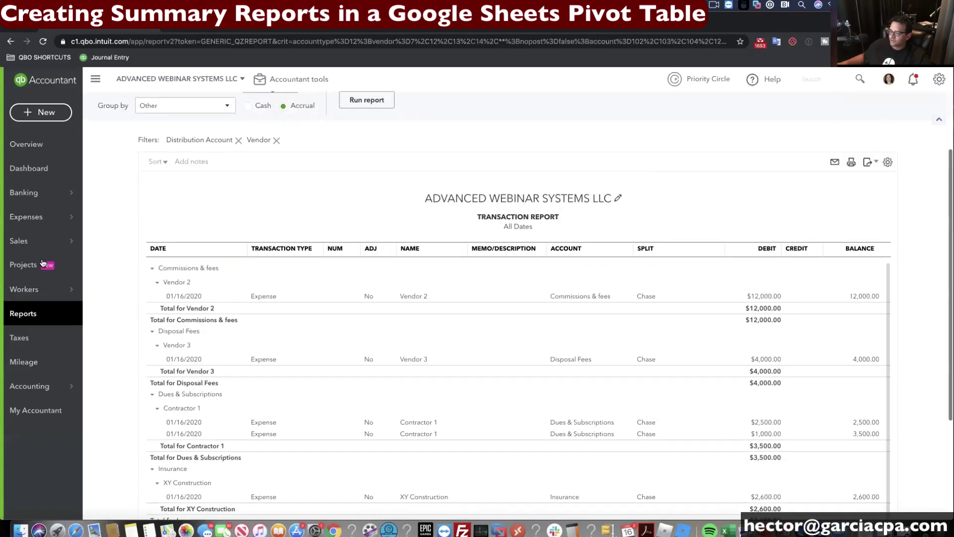
left_click(23, 313)
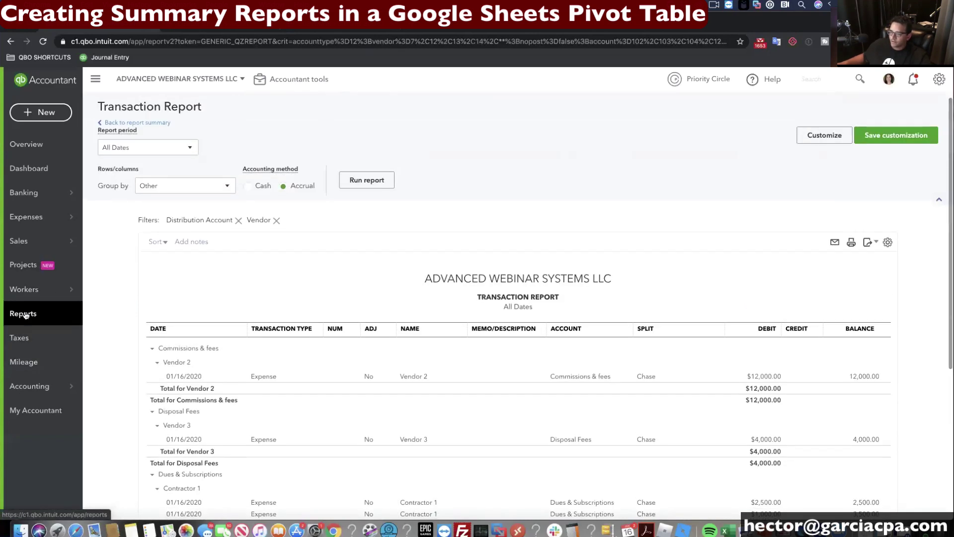
type("transa")
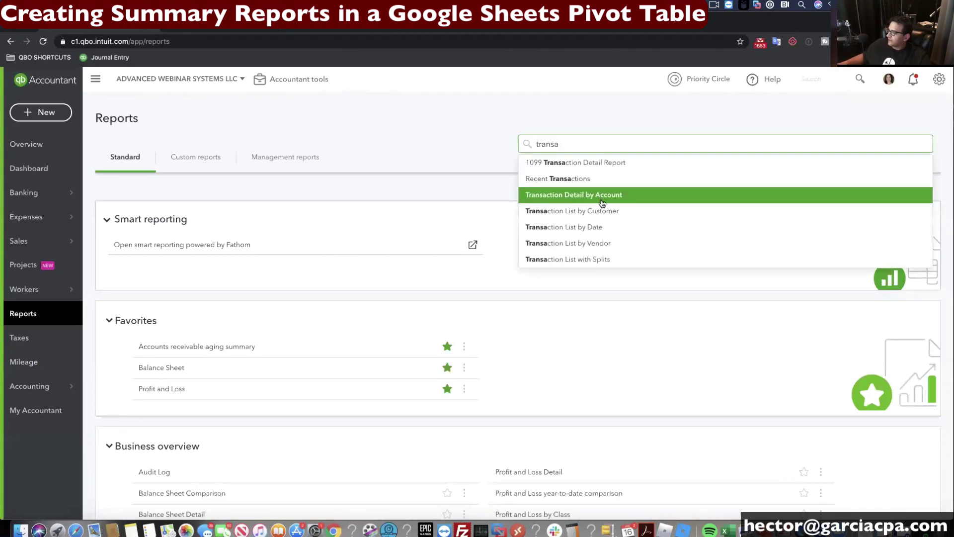
left_click(588, 229)
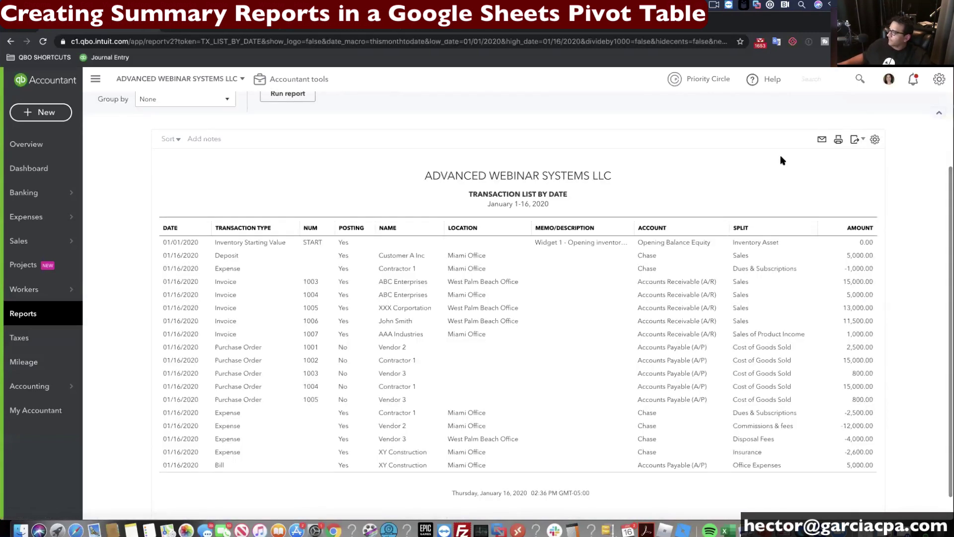
Filter Transaction Type to Credit Card Expense, Check, Bill and Vendor Credit, and run it
left_click(825, 144)
left_click(692, 233)
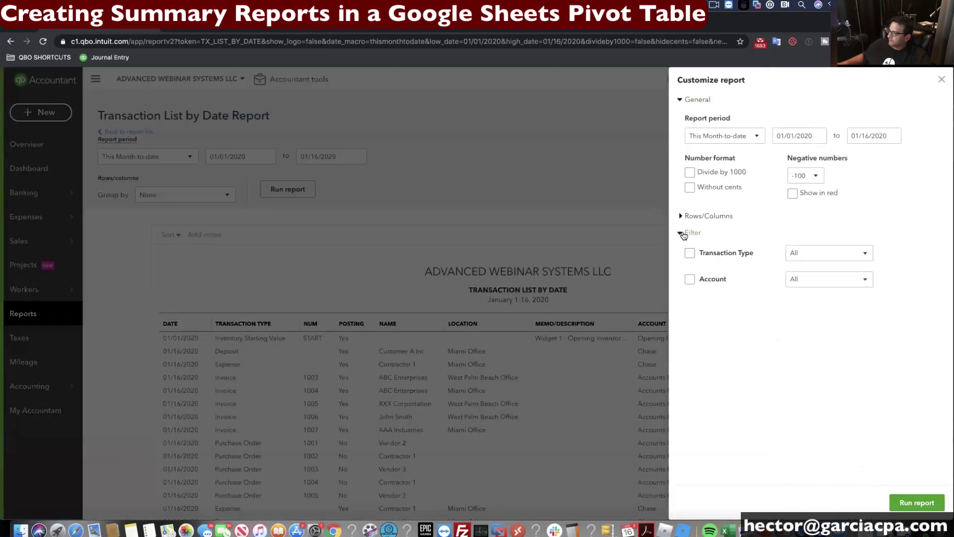
scroll(716, 334, "down", 2)
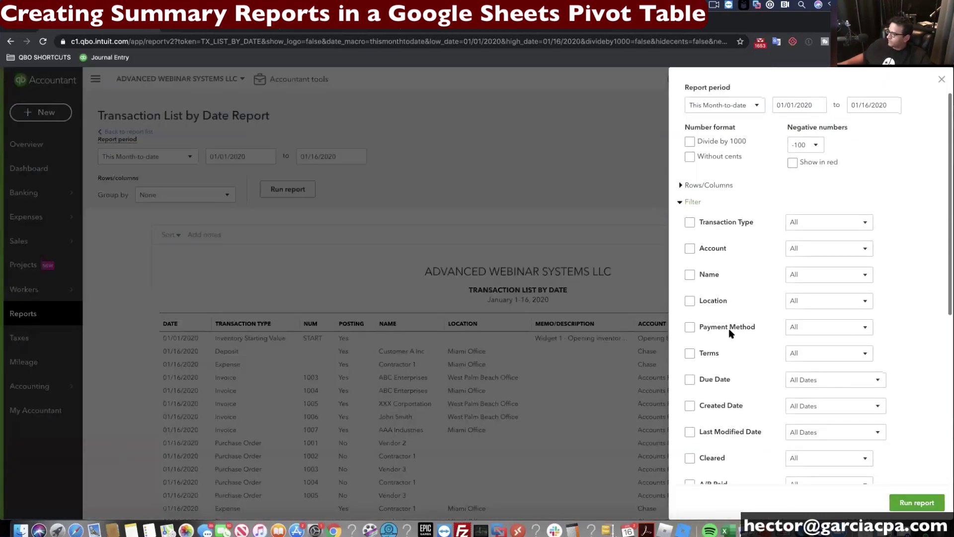
scroll(695, 249, "up", 2)
left_click(690, 252)
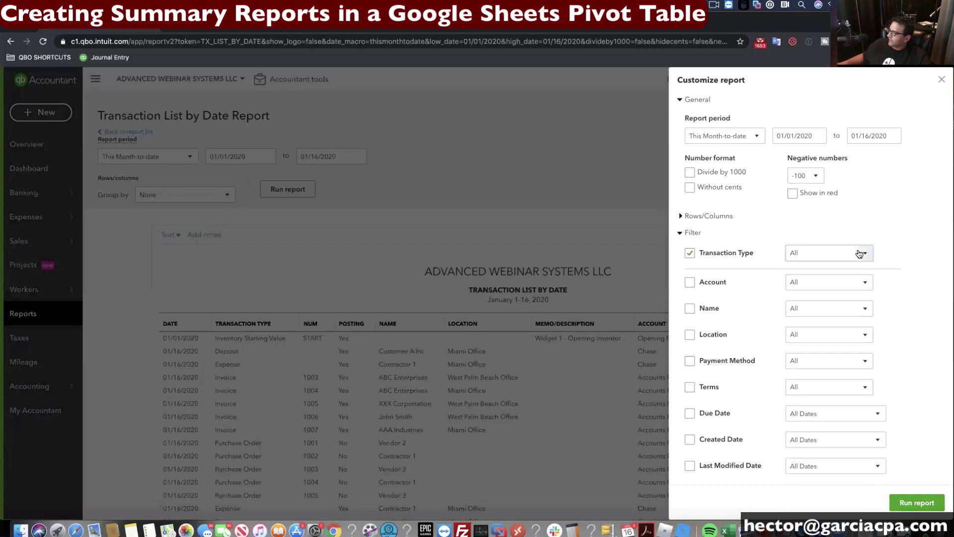
left_click(861, 255)
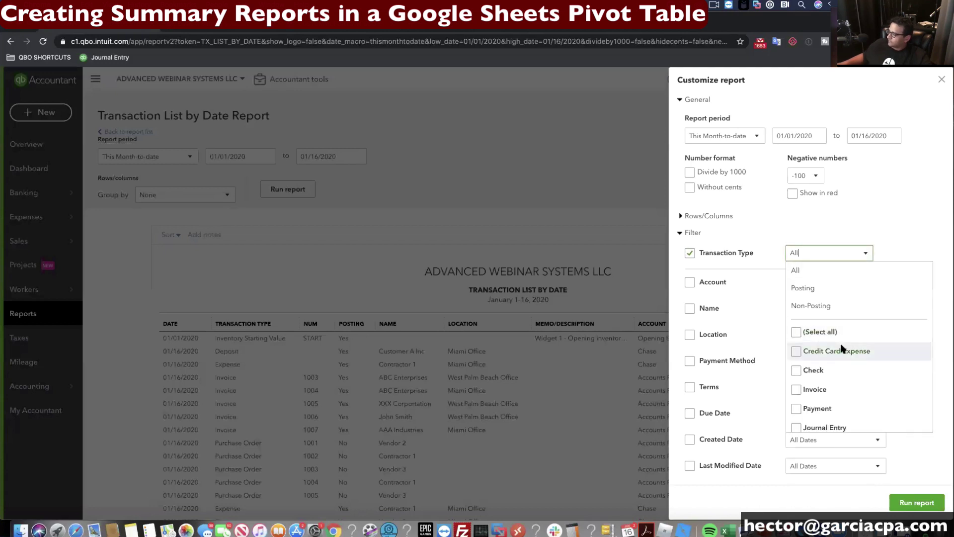
scroll(804, 333, "down", 1)
left_click(796, 329)
left_click(795, 309)
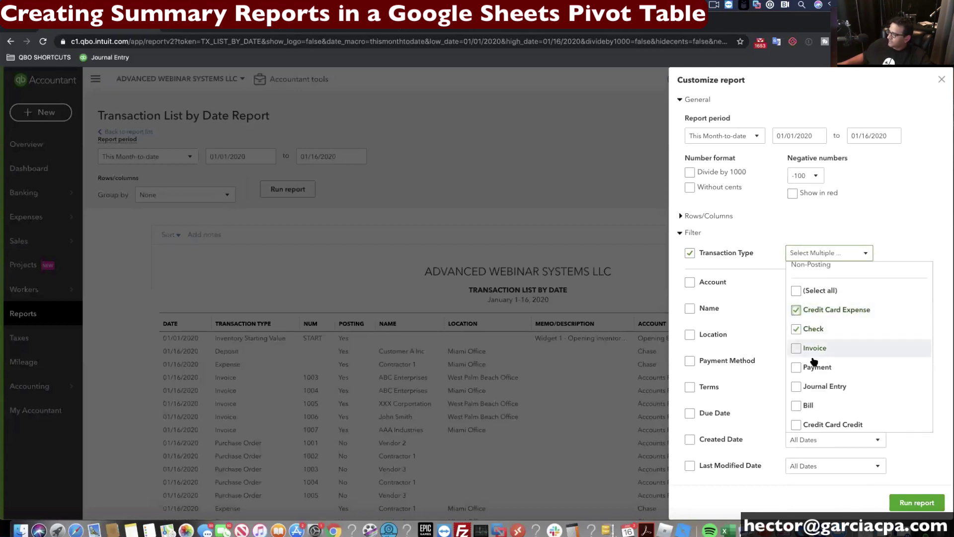
scroll(799, 368, "down", 1)
left_click(800, 379)
scroll(824, 373, "down", 3)
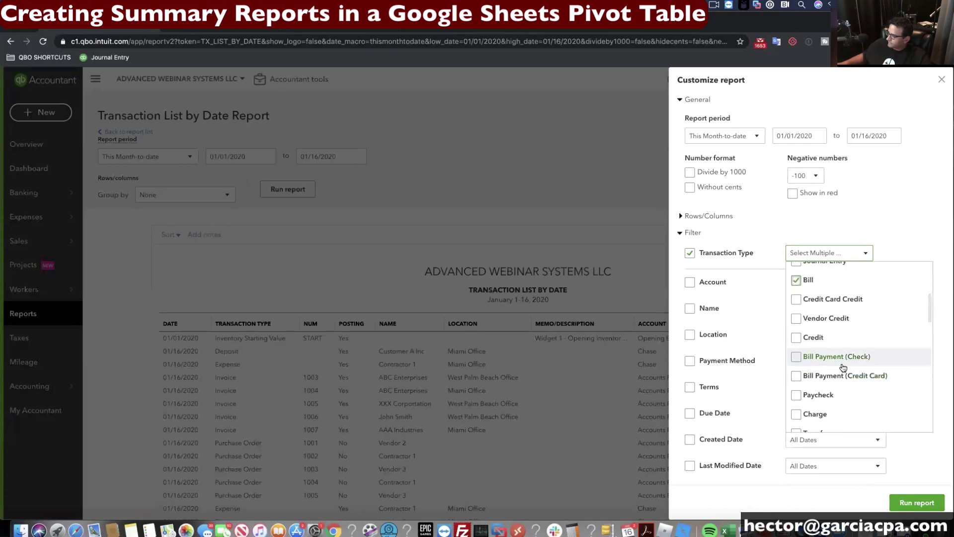
scroll(840, 378, "up", 1)
scroll(841, 366, "down", 2)
scroll(842, 366, "up", 2)
scroll(814, 328, "down", 1)
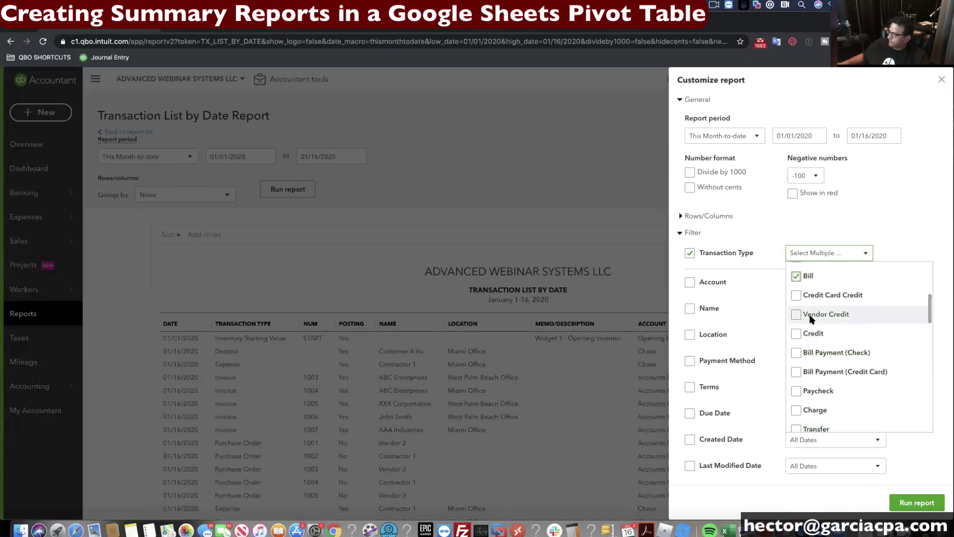
left_click(811, 316)
left_click(917, 502)
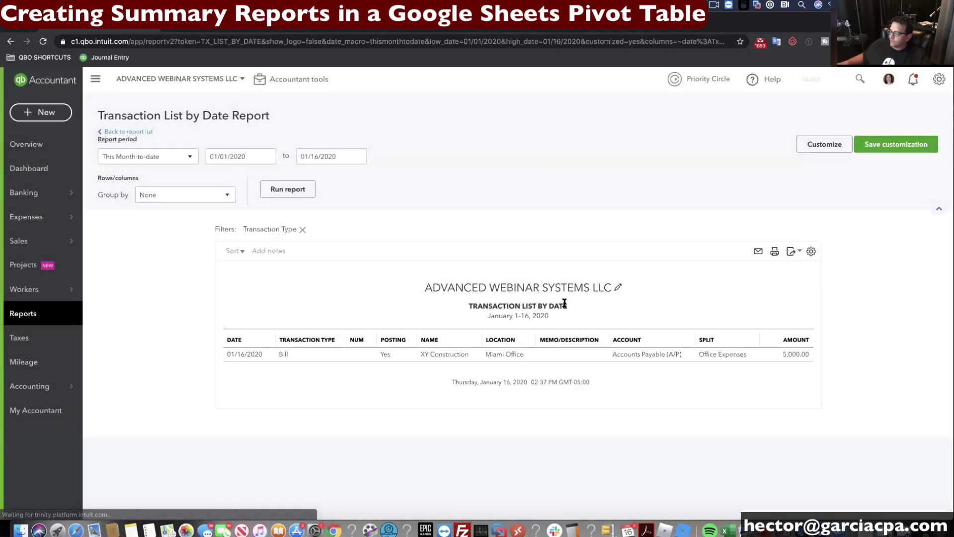
Set the report period to All Dates and rerun with the transaction type filter
left_click(159, 157)
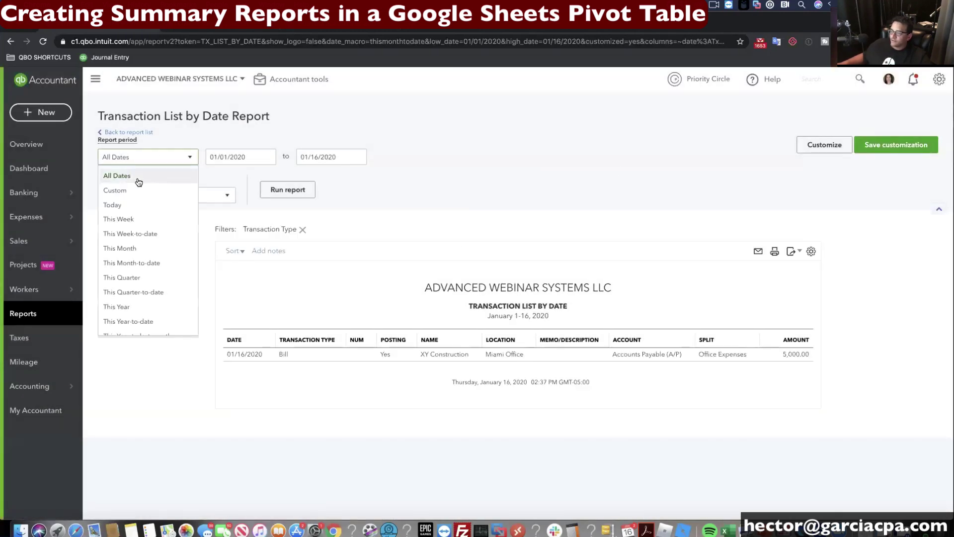
left_click(138, 178)
left_click(287, 189)
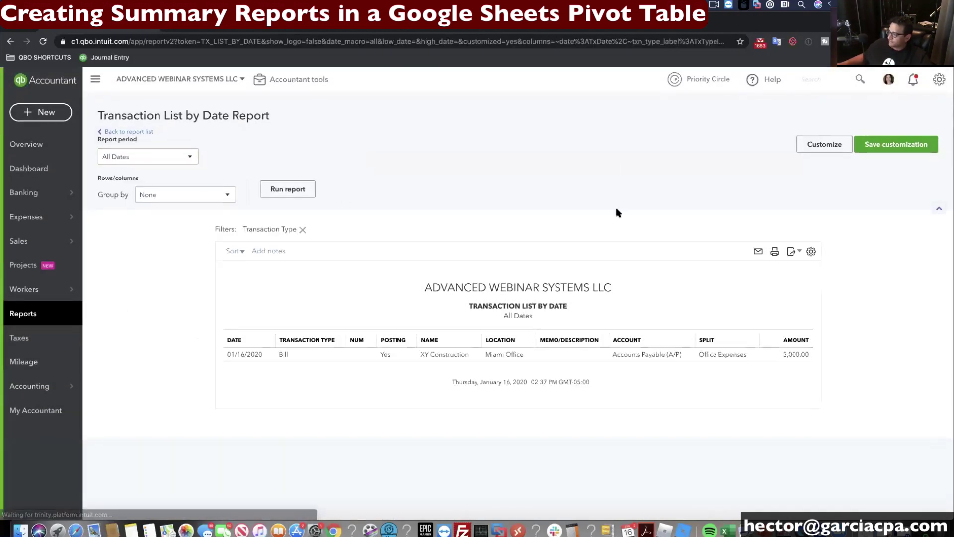
left_click(840, 149)
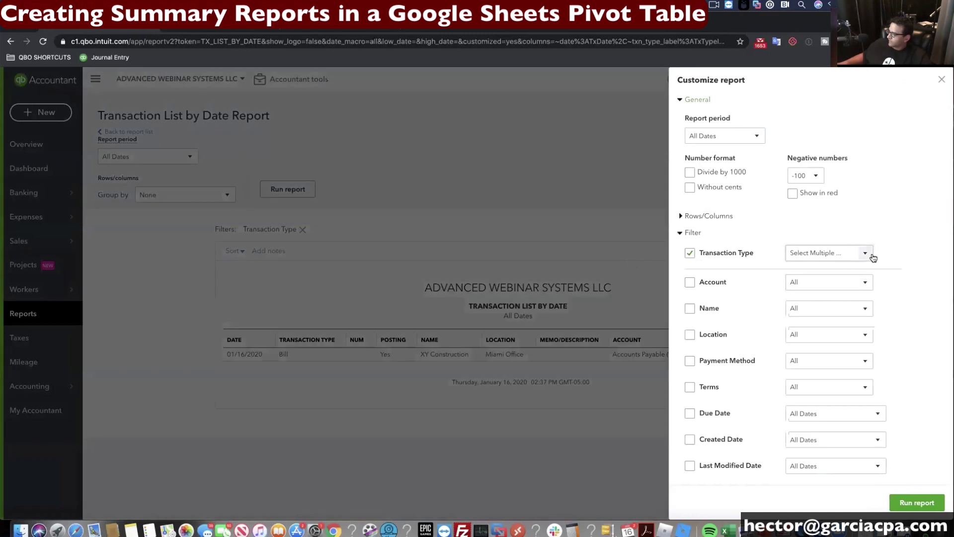
left_click(872, 256)
scroll(824, 310, "up", 5)
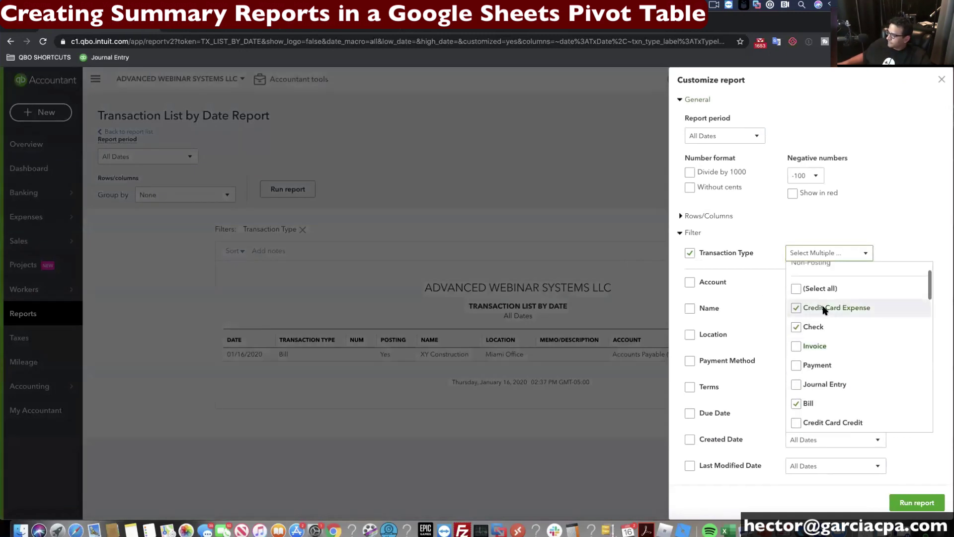
scroll(852, 347, "down", 1)
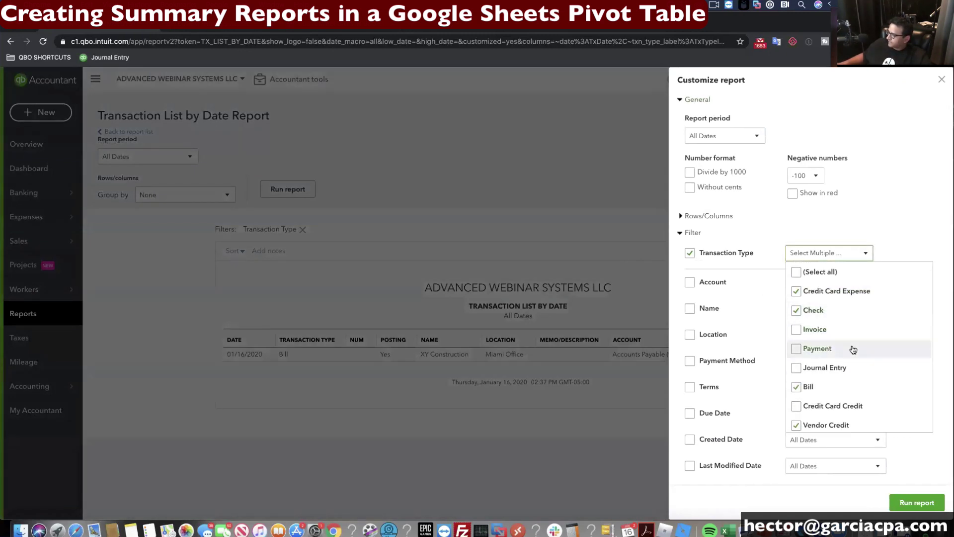
scroll(853, 367, "down", 6)
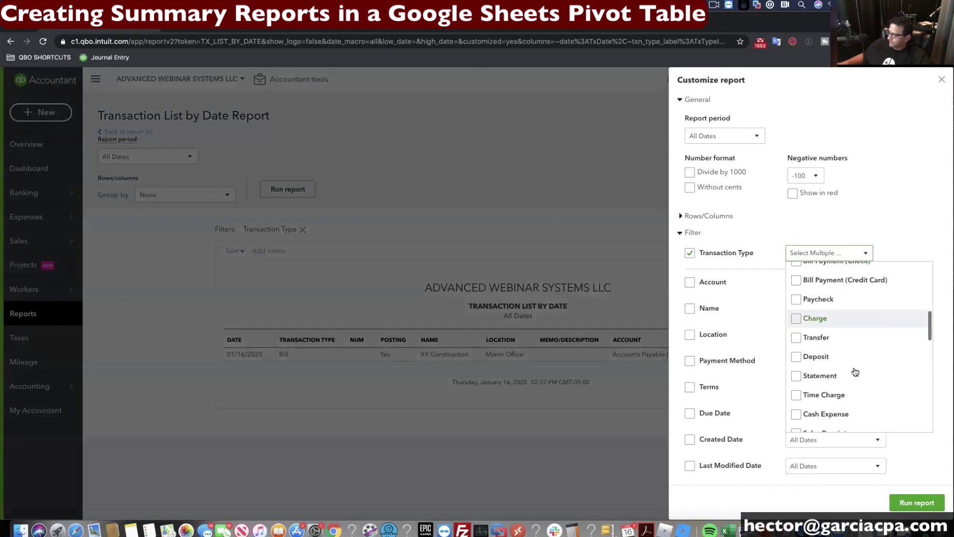
scroll(855, 371, "down", 2)
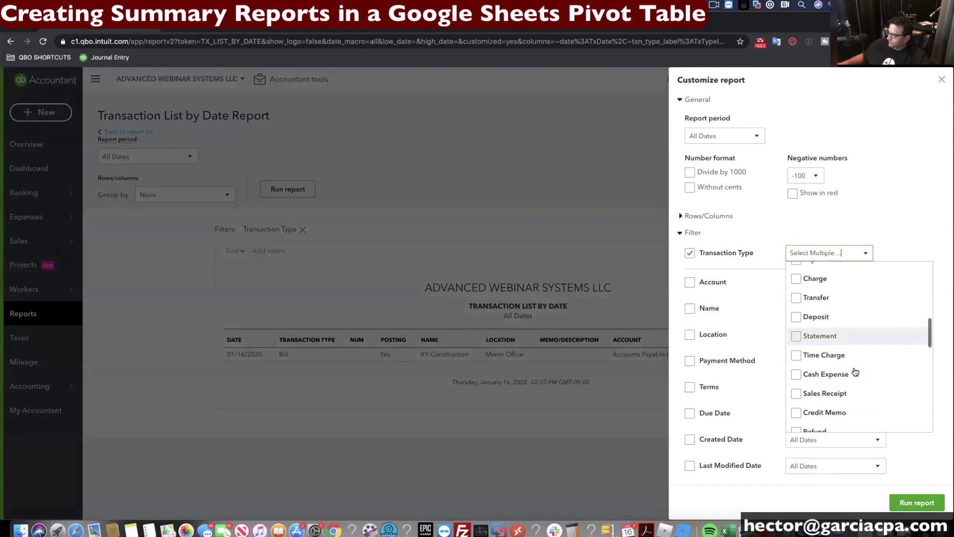
left_click(916, 503)
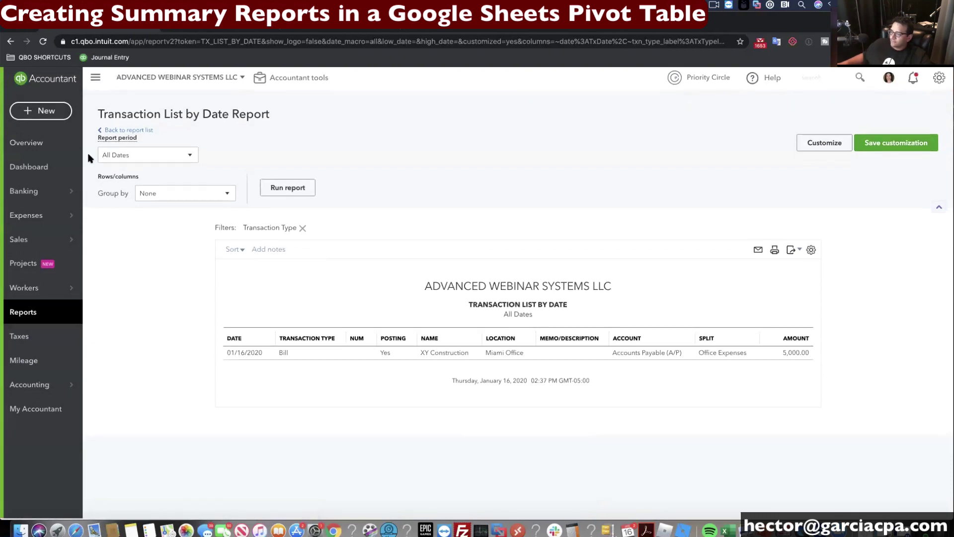
Add Bill Payment (Check), Bill Payment (Credit Card), Cash Expense and Expense types, then rerun
left_click(826, 146)
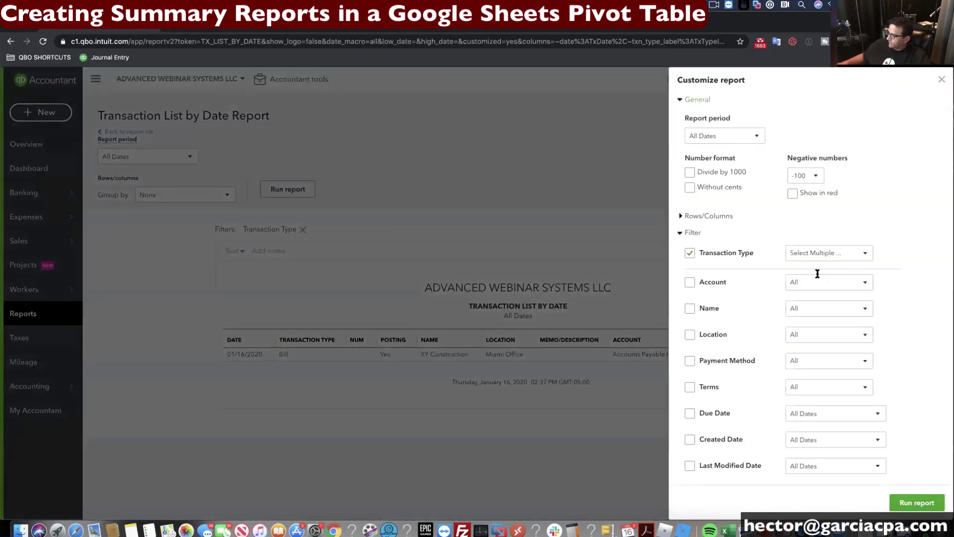
left_click(870, 254)
scroll(866, 313, "up", 3)
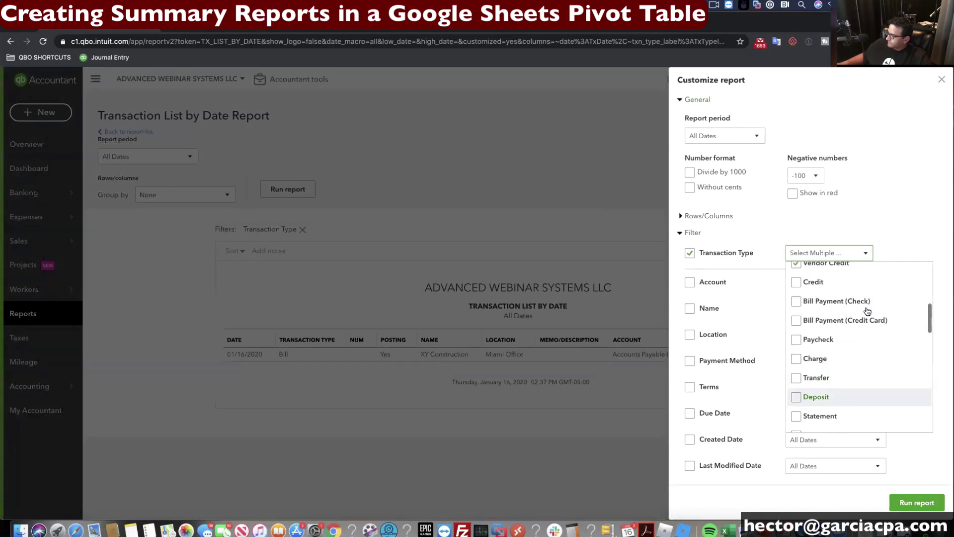
scroll(867, 311, "up", 1)
left_click(795, 328)
left_click(794, 347)
scroll(889, 368, "down", 1)
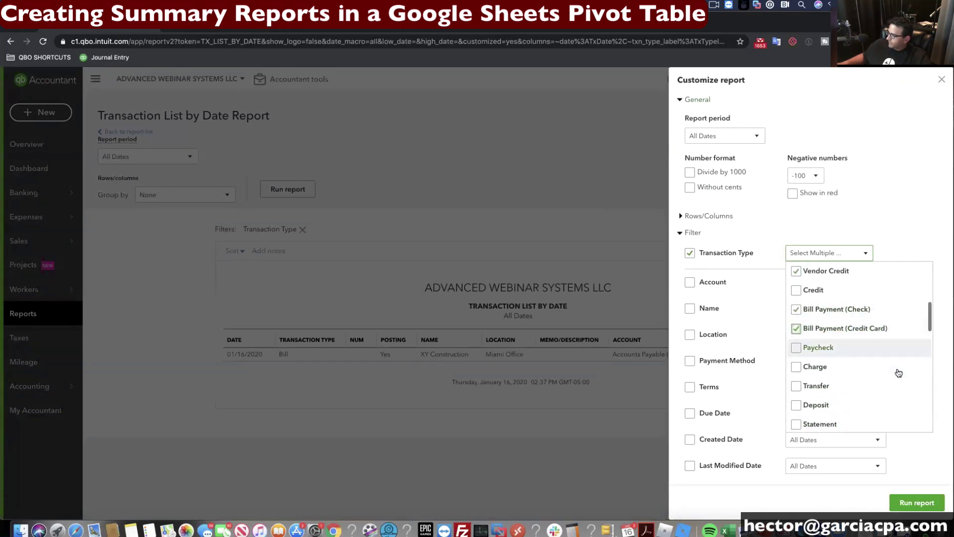
scroll(898, 373, "down", 5)
left_click(796, 363)
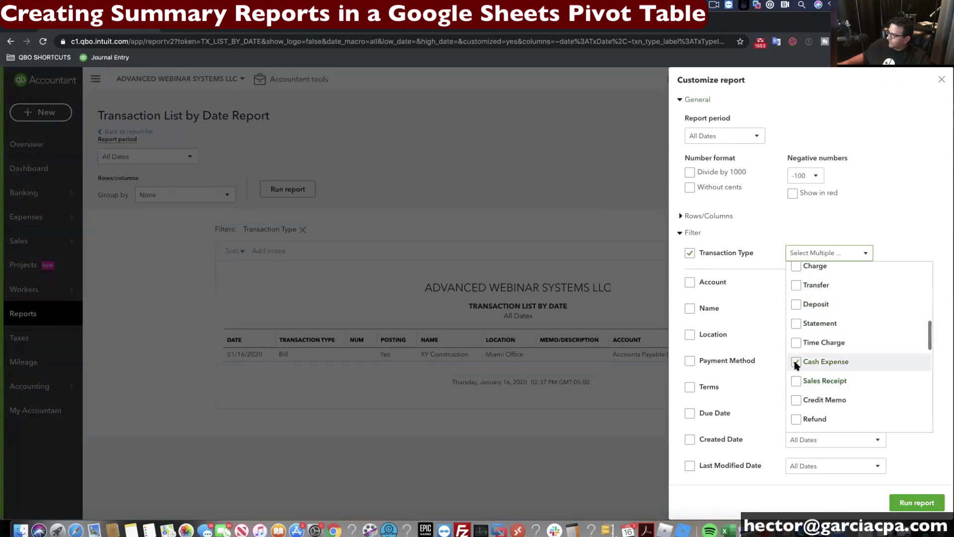
scroll(824, 378, "down", 2)
scroll(818, 362, "down", 4)
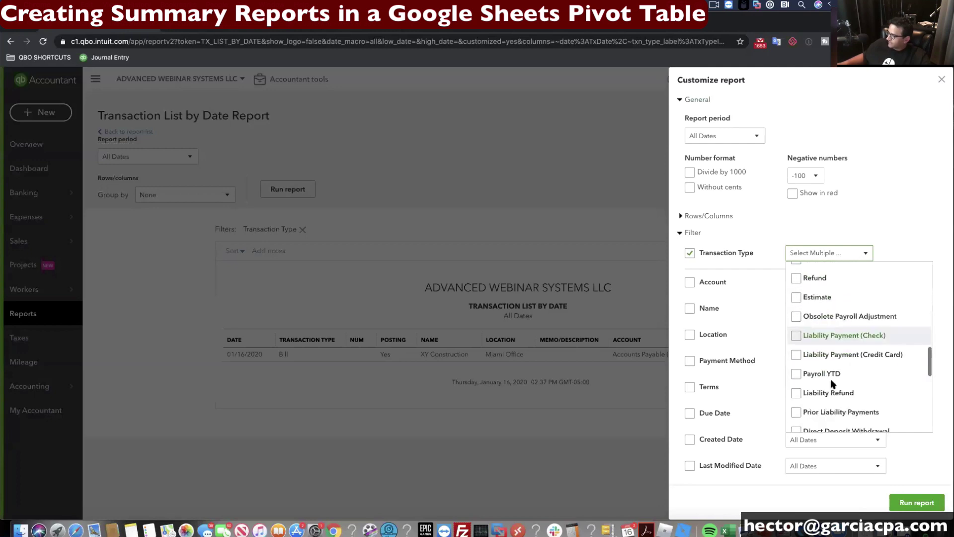
scroll(830, 379, "down", 3)
scroll(831, 378, "down", 2)
left_click(797, 343)
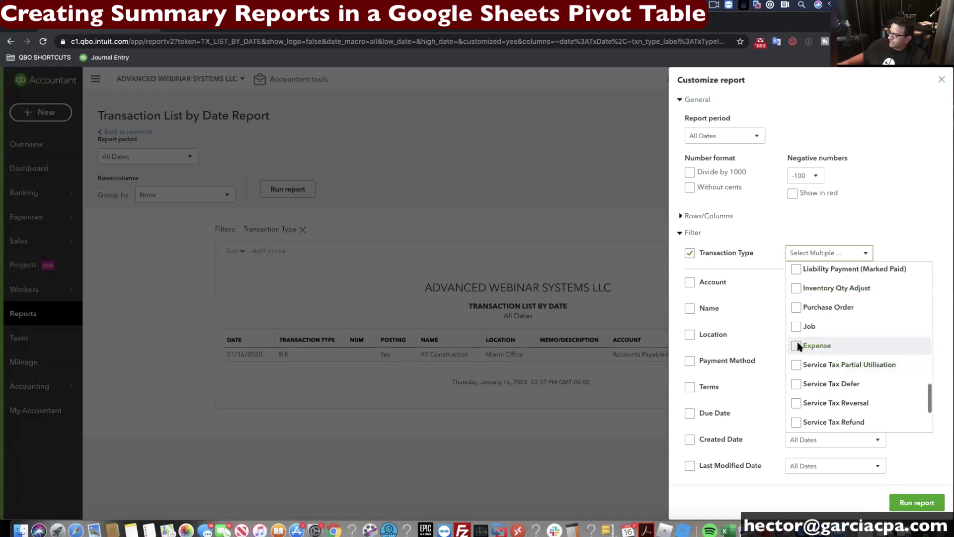
left_click(923, 503)
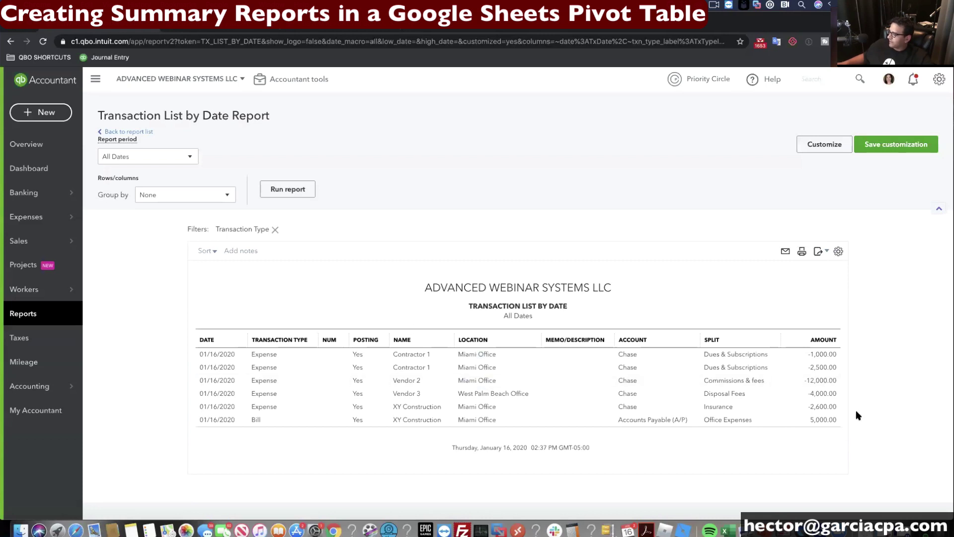
Export the Transaction List by Date report to Google Sheets, confirming with the texted verification code
left_click(819, 251)
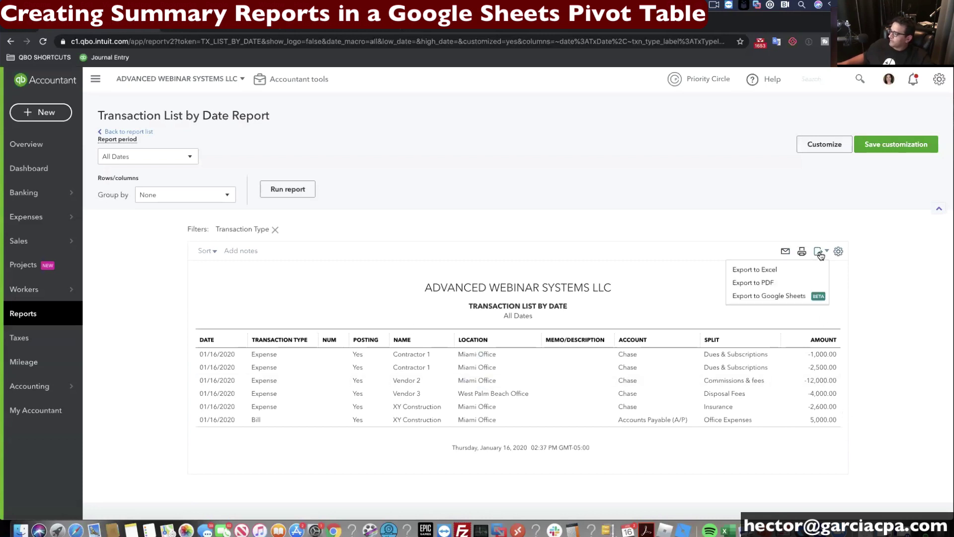
left_click(767, 296)
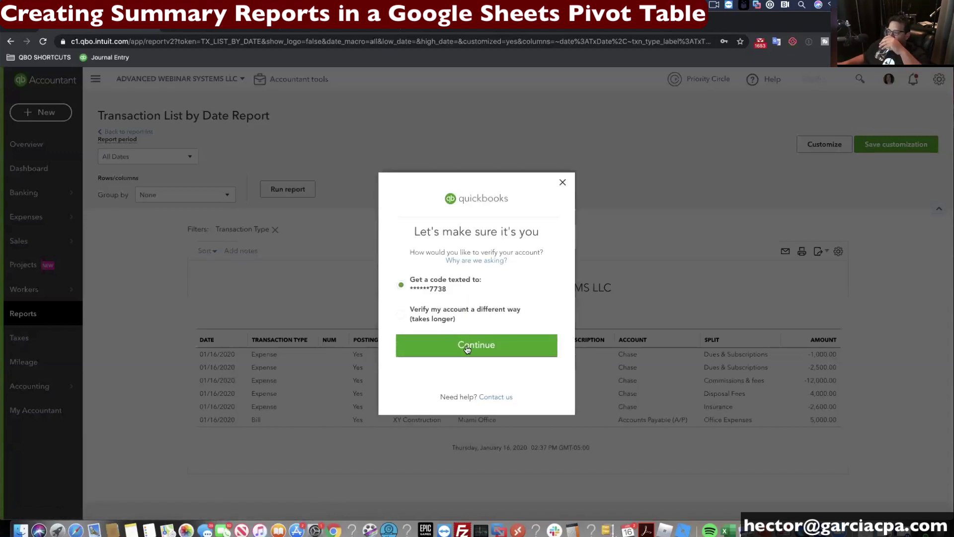
left_click(463, 347)
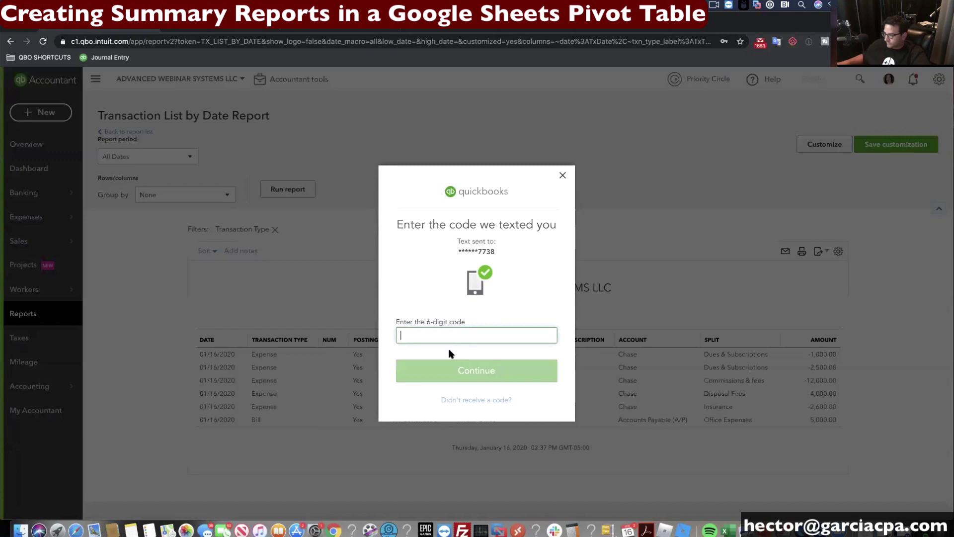
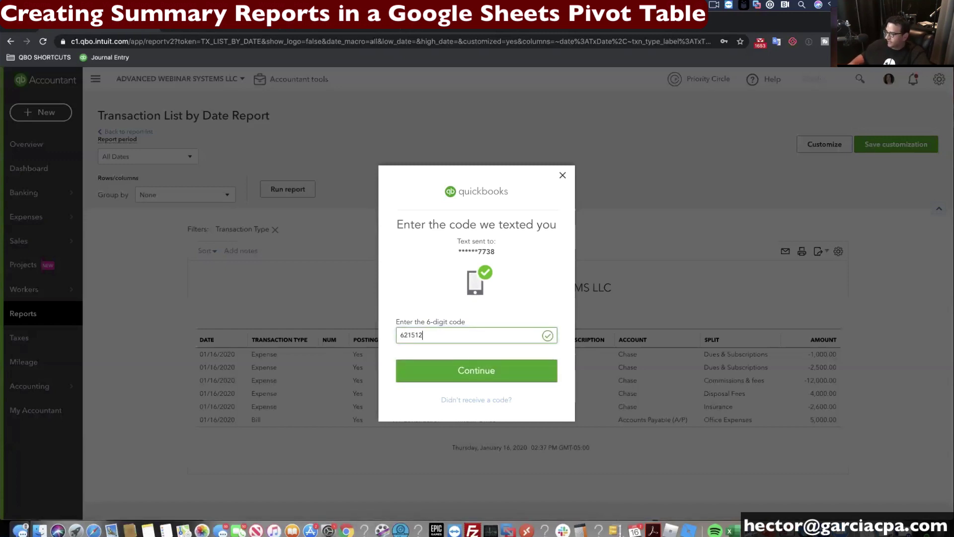
key("Return")
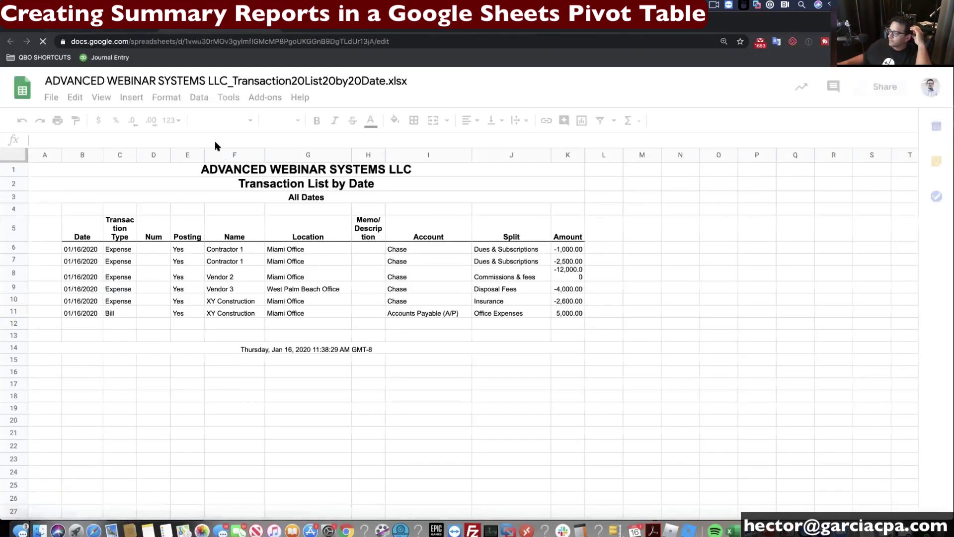
Select the transaction data B5:K11 and create a pivot table on a new sheet
left_click(15, 198)
left_click_drag(82, 233, 579, 317)
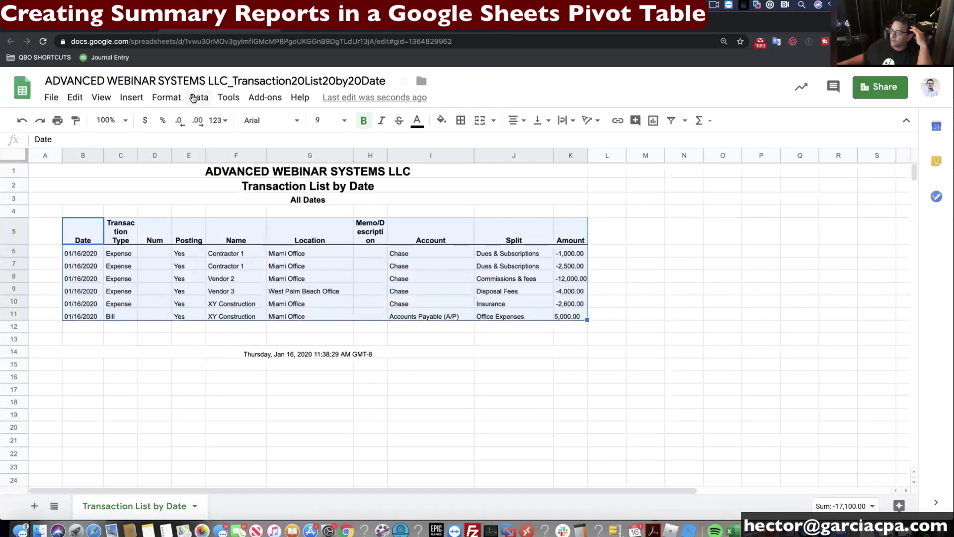
left_click(198, 97)
scroll(266, 425, "down", 1)
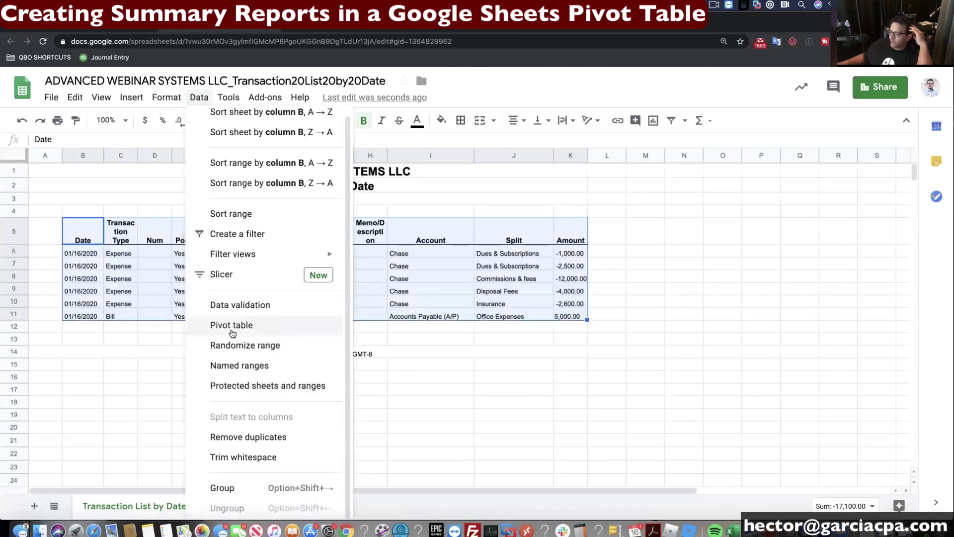
left_click(230, 329)
left_click(549, 374)
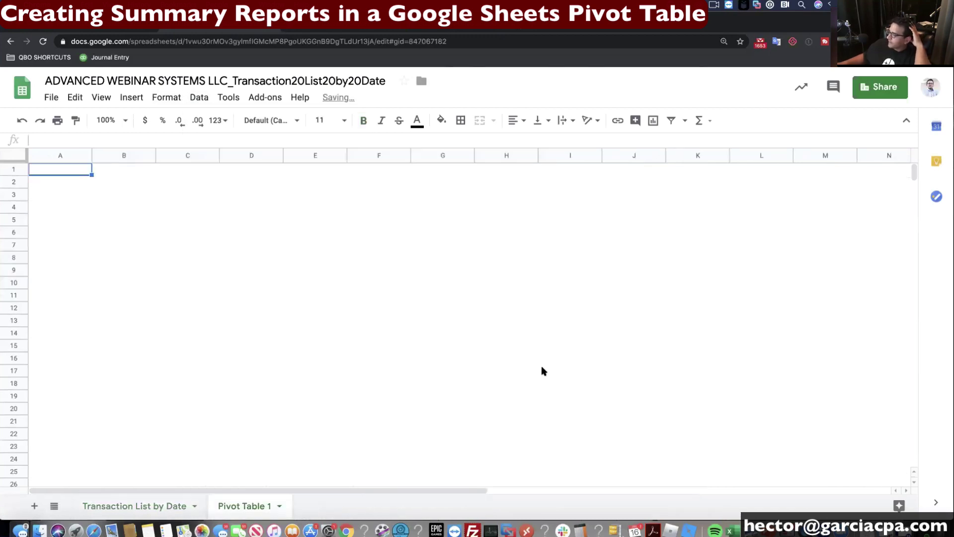
Group the pivot table rows by Name instead of using it as a column
left_click(904, 267)
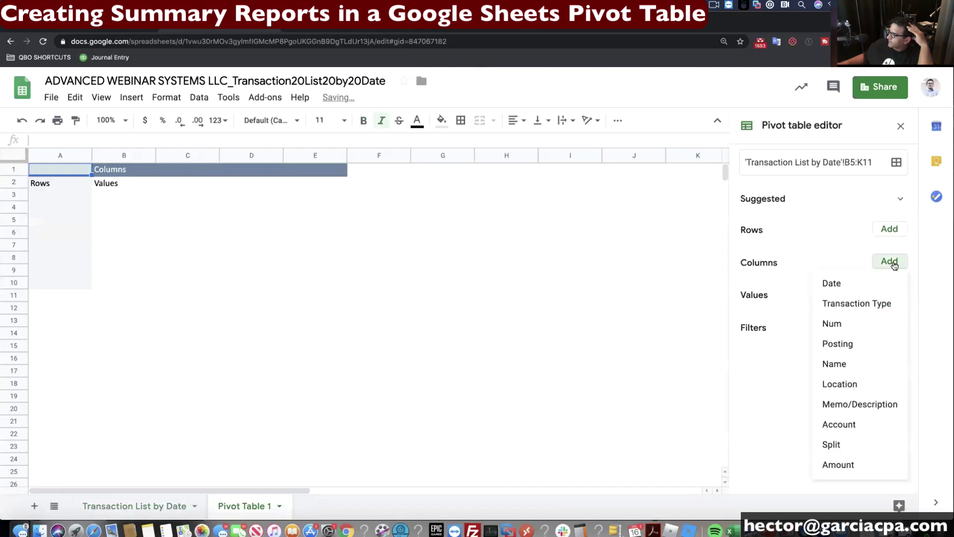
left_click(835, 364)
left_click(885, 266)
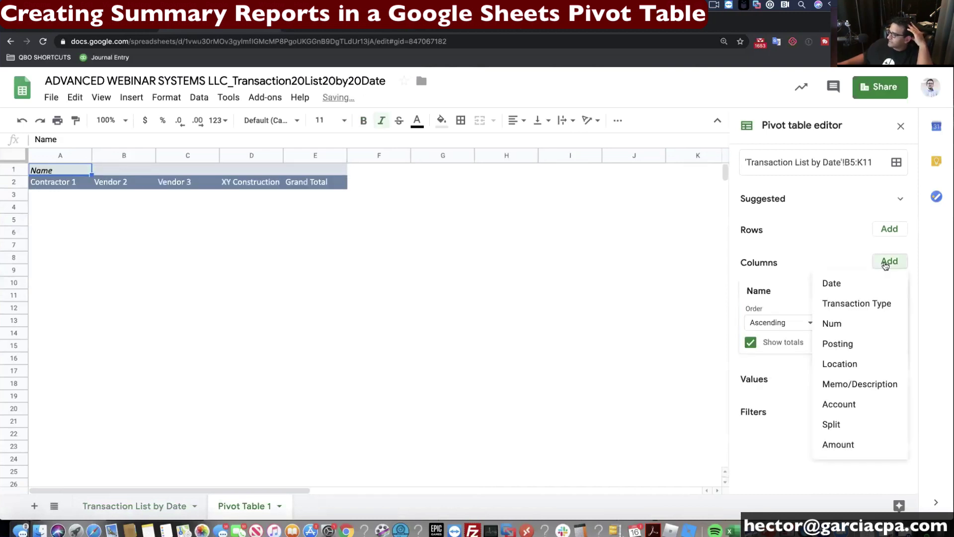
left_click(873, 269)
left_click(896, 291)
left_click(877, 233)
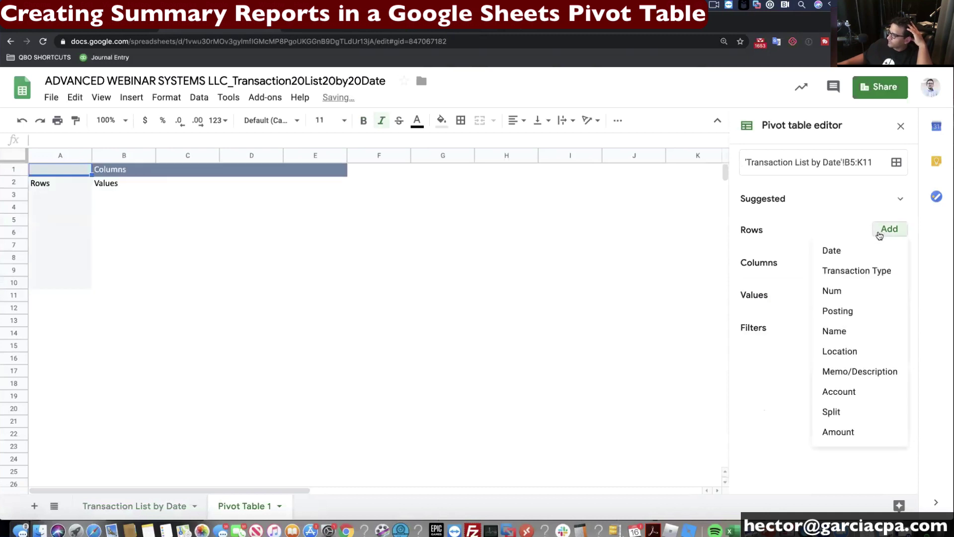
left_click(835, 330)
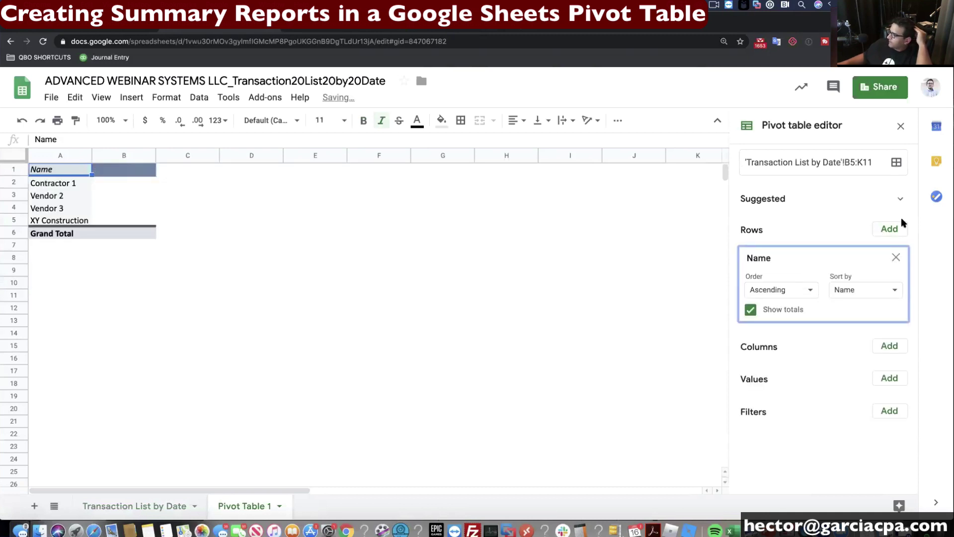
Add Split as the second row grouping and sum Amount in the values, totalling -17,100.00
left_click(894, 232)
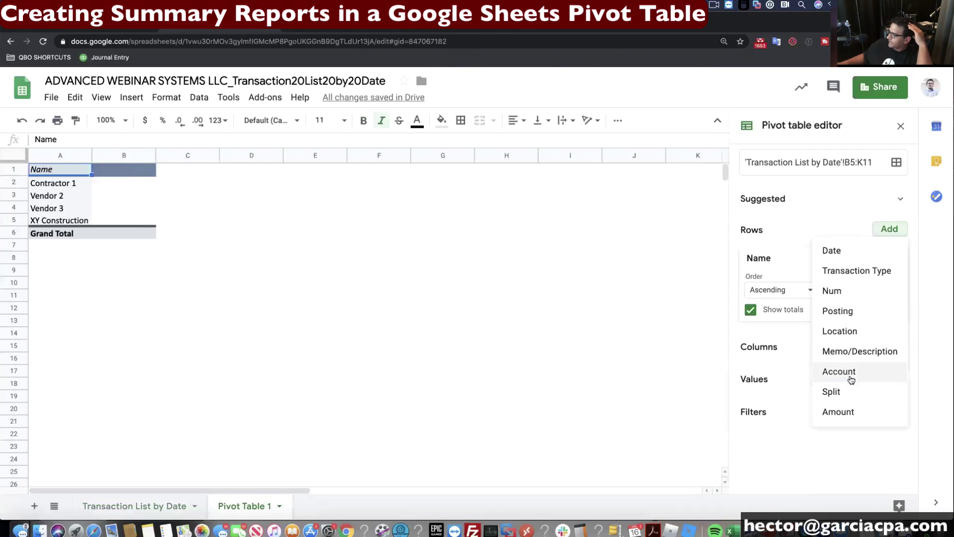
left_click(850, 375)
scroll(844, 372, "down", 1)
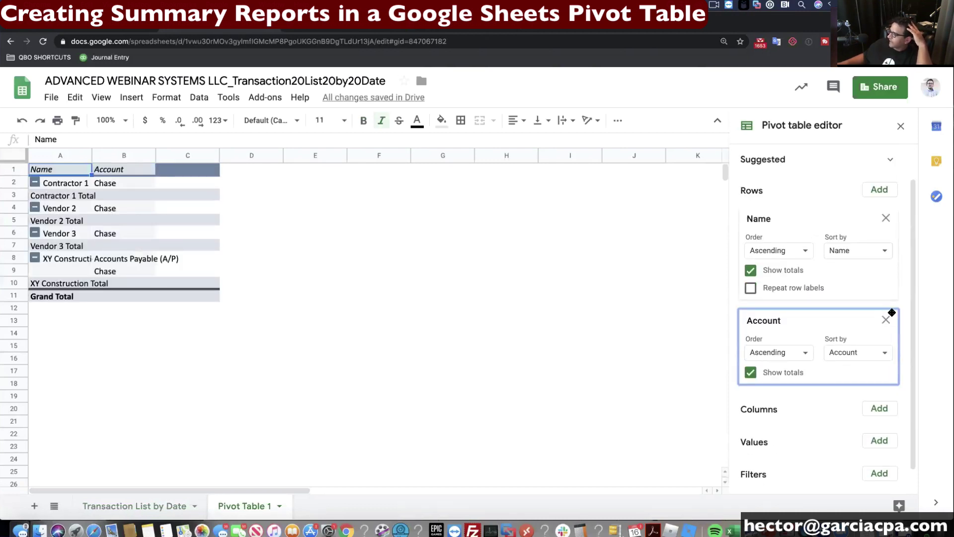
left_click(885, 319)
left_click(883, 231)
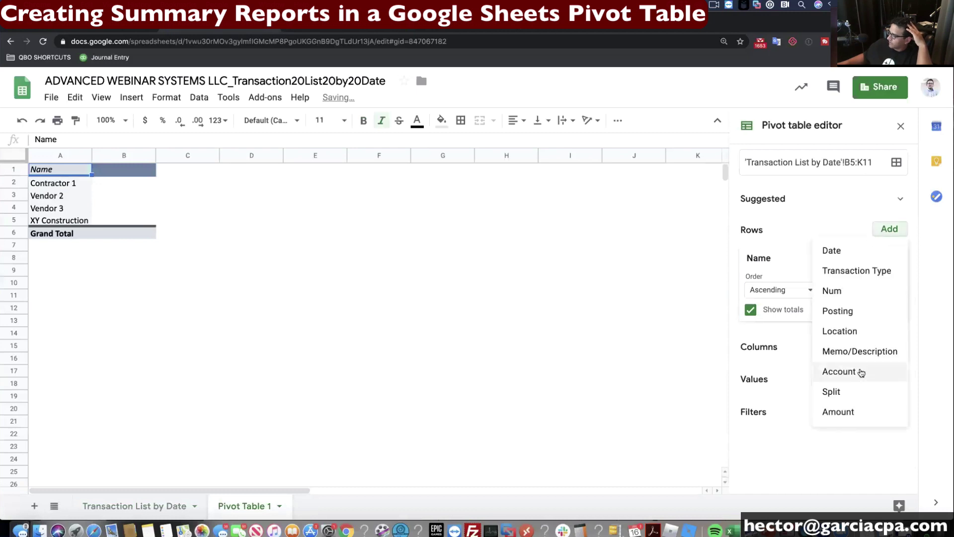
left_click(831, 391)
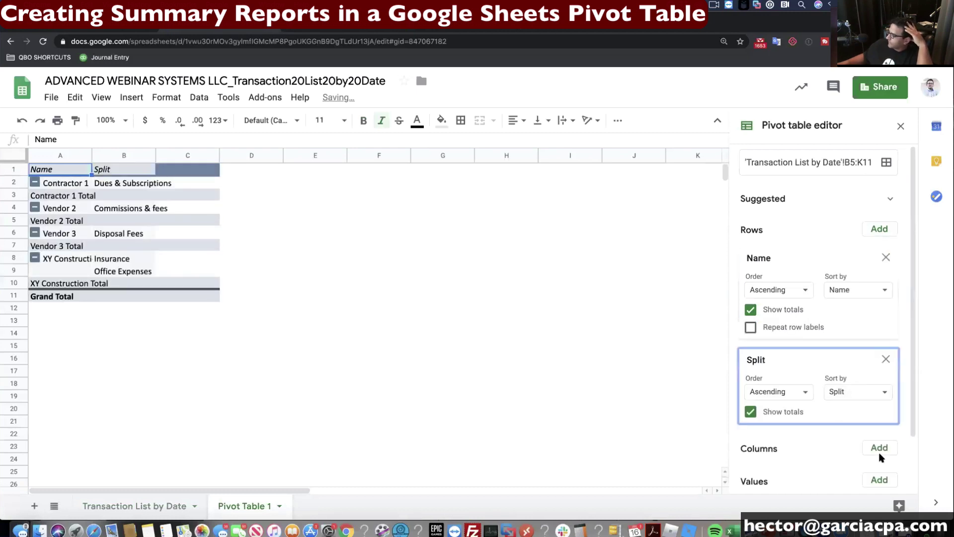
scroll(880, 457, "down", 2)
left_click(879, 415)
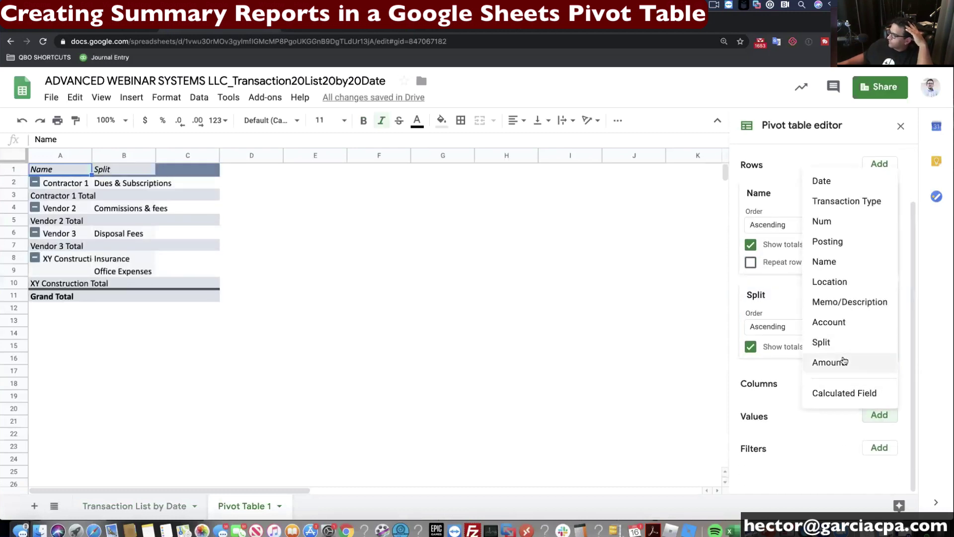
left_click(843, 362)
left_click(301, 271)
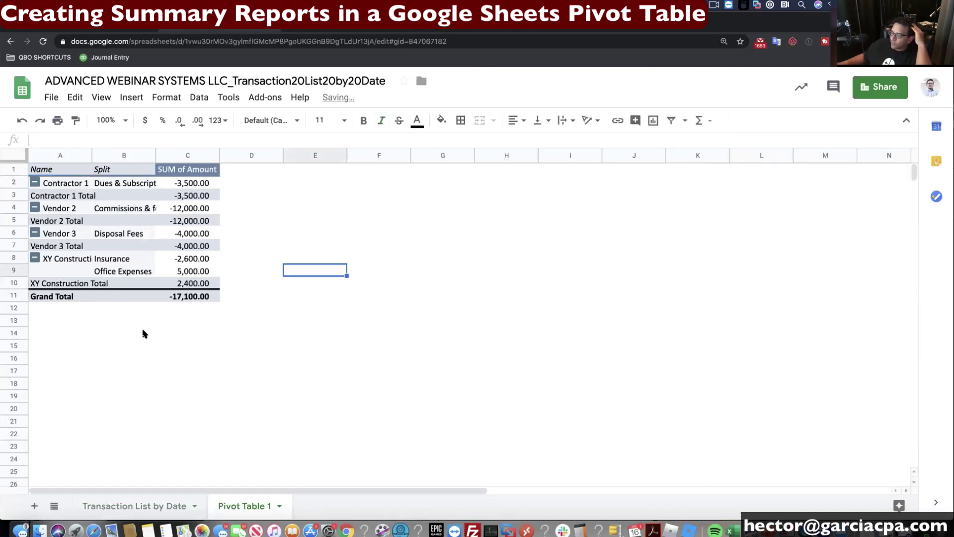
left_click(69, 258)
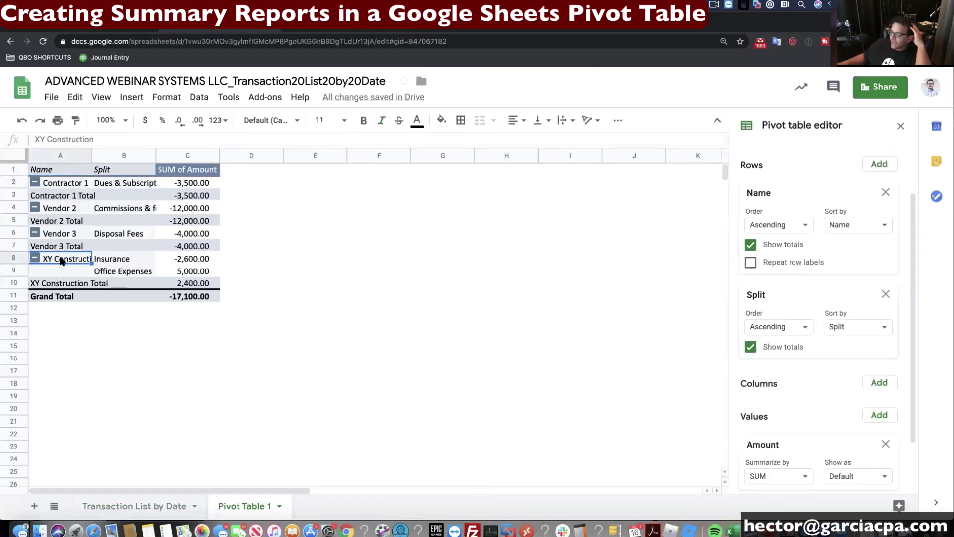
key("Right")
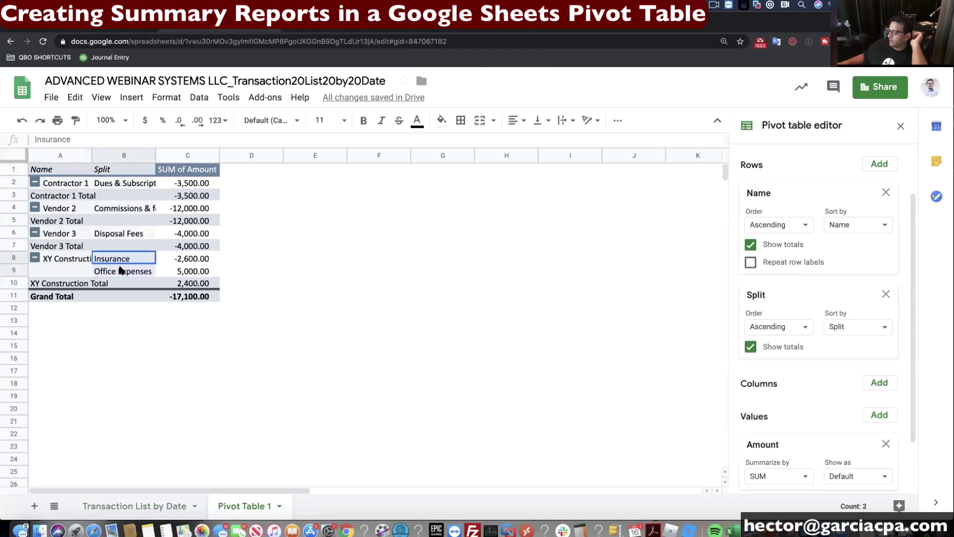